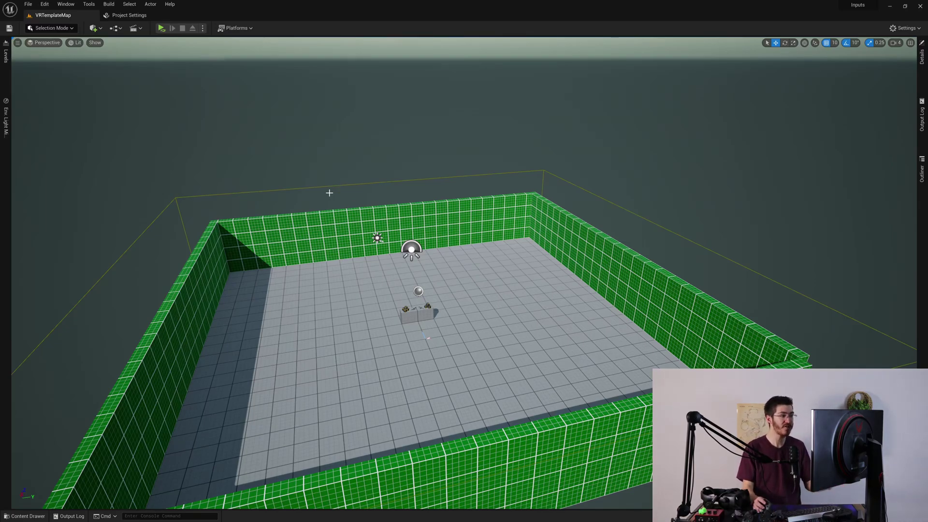
Step: Add a trial action mapping in the project's Input settings, view its key options, and remove all action mappings
right_drag(335, 194, 309, 194)
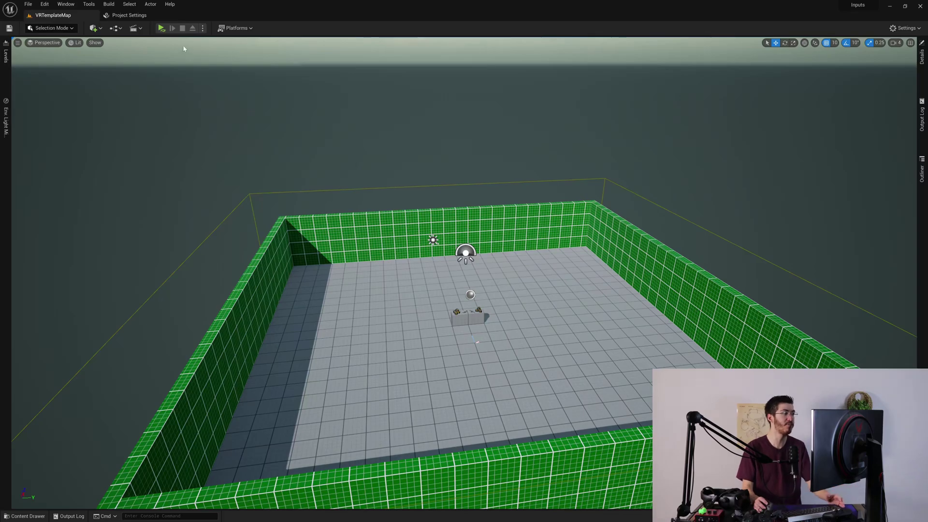
click(128, 15)
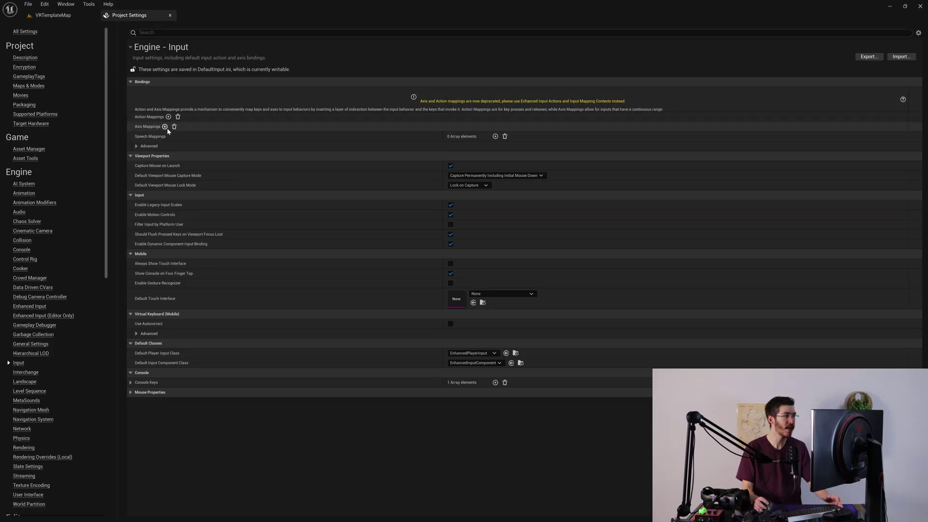
click(130, 117)
click(136, 126)
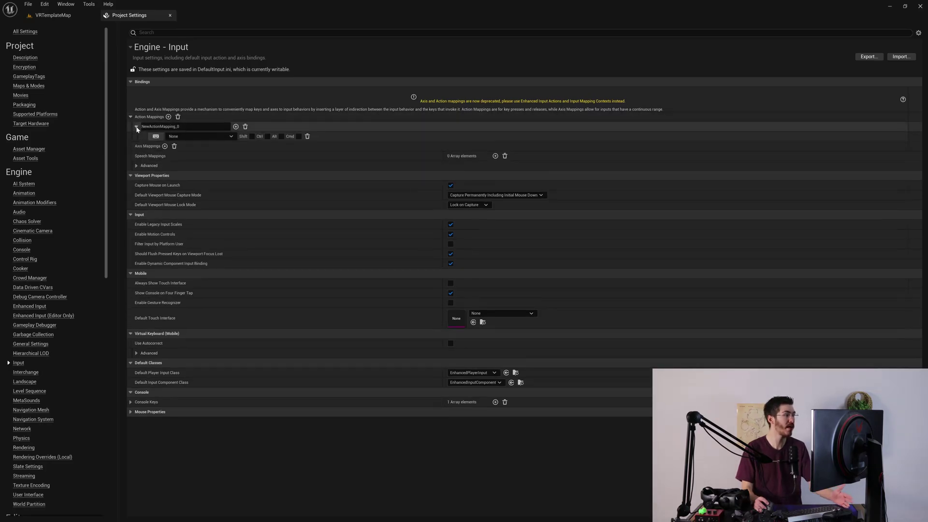
click(191, 137)
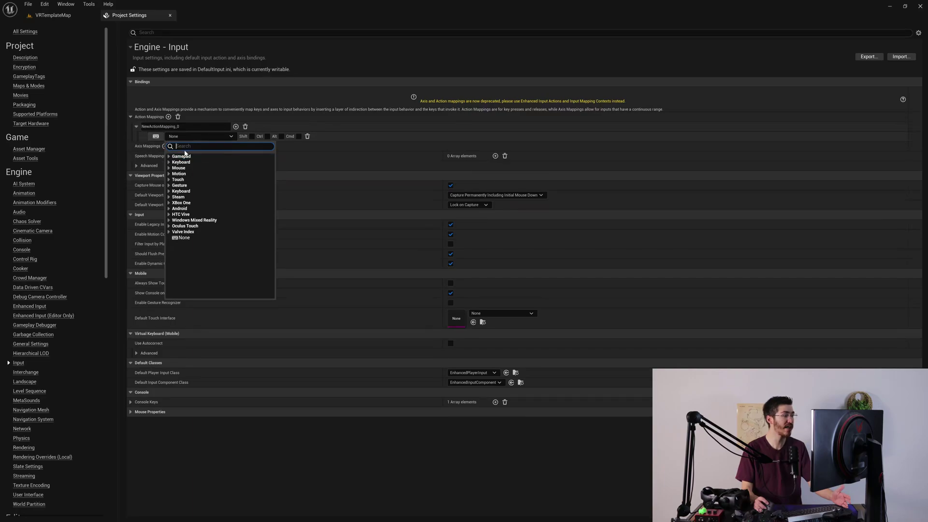
click(180, 126)
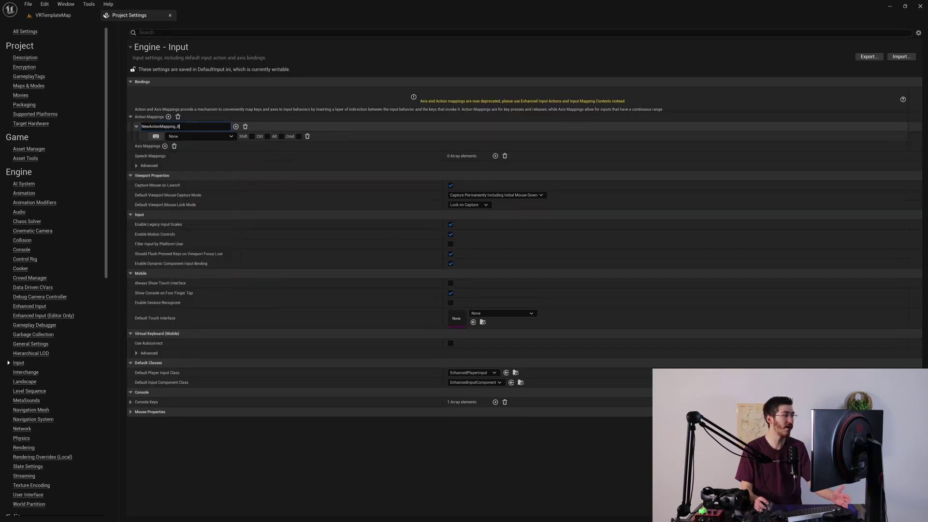
click(215, 118)
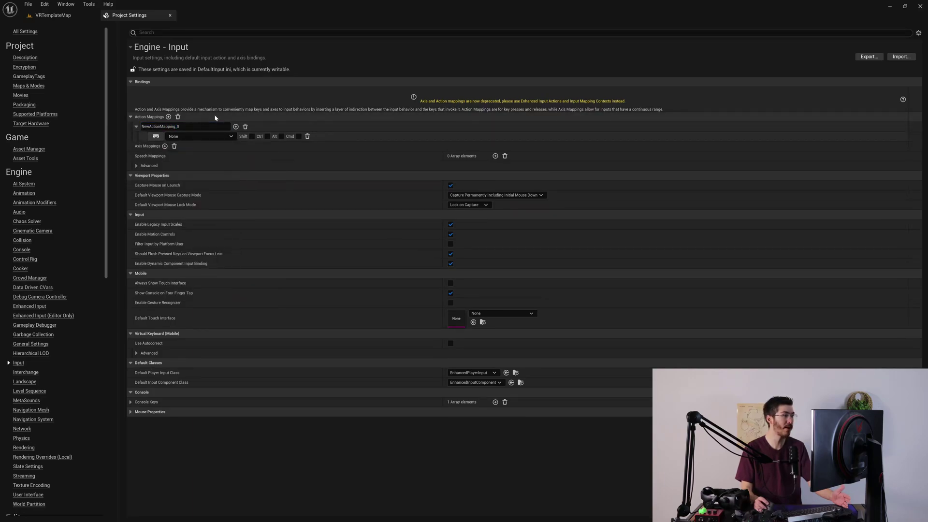
click(177, 117)
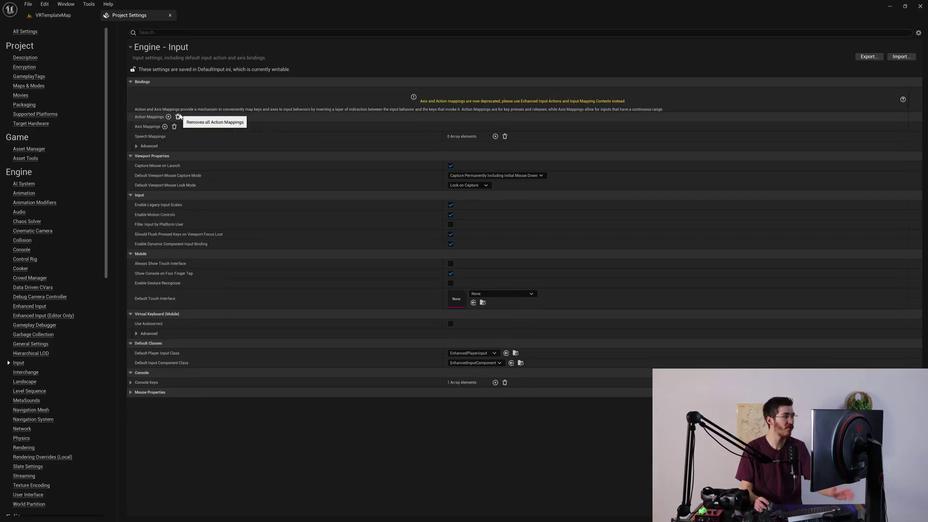
Step: Close the Project Settings and create an Input Action named LeftTrigger in the Inputs content folder
click(170, 15)
scroll(464, 270, up, 3)
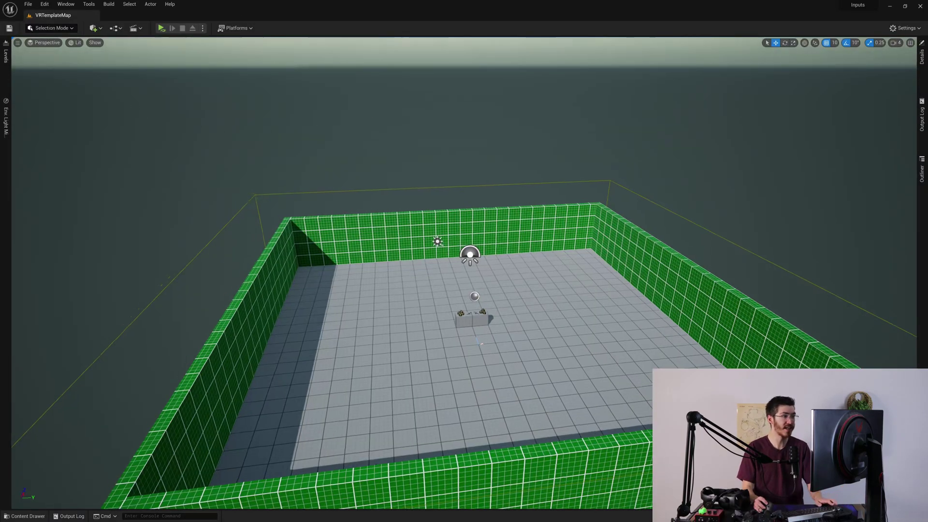
key(ctrl+space)
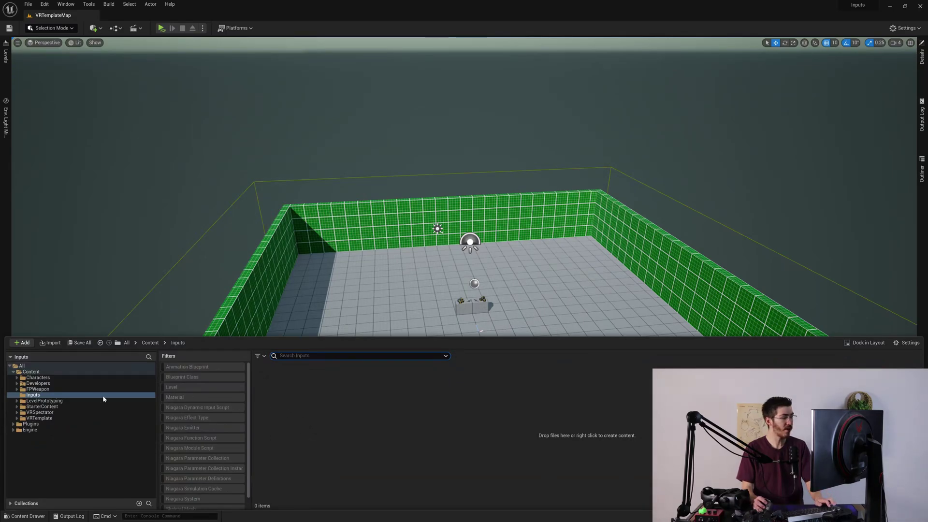
click(76, 396)
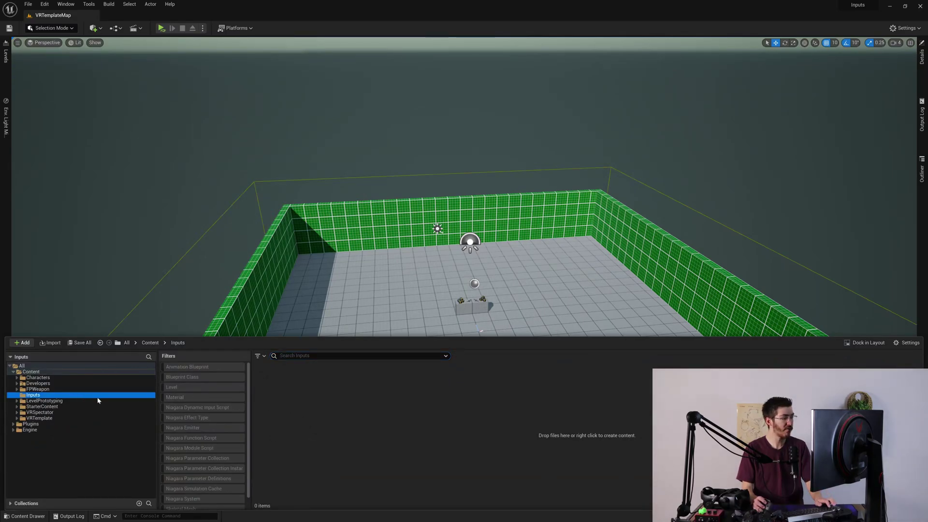
right_click(296, 403)
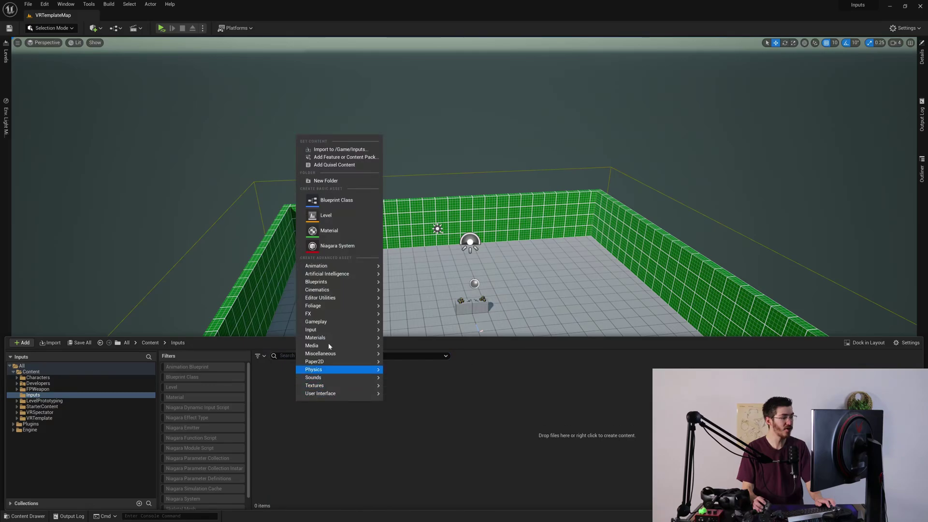
mouse_move(323, 330)
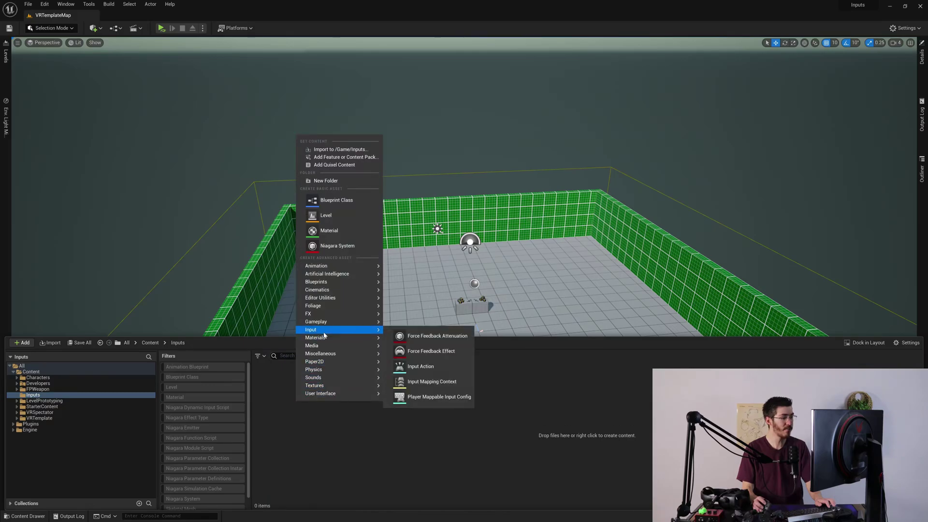
click(420, 365)
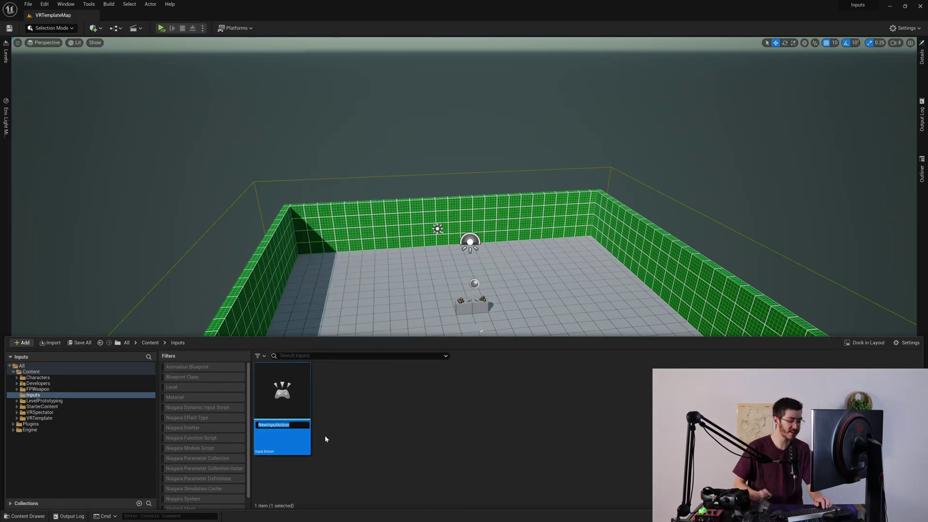
text(LeftR)
key(BackSpace)
text(Trigger)
key(Return)
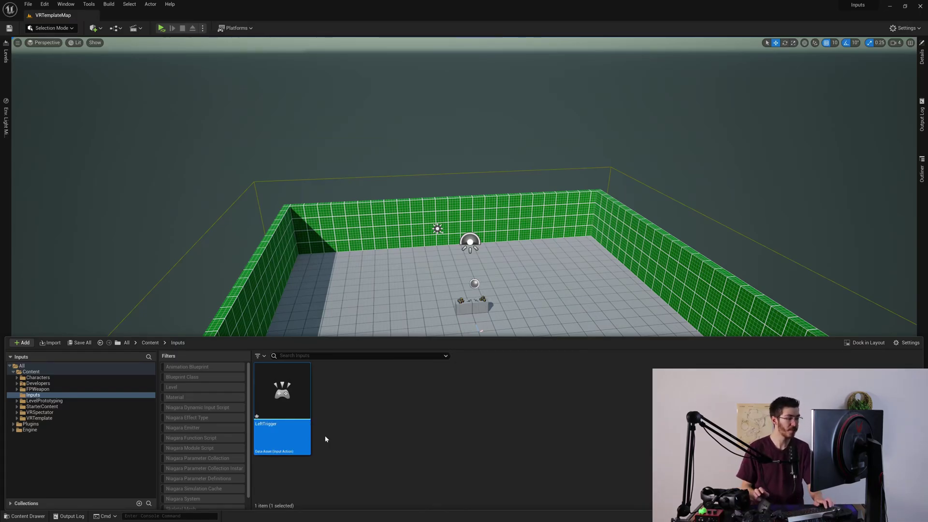
Step: Save all modified content, including the LeftTrigger and VRPawn assets
click(324, 411)
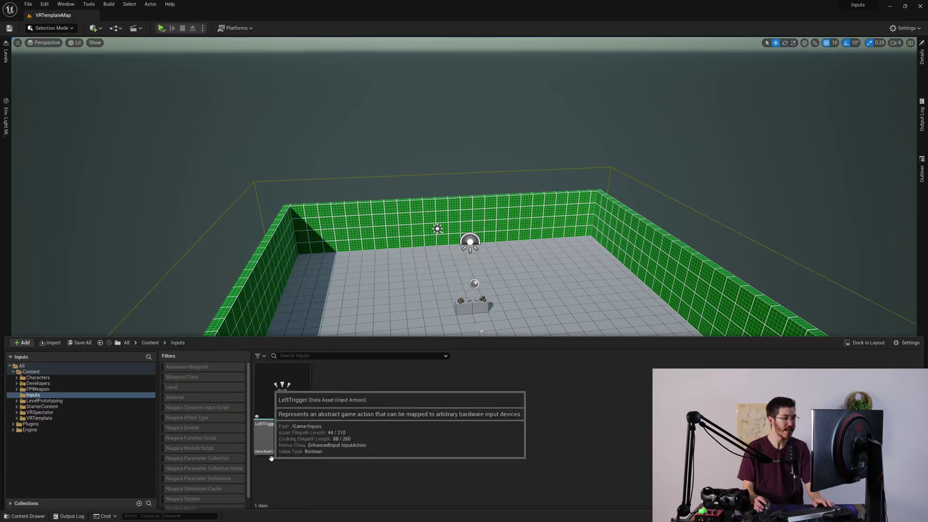
mouse_move(265, 421)
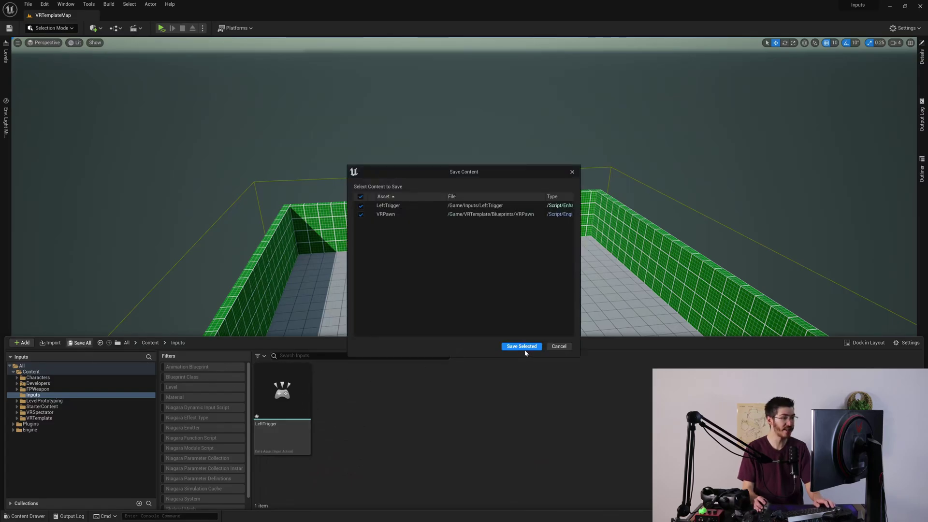
click(523, 346)
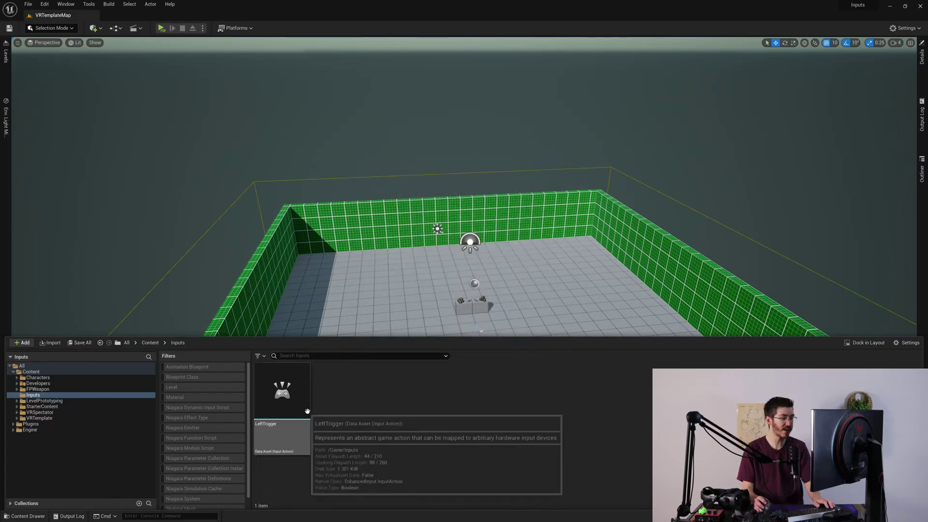
Step: Create another Input Action in the Inputs folder and name it LeftThumbstick
right_click(343, 402)
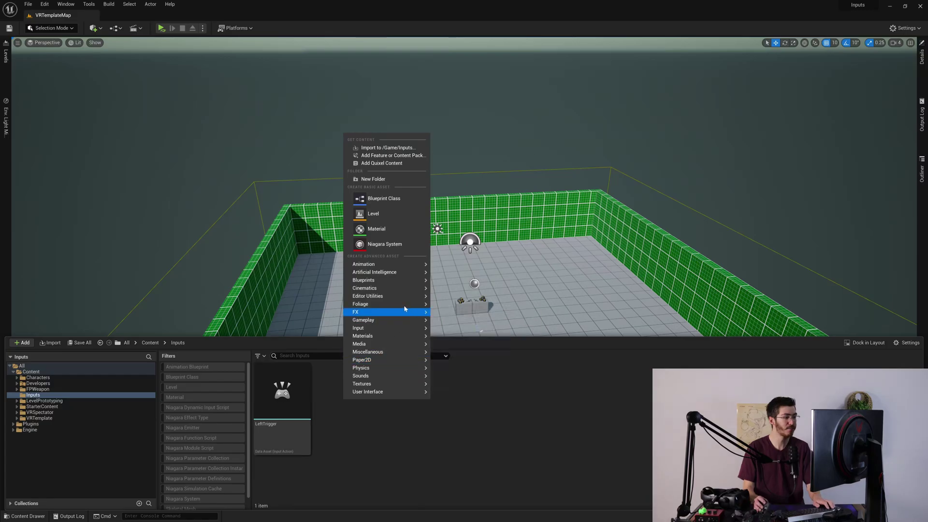
mouse_move(368, 328)
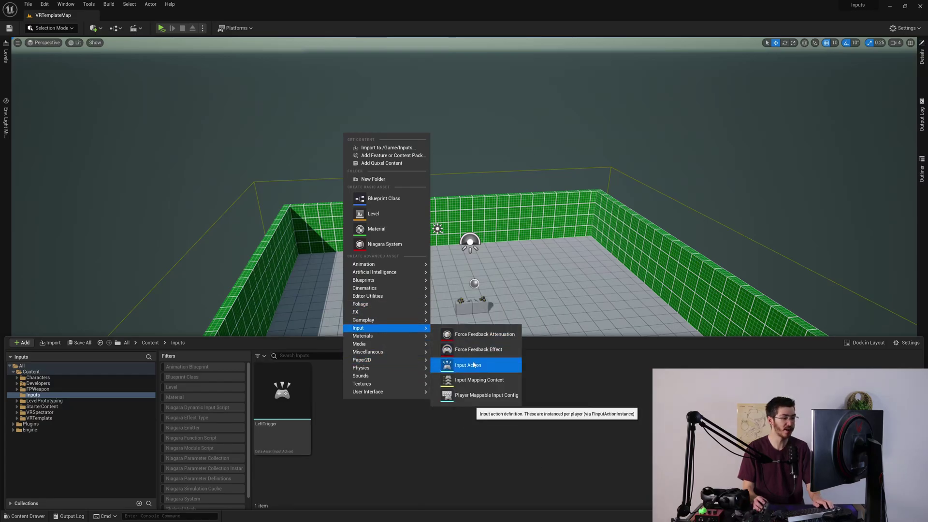
click(471, 366)
text(Left)
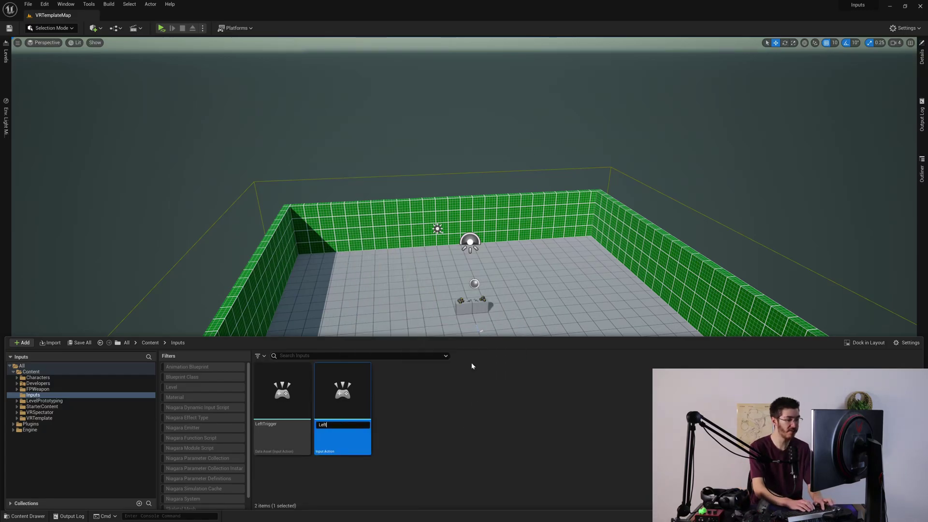
text(Thumbstick)
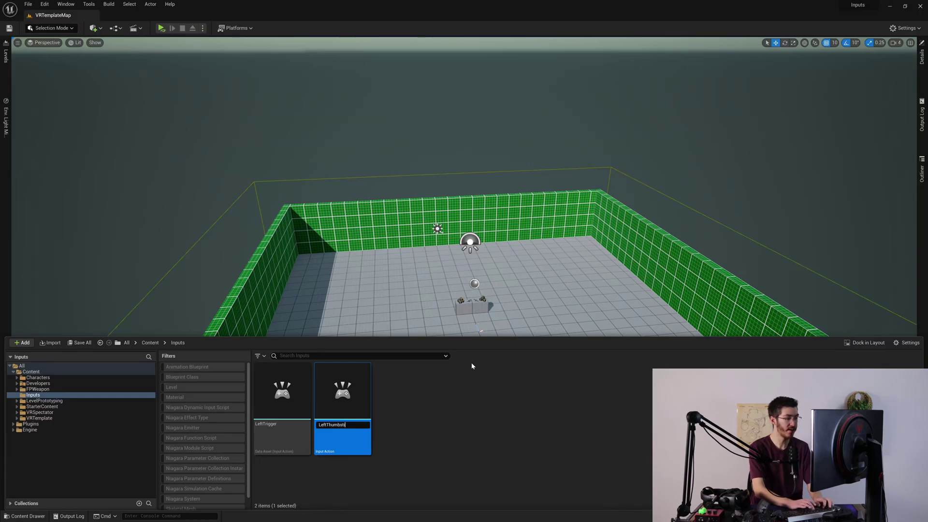
key(Return)
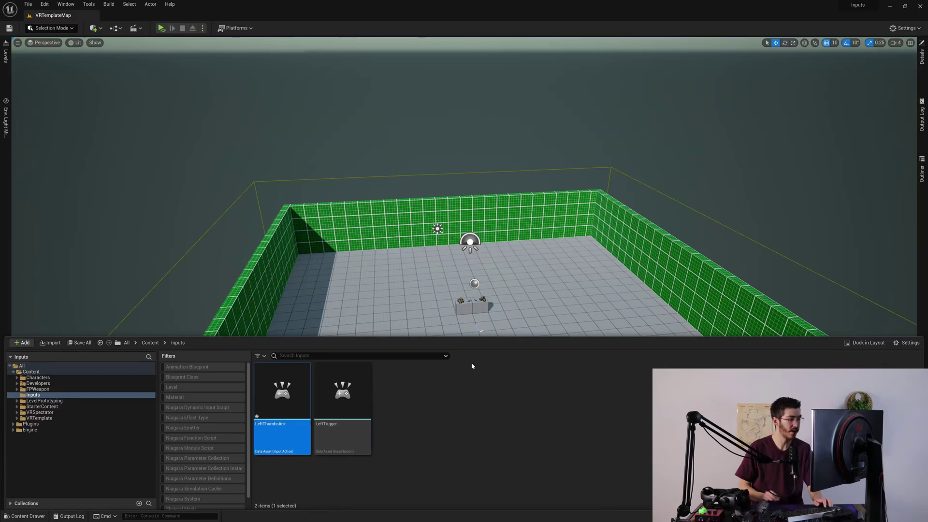
Step: Set the LeftThumbstick action's value type to Axis2D (Vector2D), then save and close the asset
double_click(290, 377)
drag(165, 21, 303, 16)
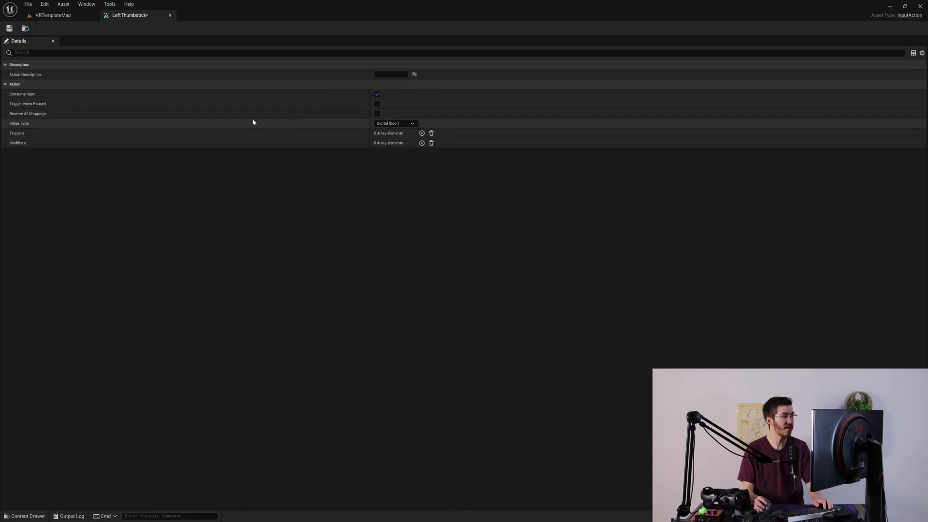
mouse_move(21, 145)
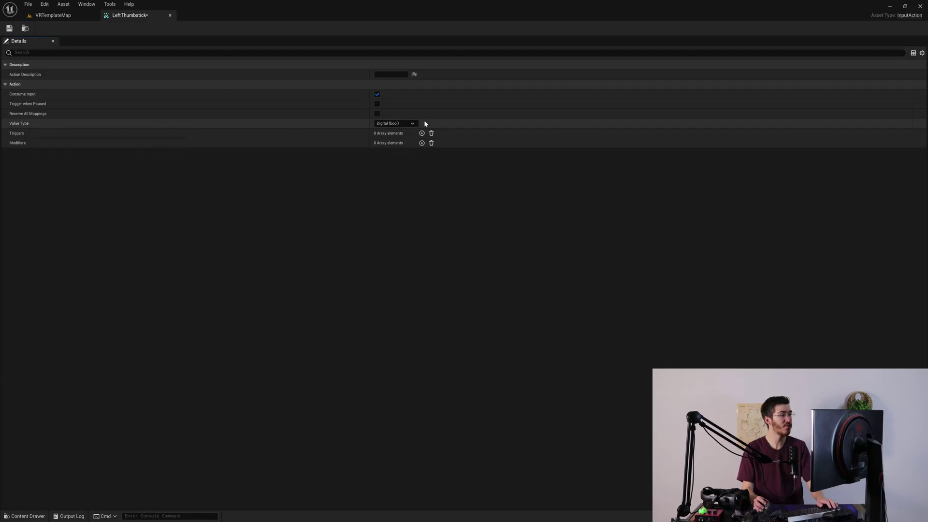
click(410, 124)
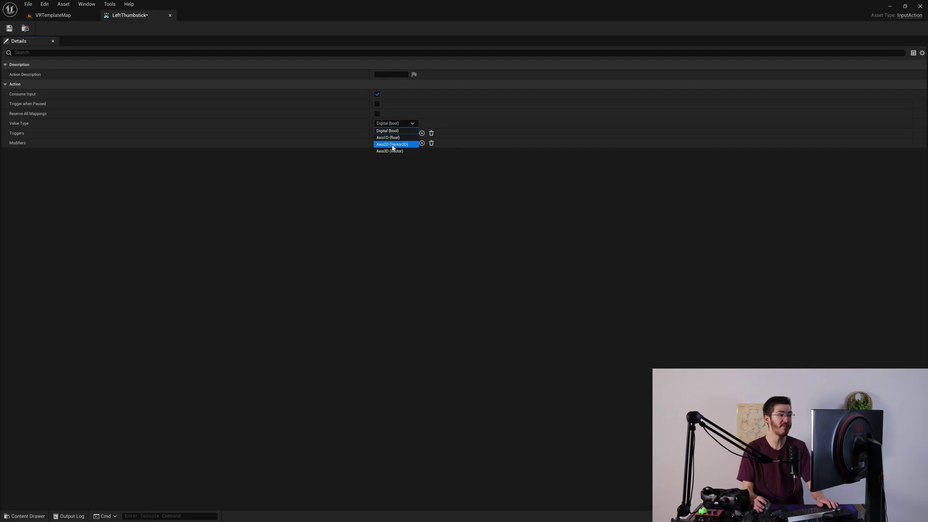
click(399, 145)
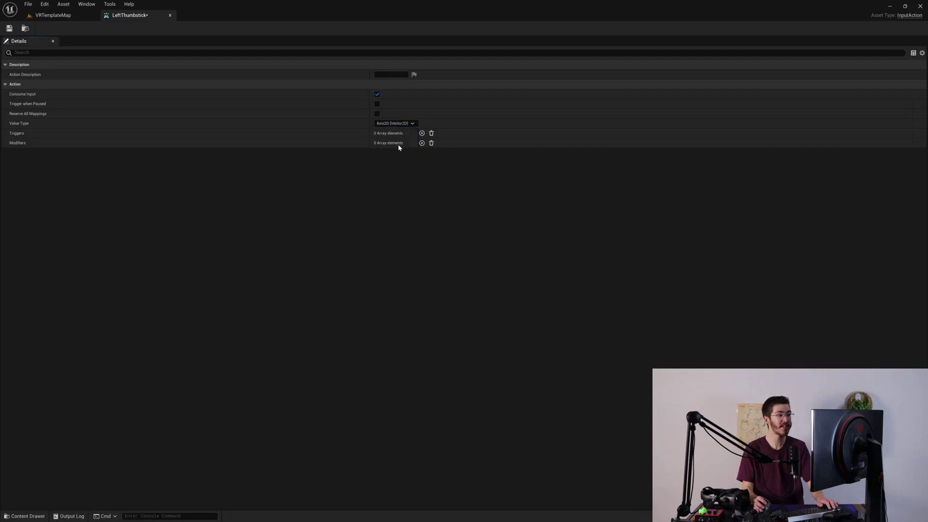
click(391, 123)
click(356, 124)
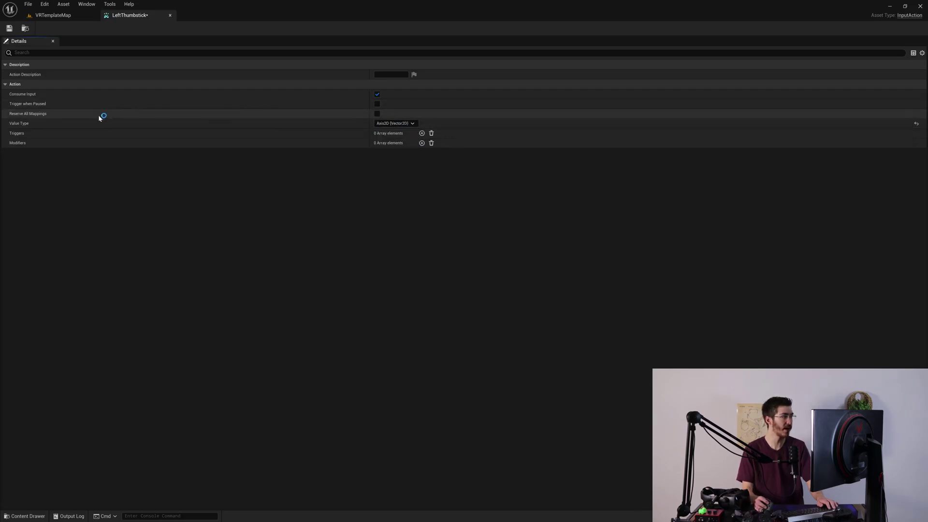
mouse_move(25, 114)
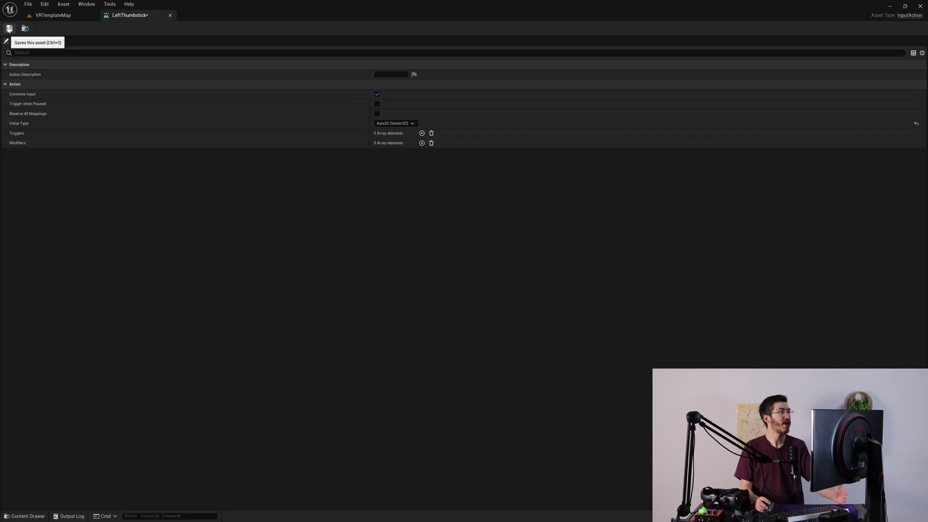
click(8, 29)
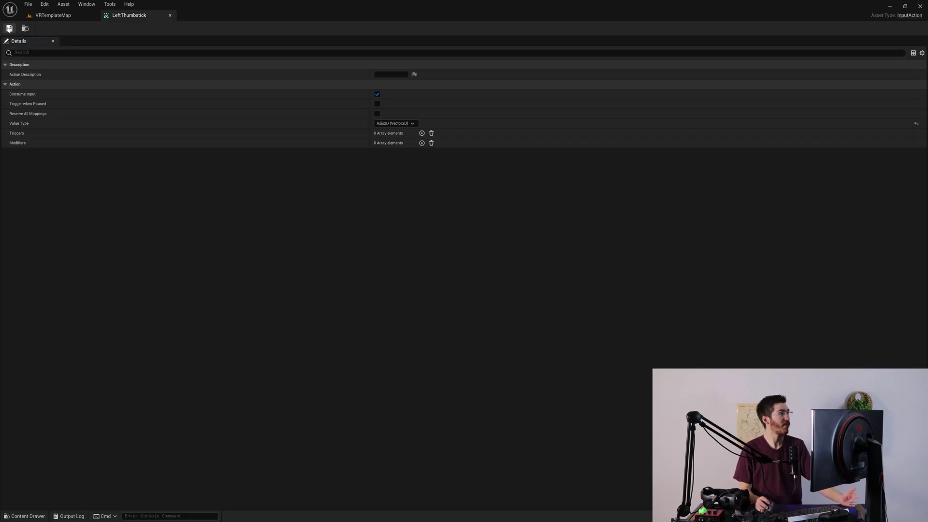
click(170, 15)
Step: Create an Input Action named RightThumbstickX in the Inputs folder
key(ctrl+space)
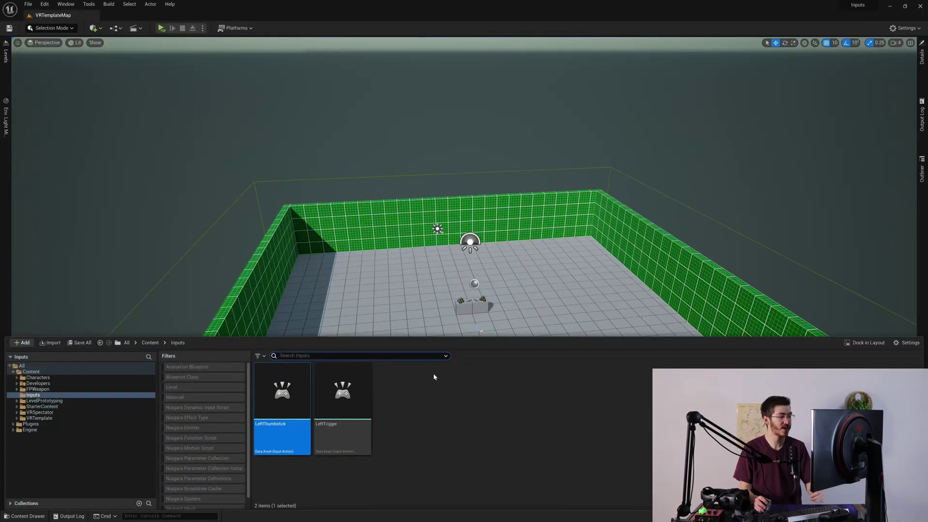
click(408, 405)
right_click(405, 405)
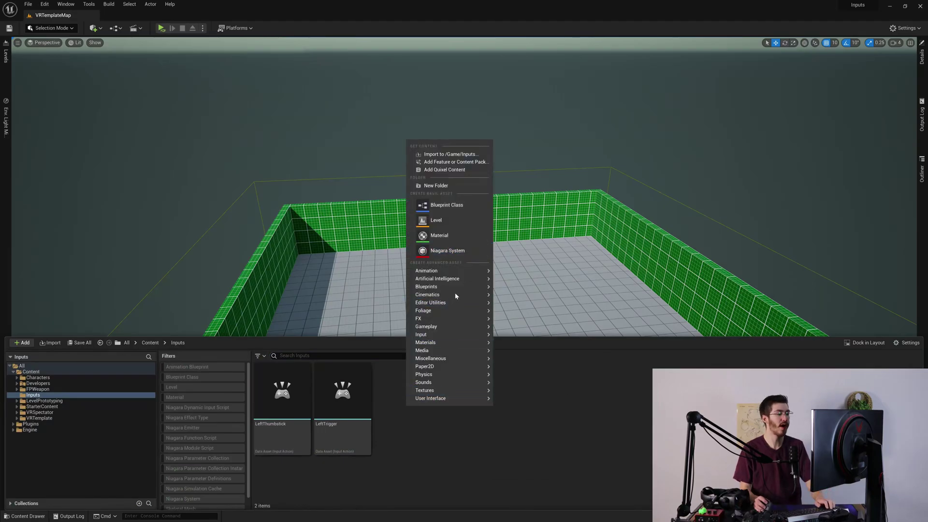
mouse_move(459, 334)
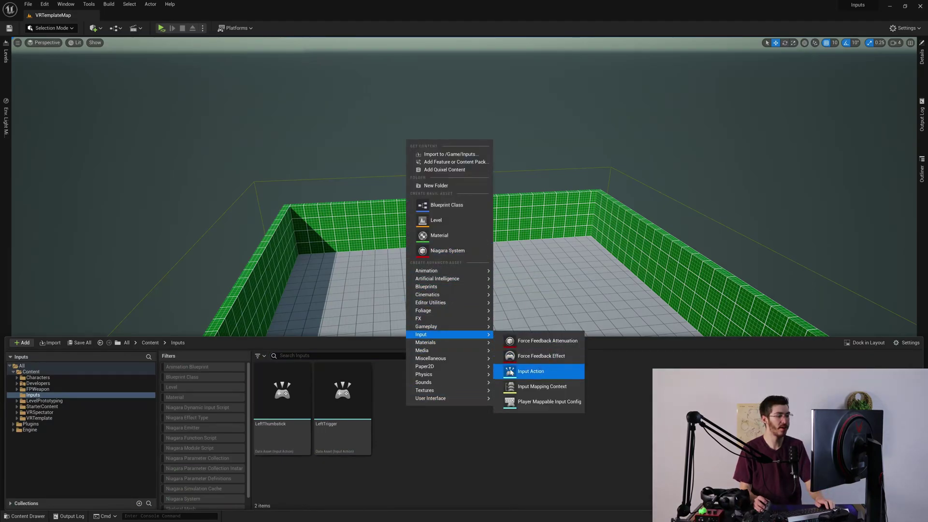
click(522, 371)
text(Ri)
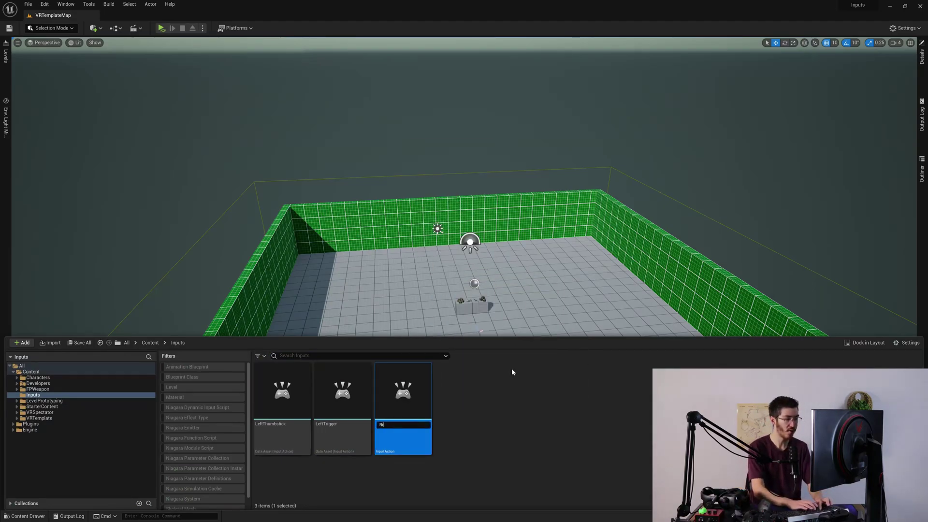
text(ghtThumbstickX)
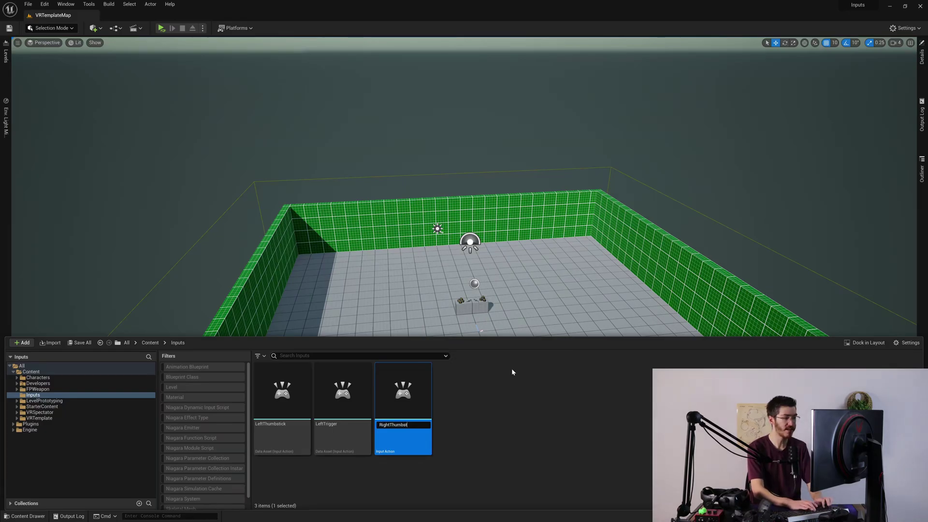
key(Return)
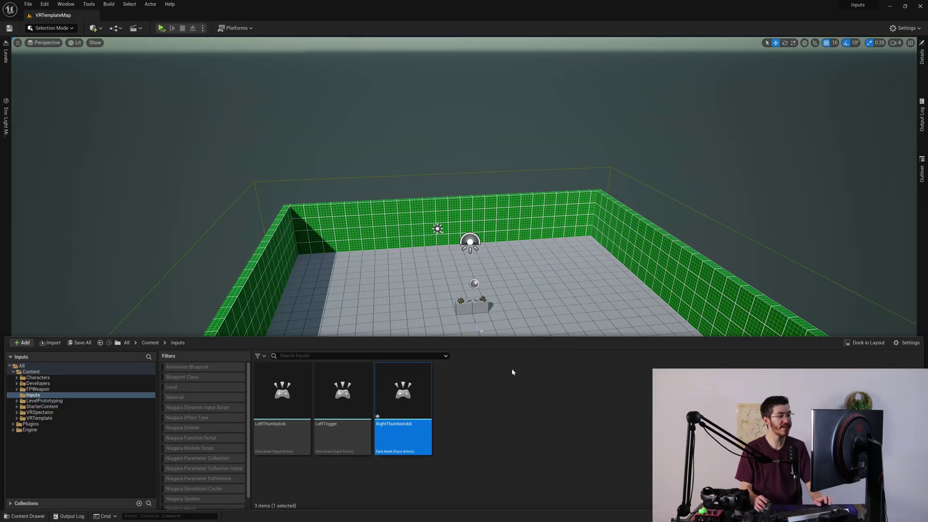
Step: Set the RightThumbstickX action's value type to Axis1D (float), then save and close the asset
double_click(412, 392)
click(441, 124)
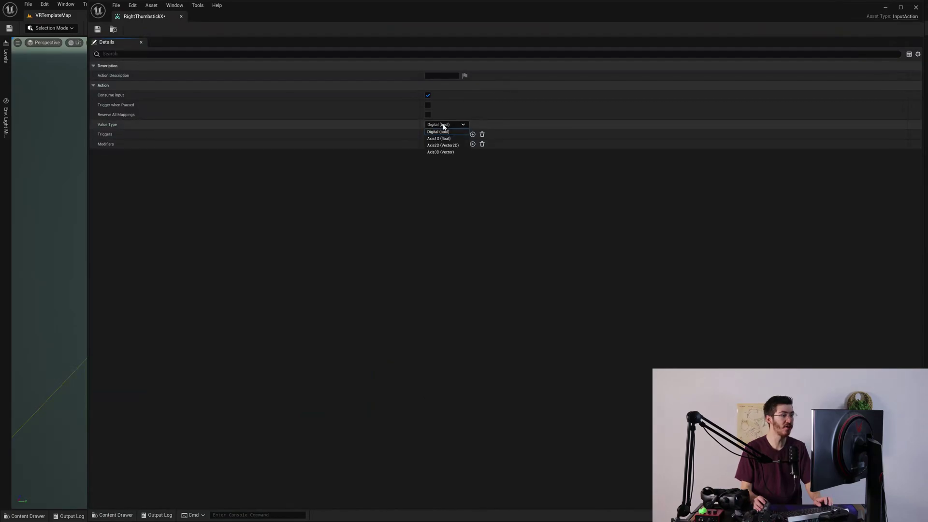
click(441, 136)
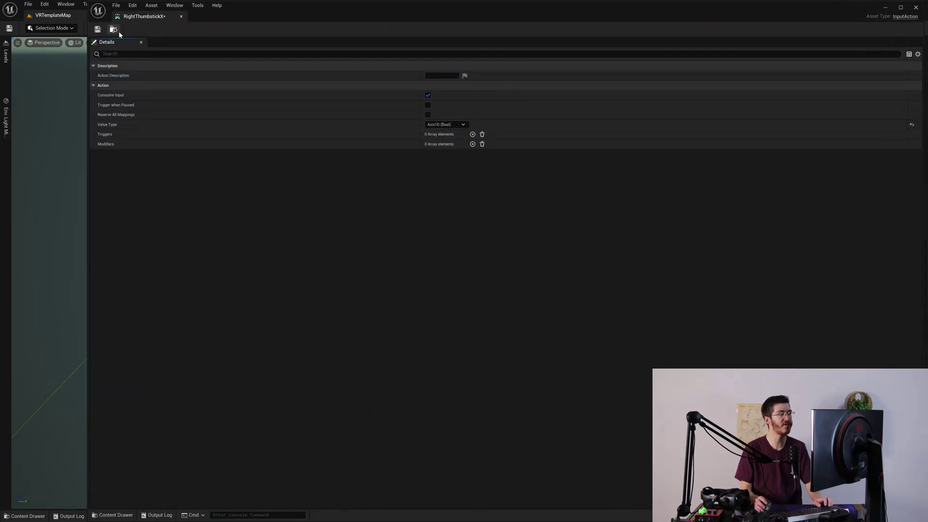
click(181, 18)
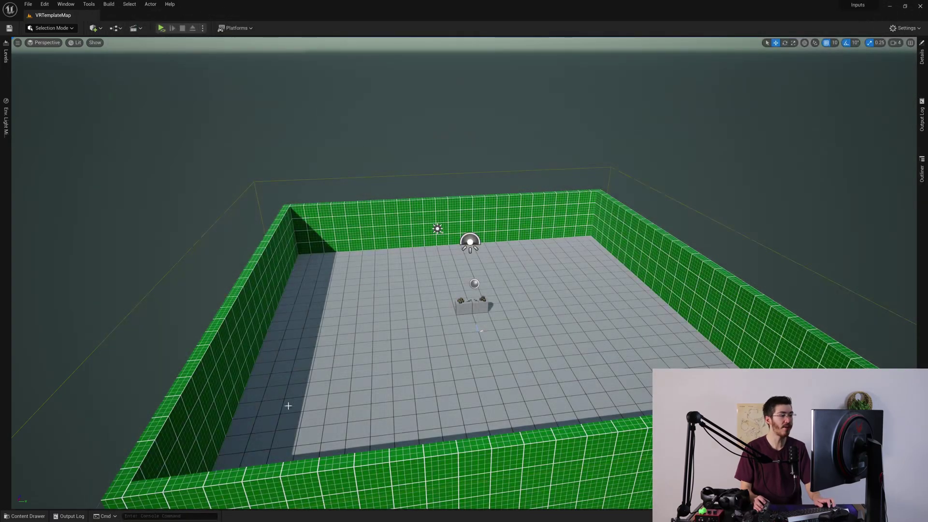
Step: Create an Input Mapping Context in the Inputs folder and name it MappingContext
key(ctrl+space)
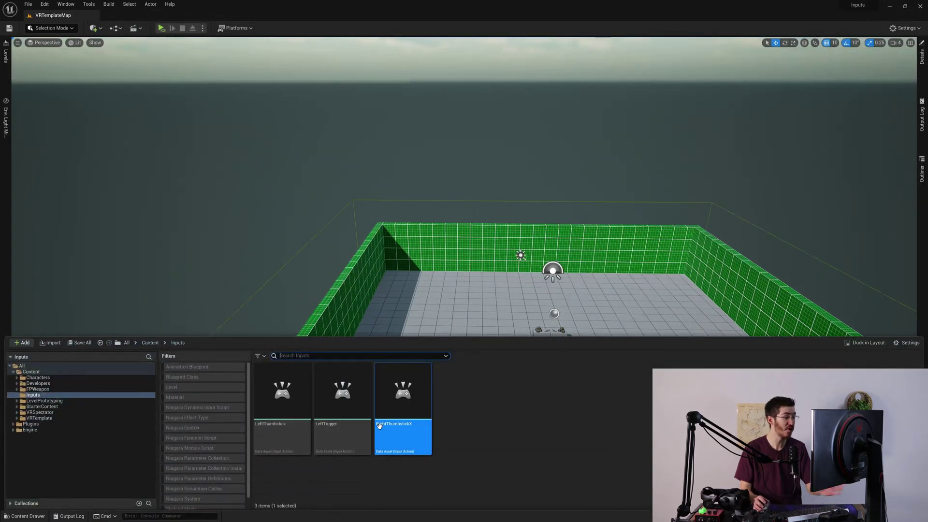
click(295, 462)
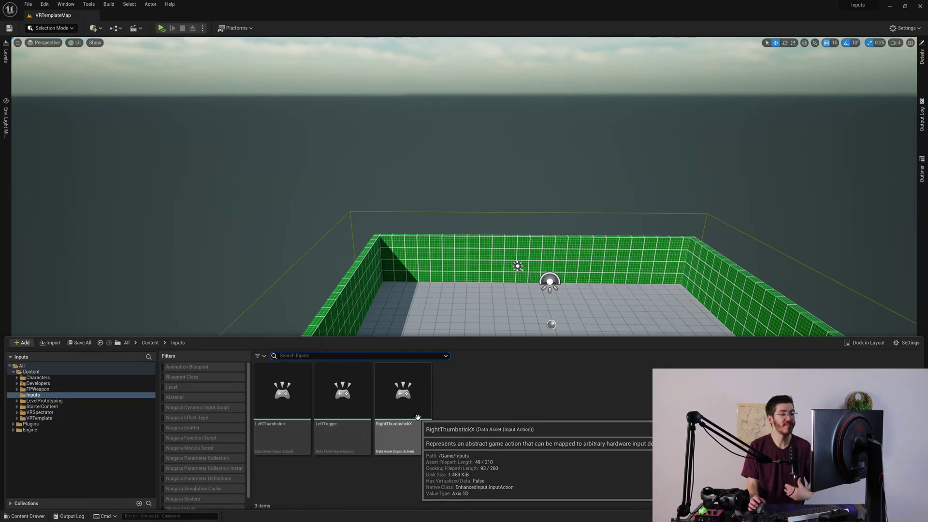
right_click(475, 402)
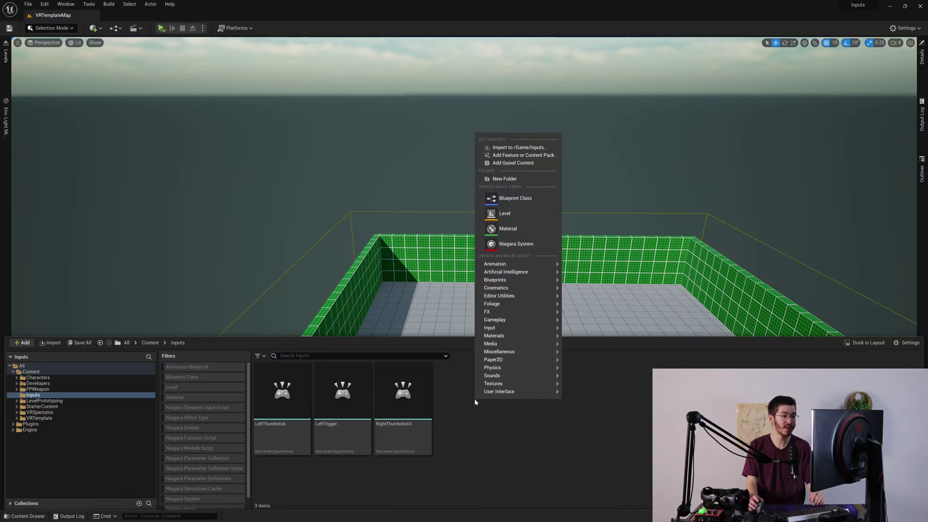
mouse_move(504, 330)
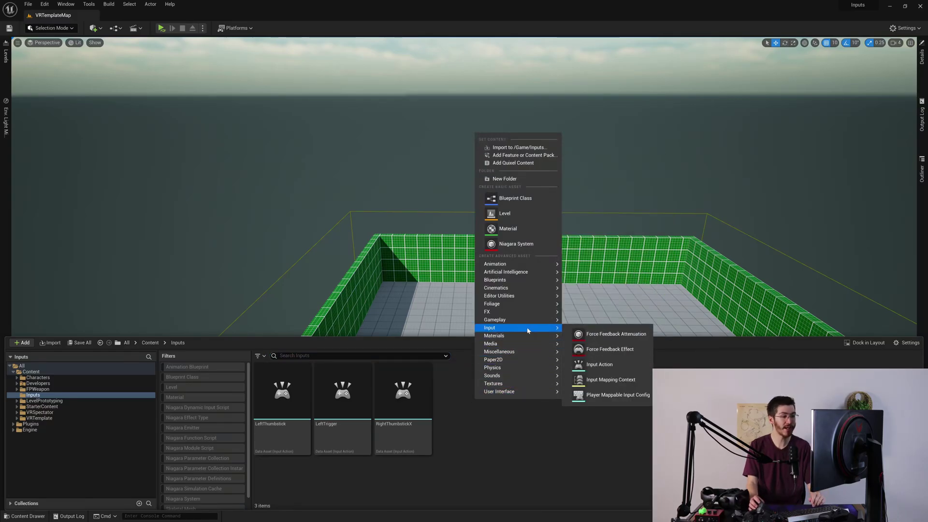
click(600, 381)
text(Mapping)
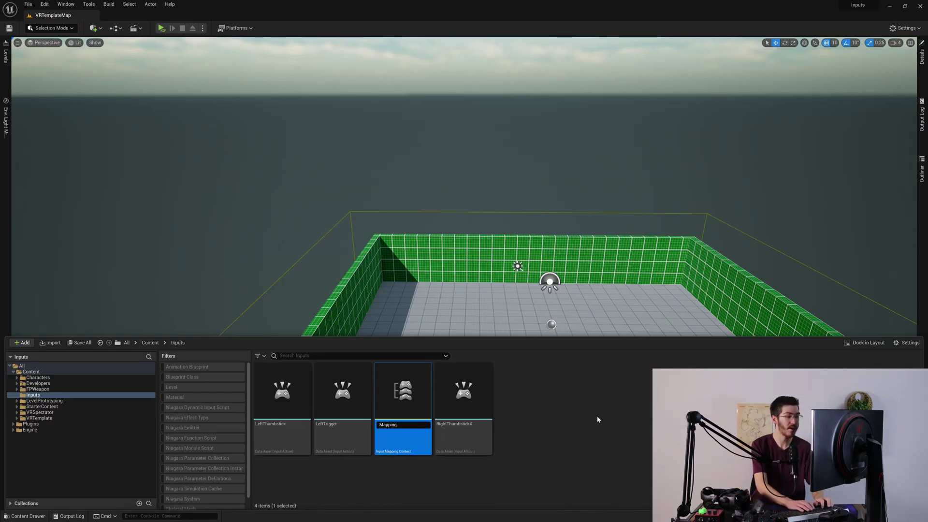
text(Contex)
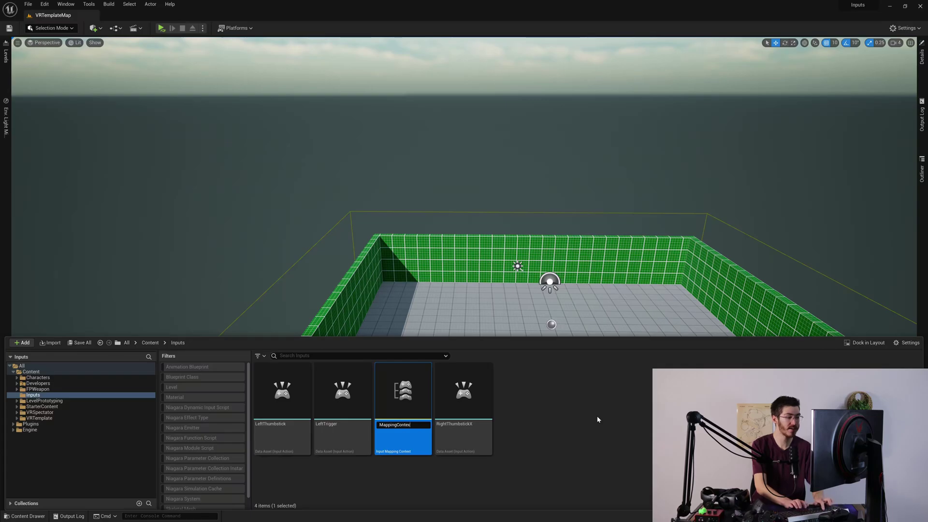
text(t)
key(Return)
Step: Open the MappingContext asset and add a mapping that uses the LeftTrigger input action
double_click(403, 401)
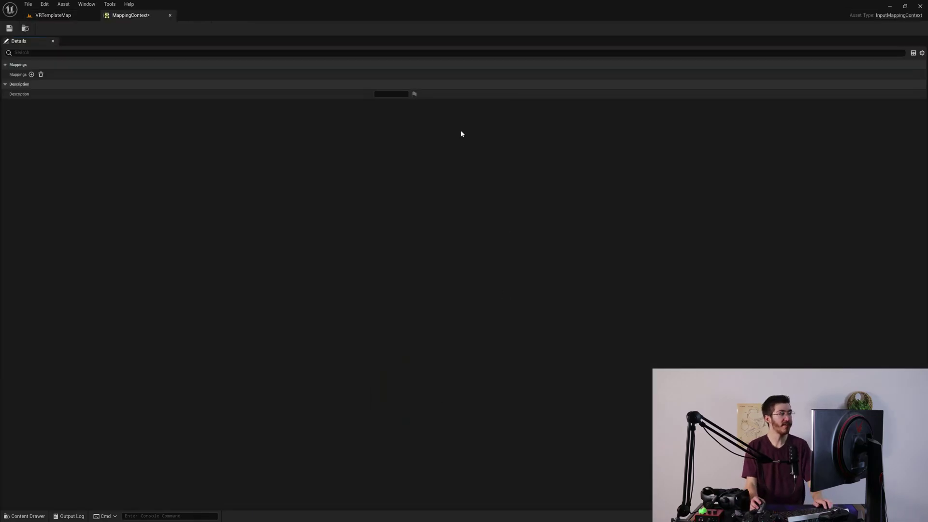
click(31, 75)
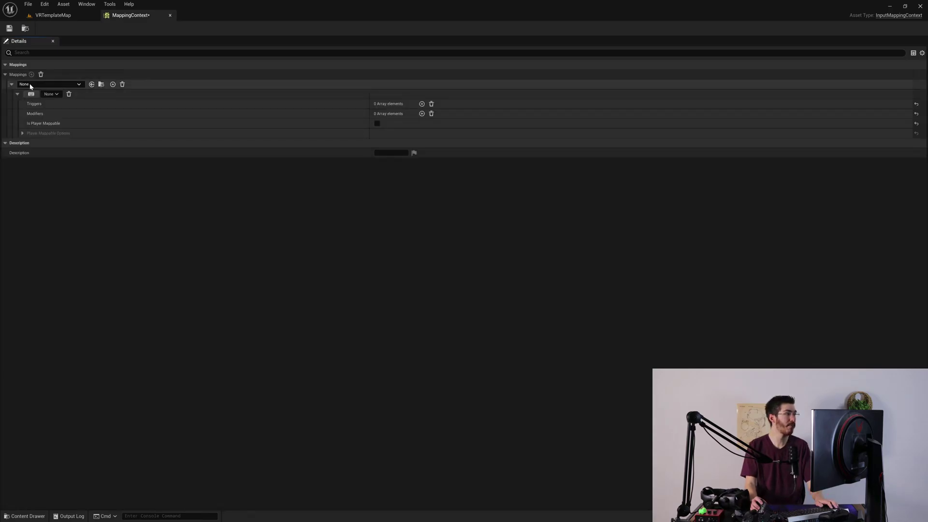
key(ctrl+space)
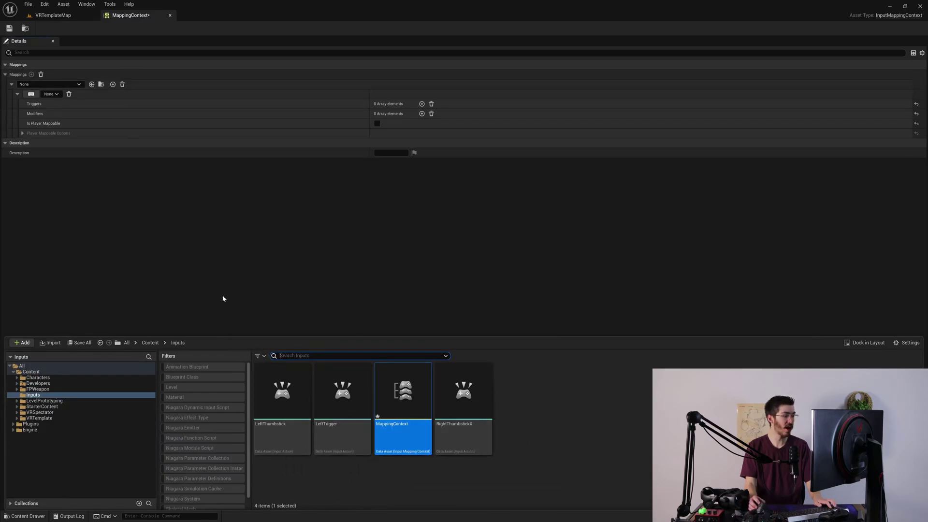
click(346, 410)
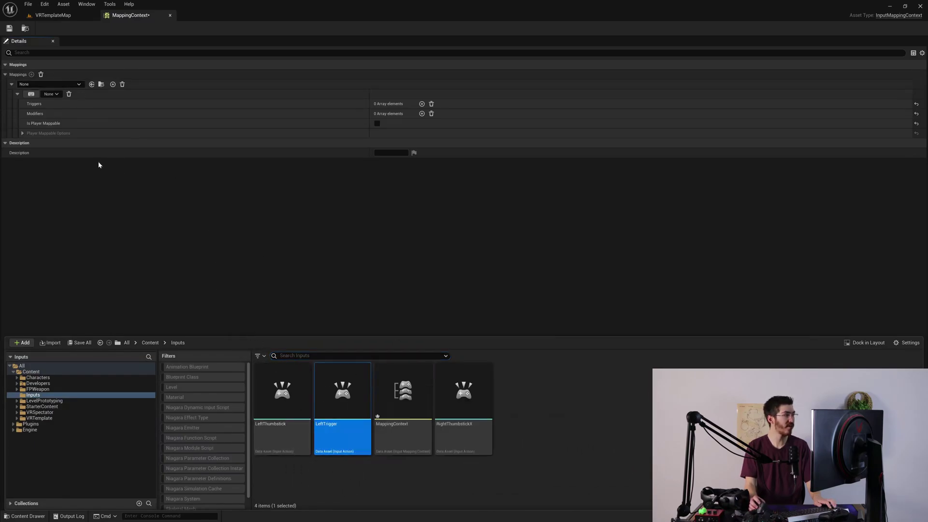
click(78, 84)
text(L)
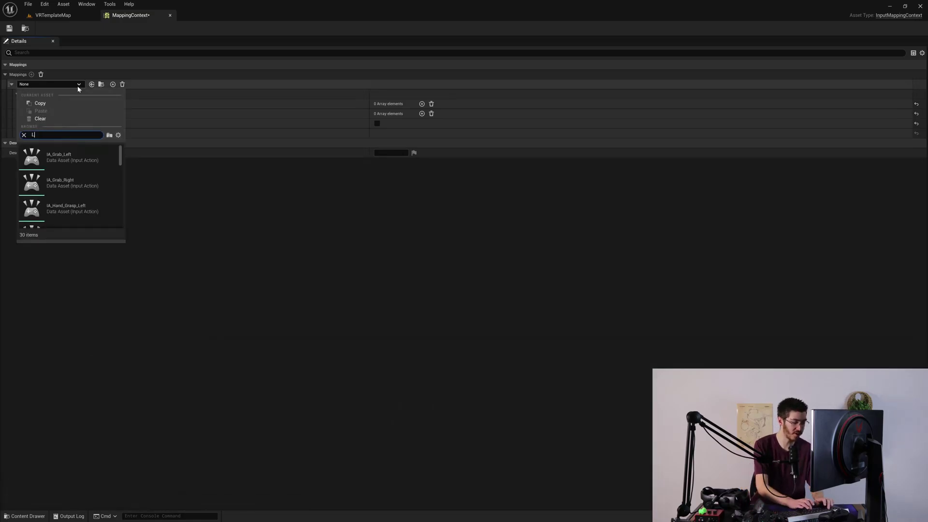
text(eftTrigger)
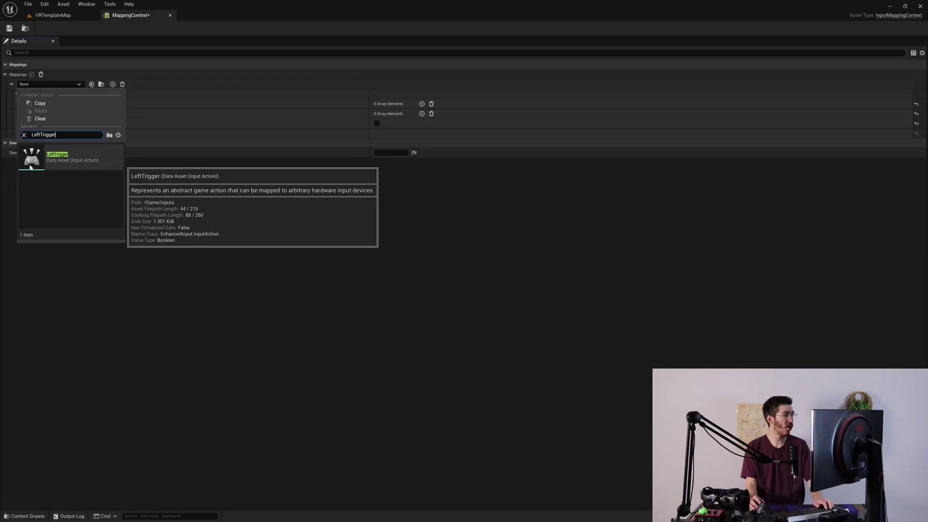
click(76, 164)
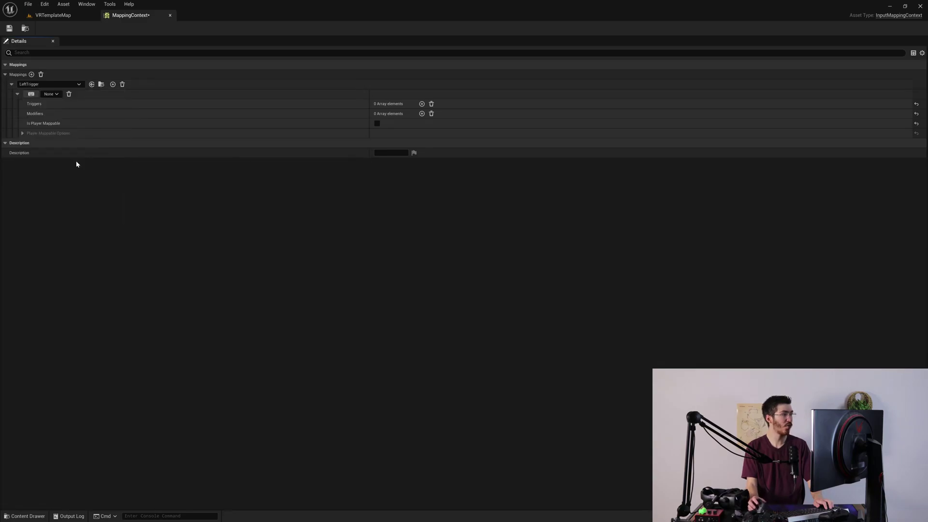
Step: Bind the LeftTrigger mapping's first key to Valve Index (L) Trigger
click(51, 94)
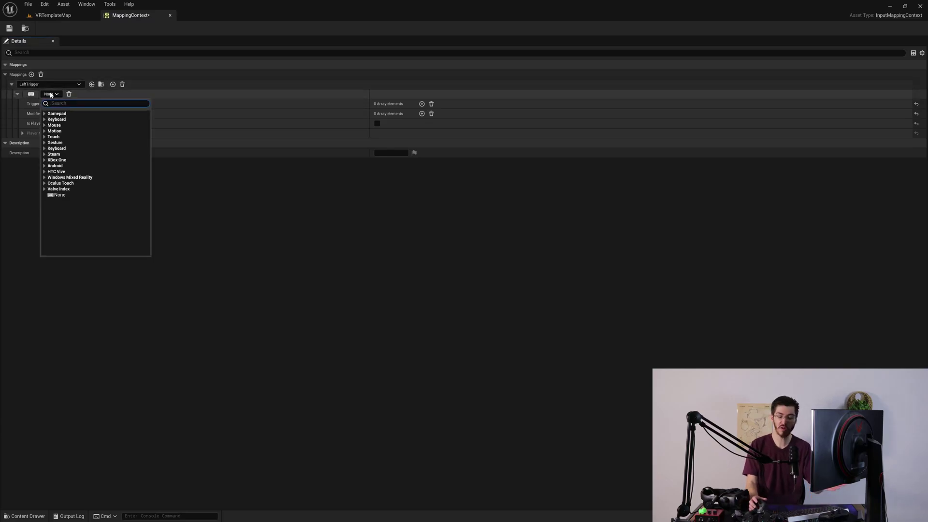
text(Valv)
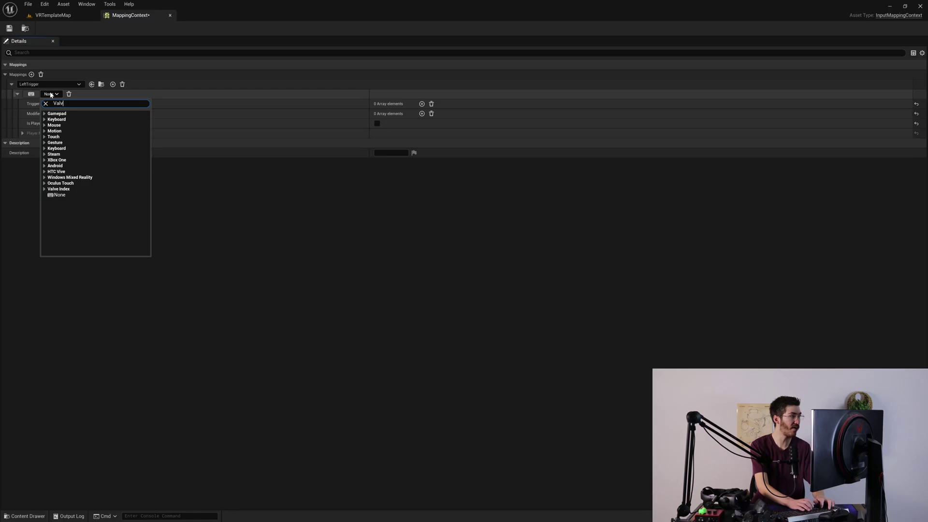
text(e Index)
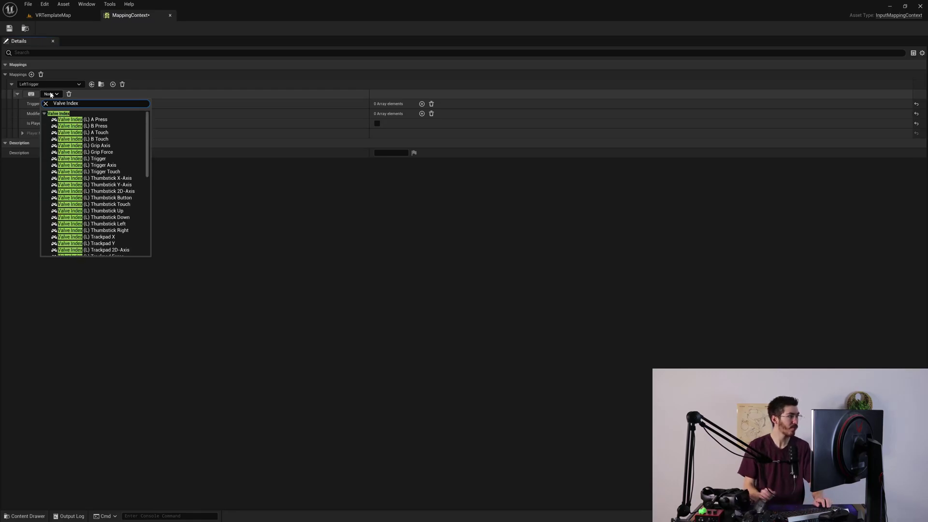
click(92, 158)
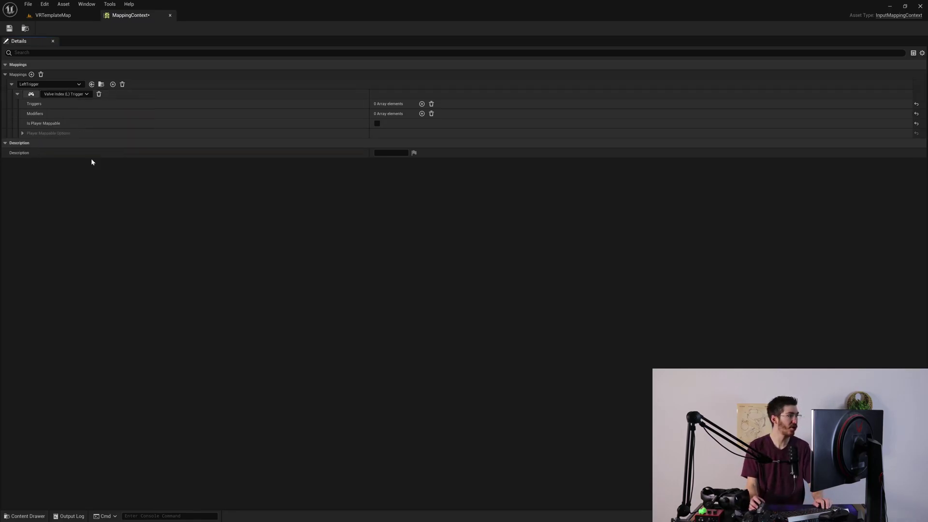
Step: Add a second key binding, Gamepad Left Trigger, to the LeftTrigger mapping and collapse the mapping
click(112, 85)
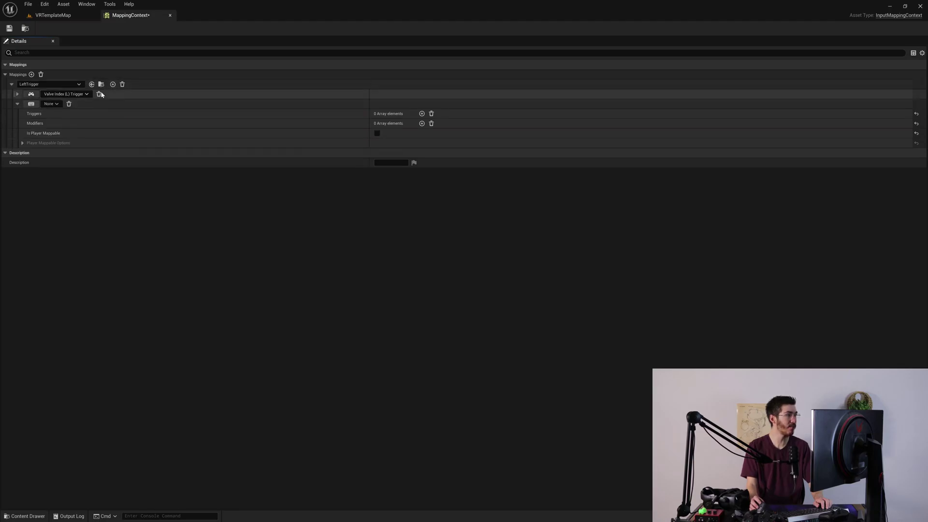
click(51, 104)
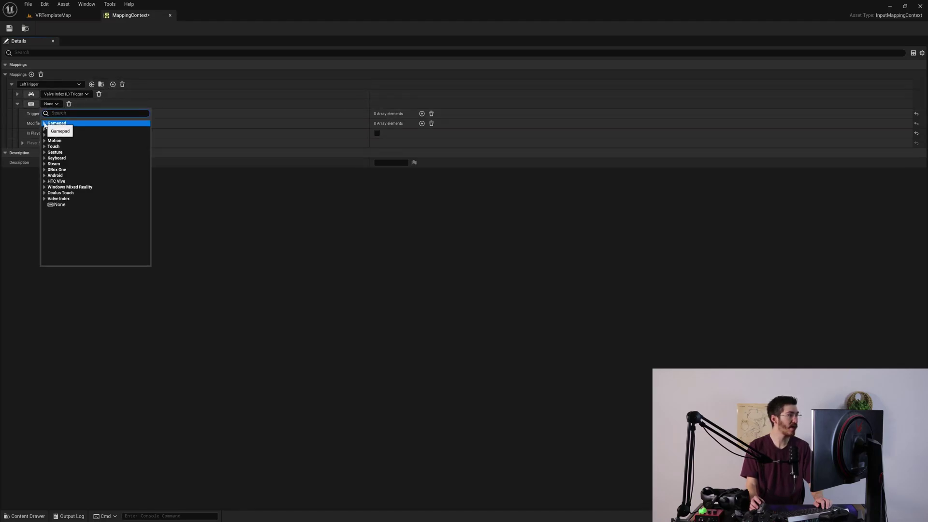
click(45, 124)
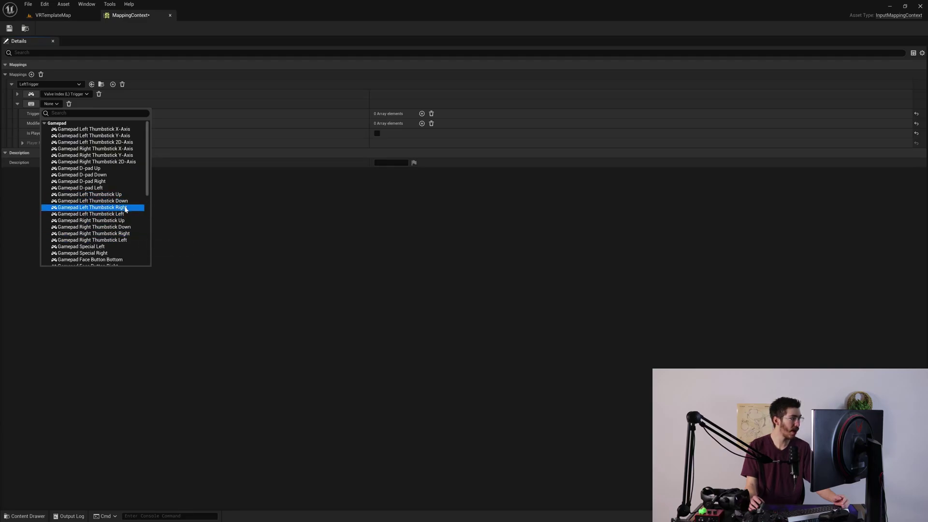
scroll(111, 184, down, 5)
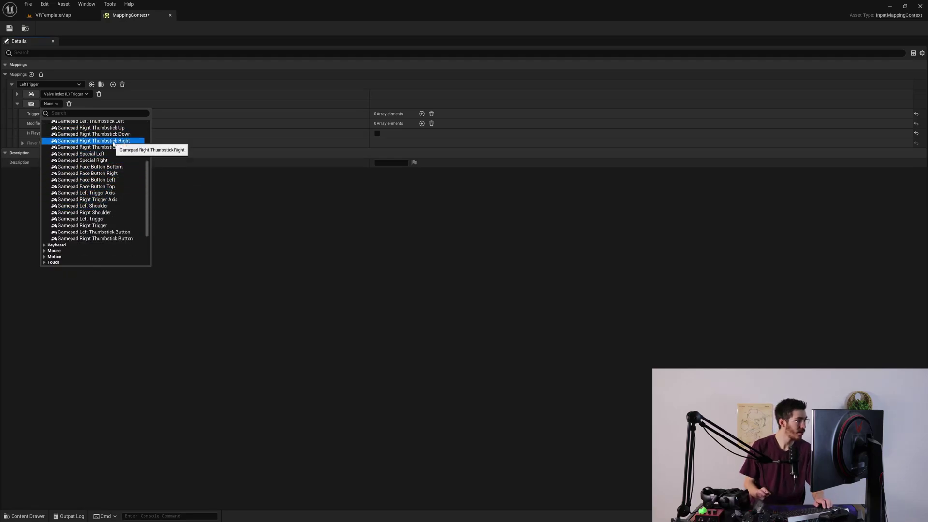
click(102, 220)
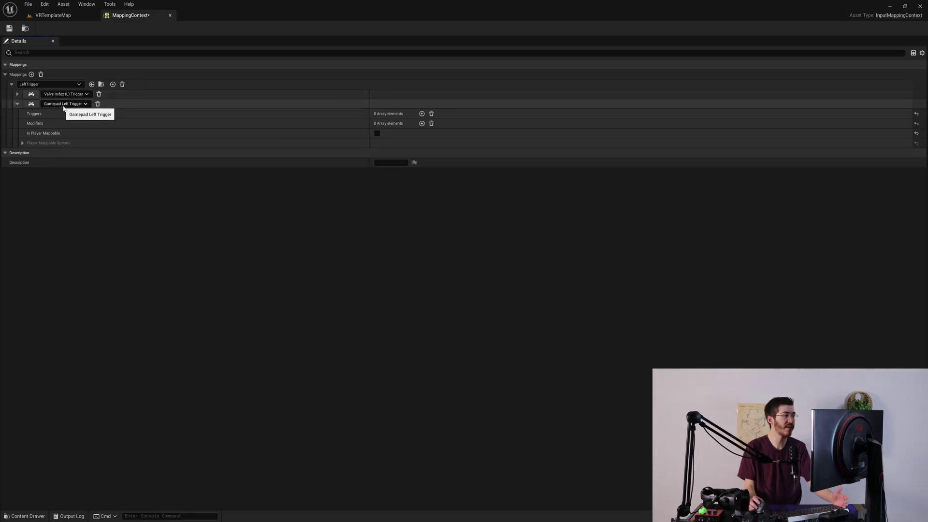
click(17, 103)
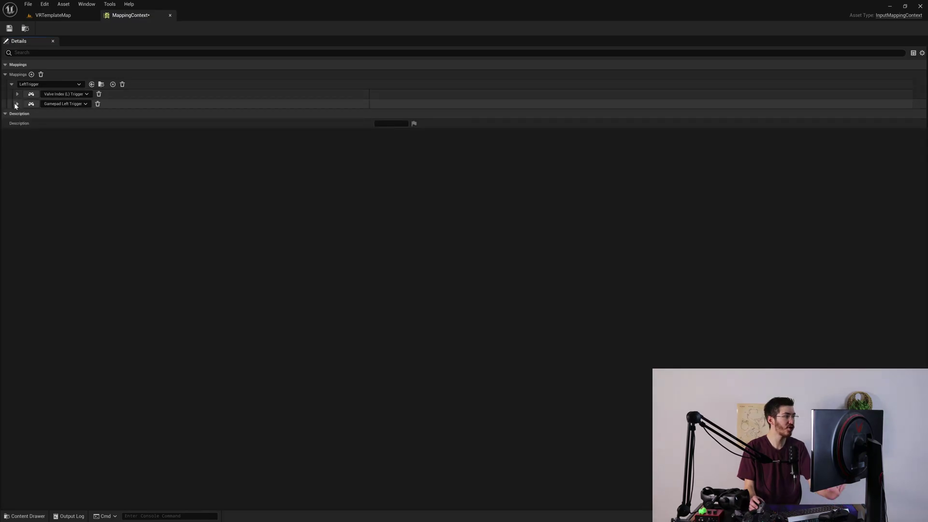
click(12, 84)
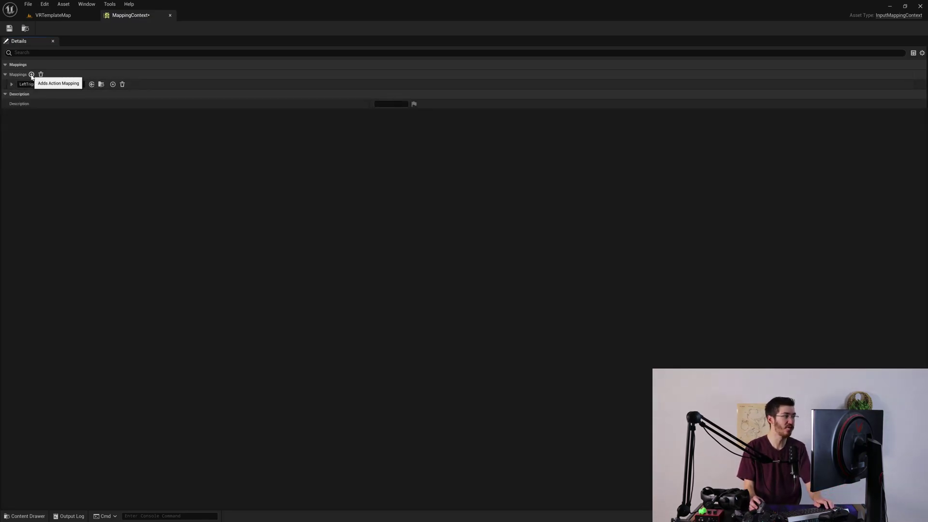
Step: Add another action mapping to MappingContext and assign it the LeftThumbstick input action
click(31, 74)
click(55, 95)
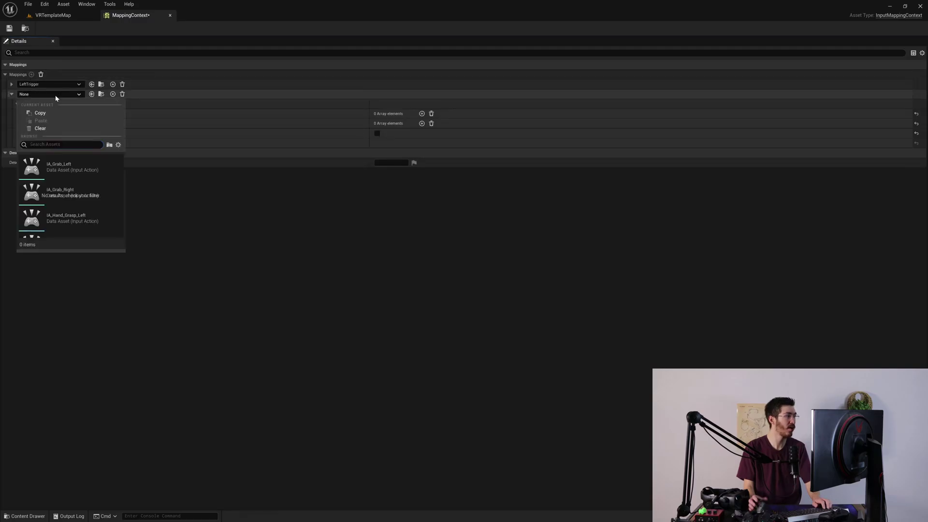
text(LeftThu)
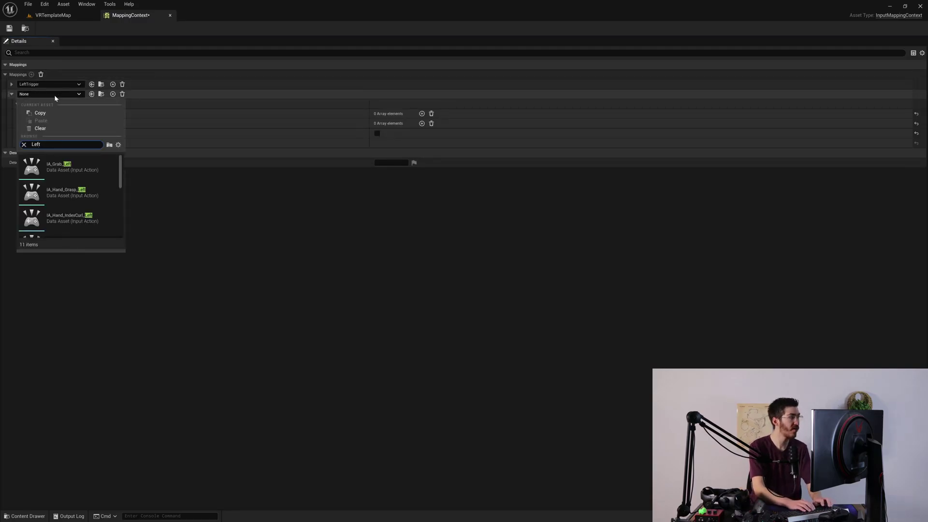
click(72, 165)
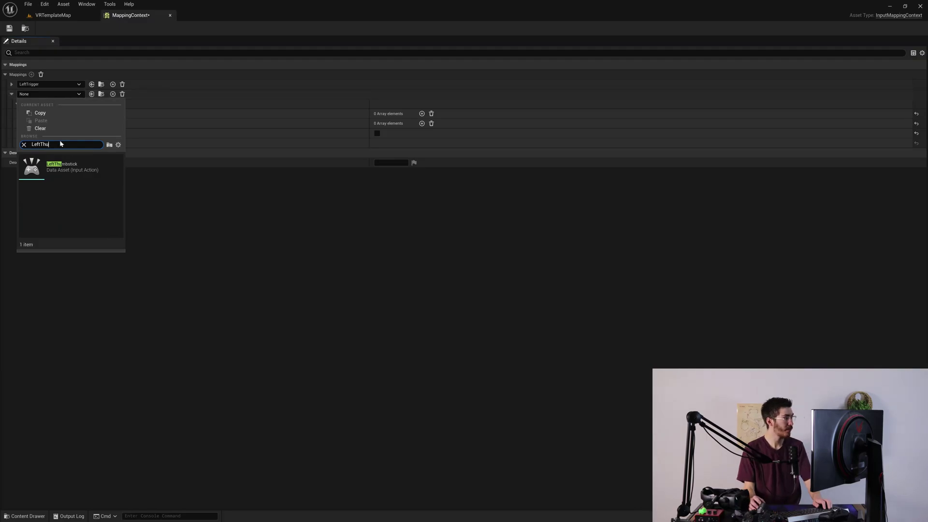
Step: Add a second key slot to the LeftThumbstick mapping and bind the first slot to Valve Index (L) Thumbstick 2D-Axis
click(113, 93)
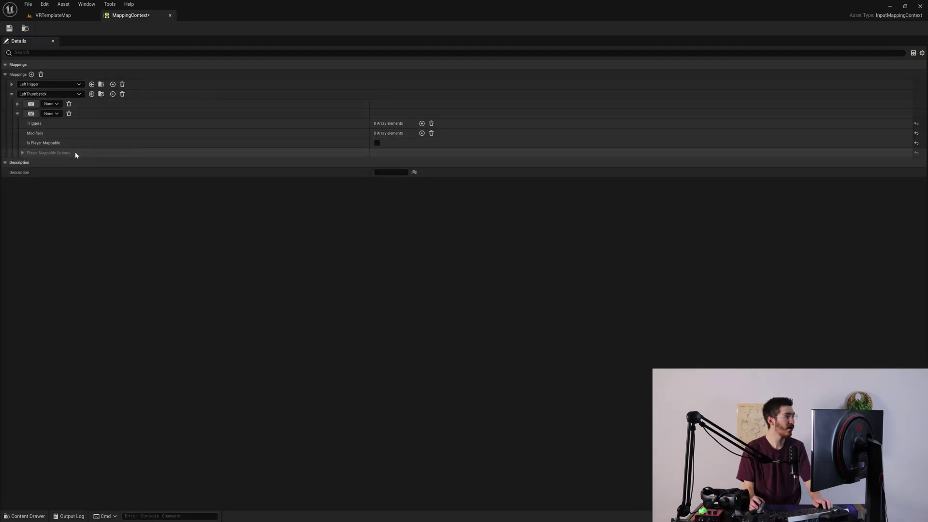
click(56, 104)
text(Valve)
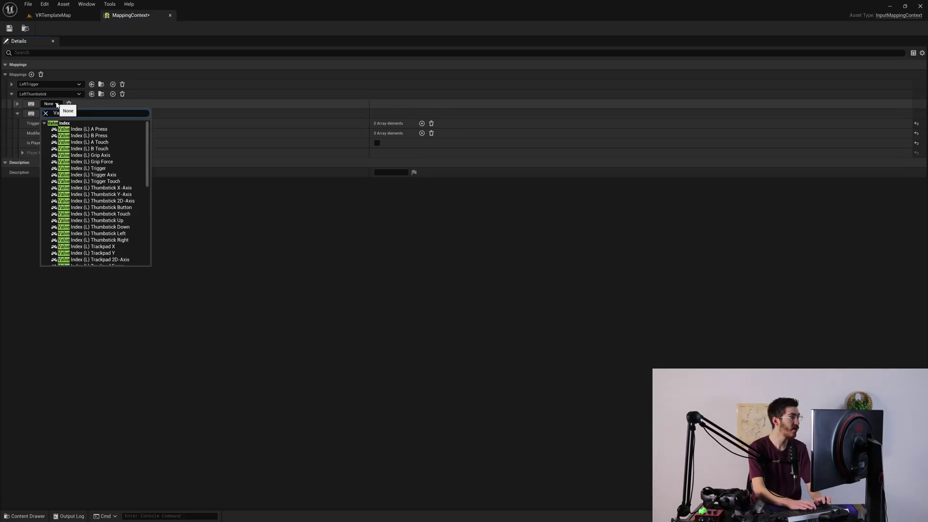
text( Index (L) Thumb)
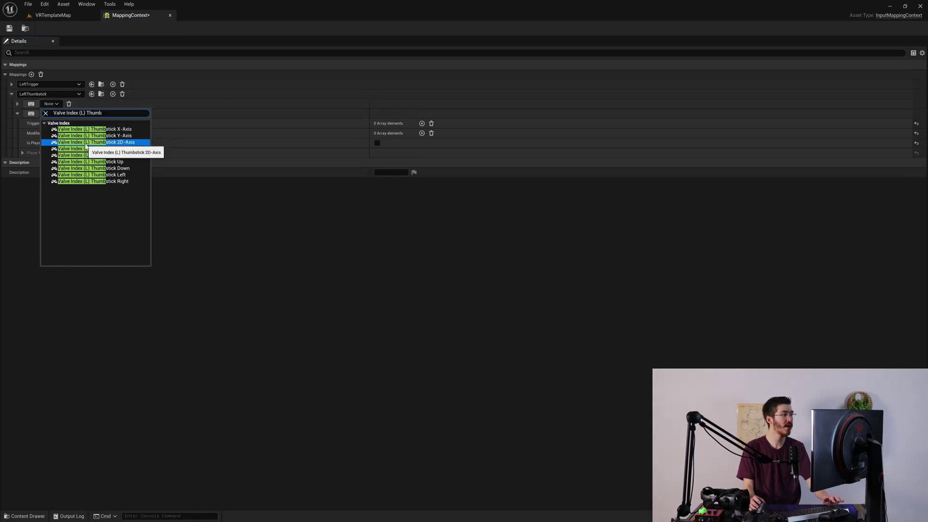
click(136, 142)
Step: Bind the LeftThumbstick mapping's second key slot to Gamepad Left Thumbstick 2D-Axis
click(54, 114)
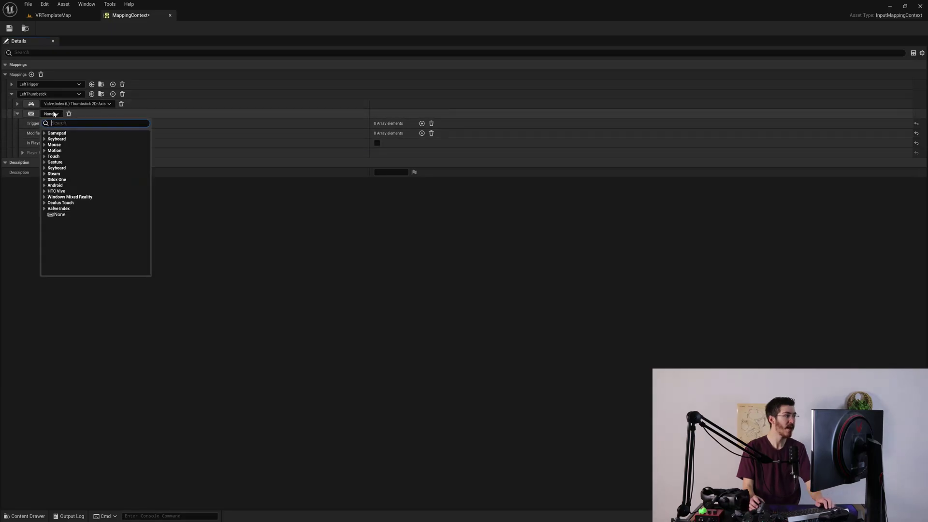
text(Gamepad)
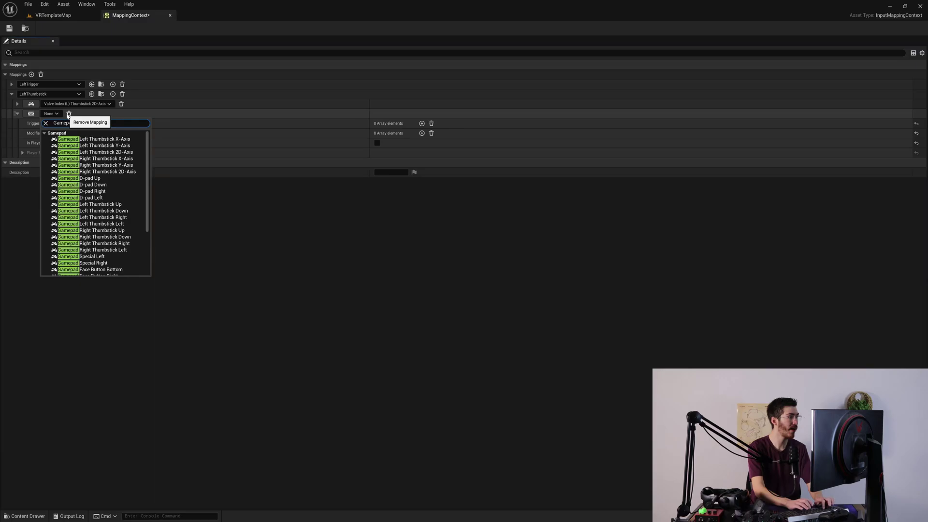
text( Left Thu)
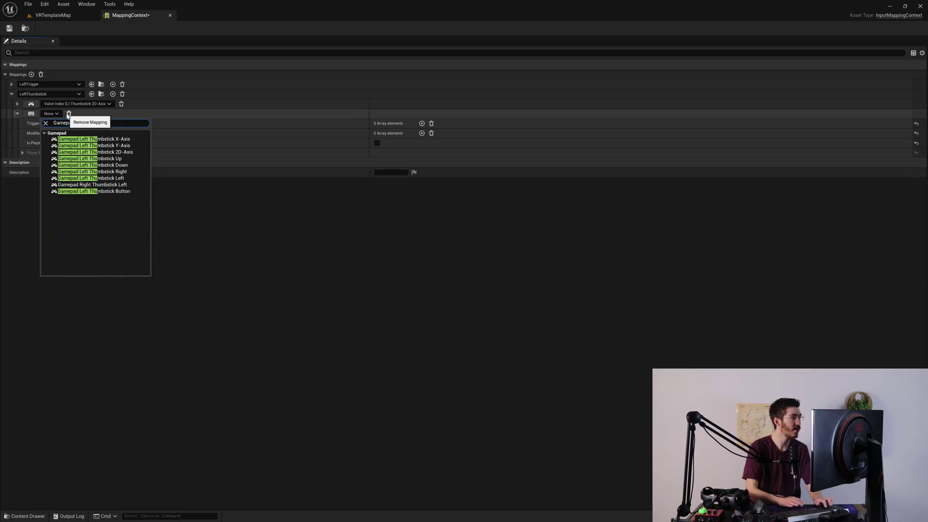
click(92, 152)
Step: Add a third action mapping to MappingContext and assign it the RightThumbstickX input action
key(ctrl+space)
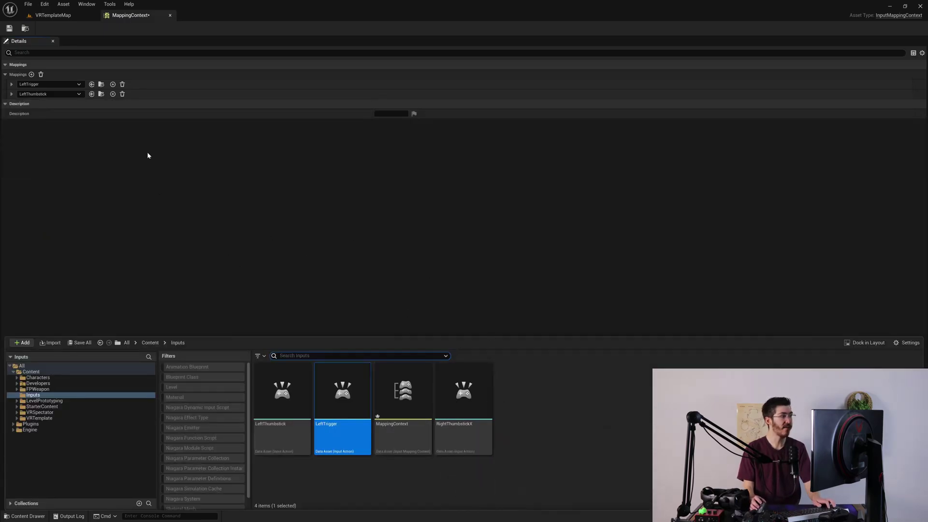
click(31, 74)
click(68, 102)
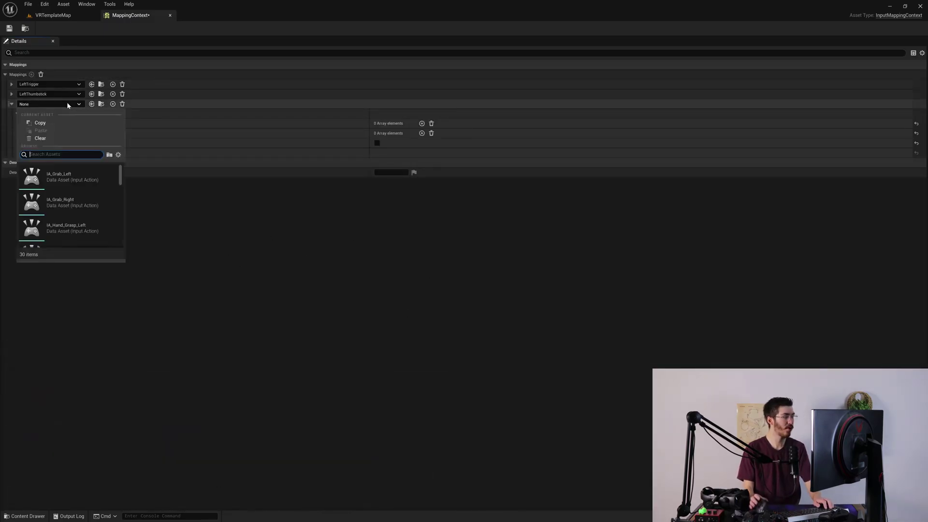
text(RightThu)
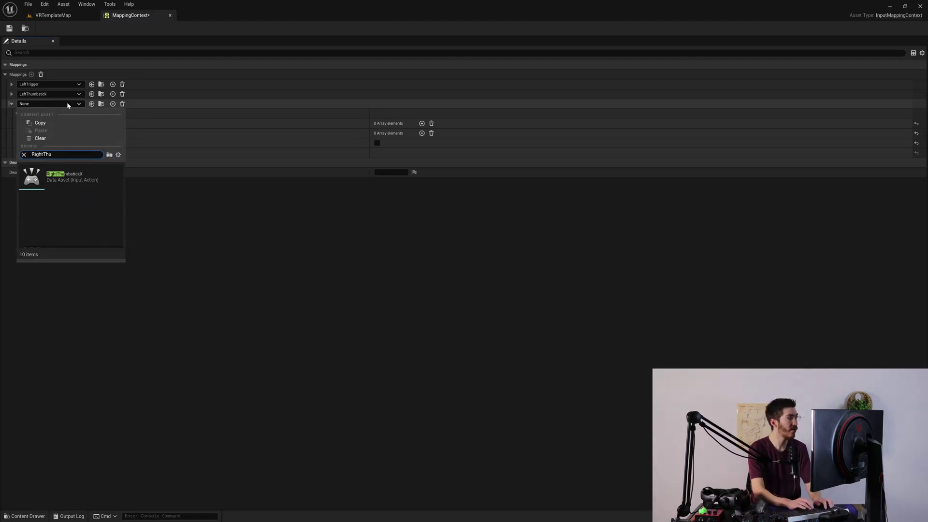
click(68, 175)
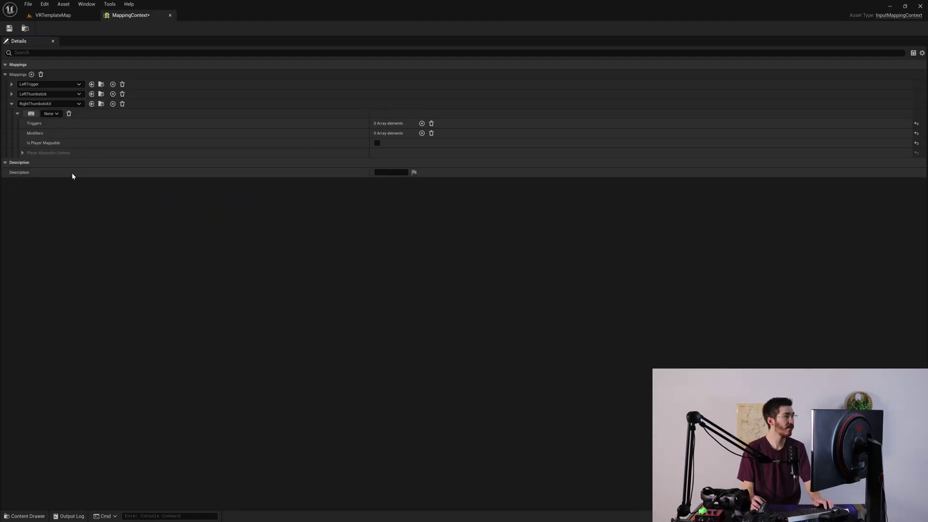
Step: Add a second key slot to the RightThumbstickX mapping and bind the first slot to Valve Index (R) Thumbstick X-Axis
click(113, 104)
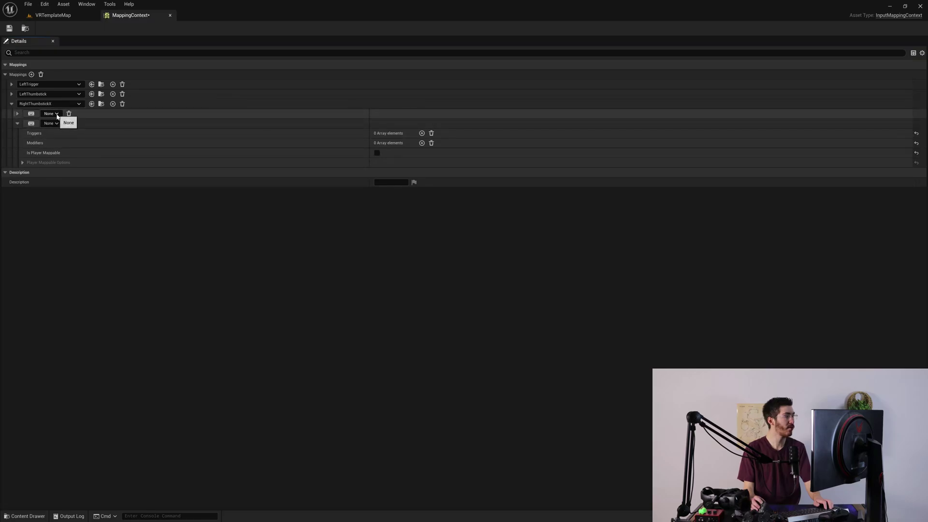
click(56, 114)
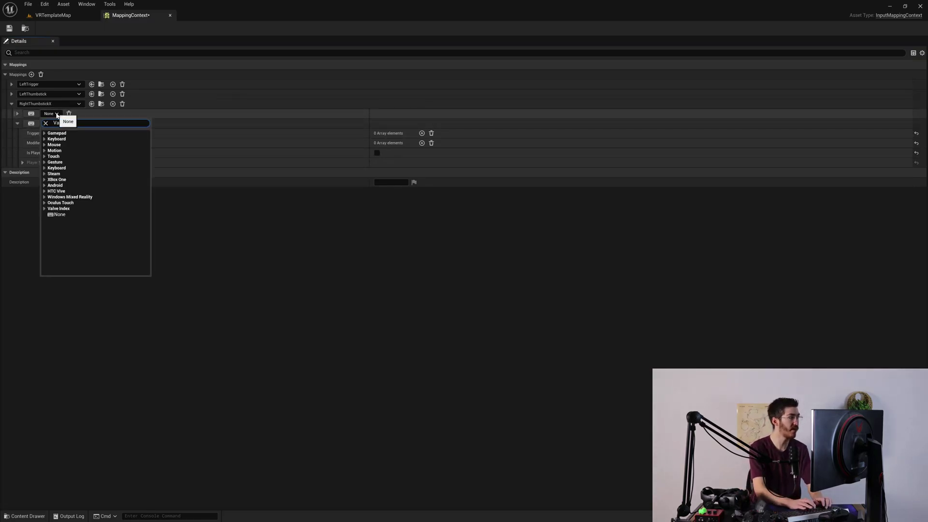
text(Valve Index (R) Thu)
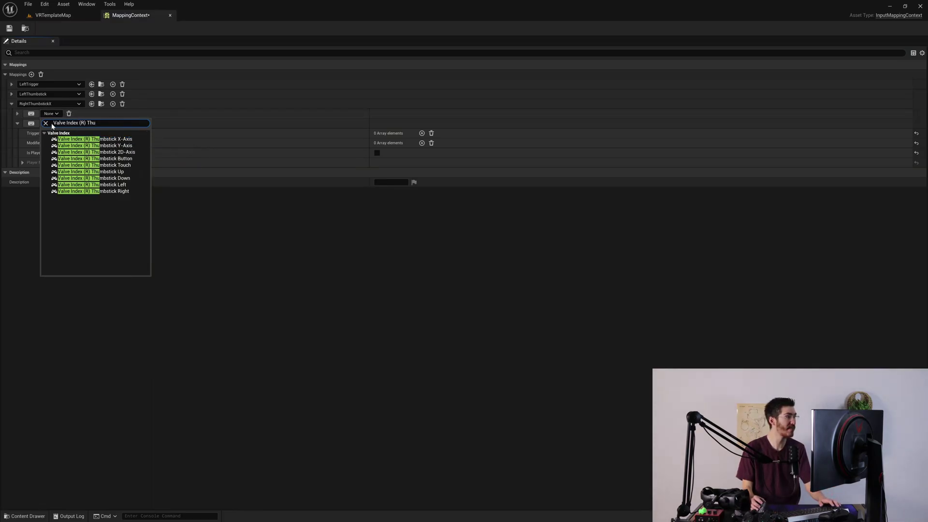
click(112, 140)
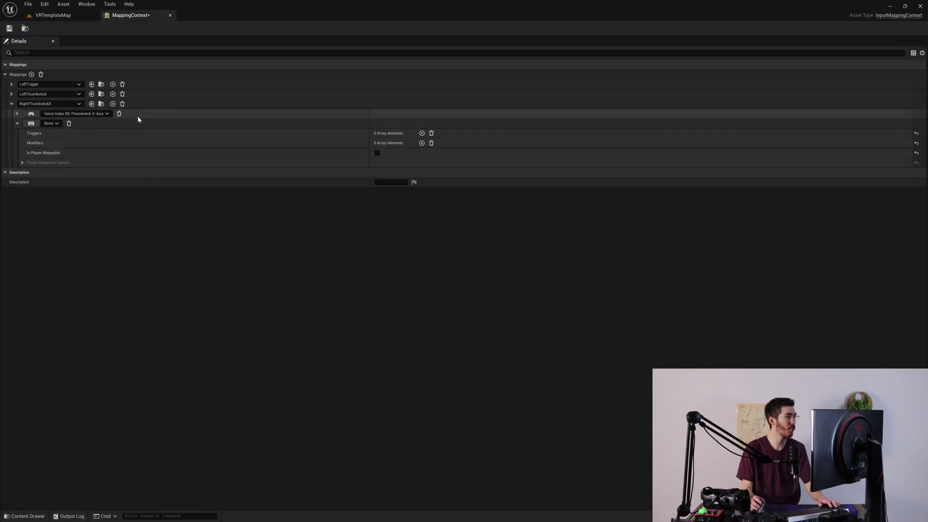
Step: Bind the RightThumbstickX mapping's second key slot to Gamepad Right Thumbstick X-Axis and close MappingContext
click(57, 125)
text(Gamepa)
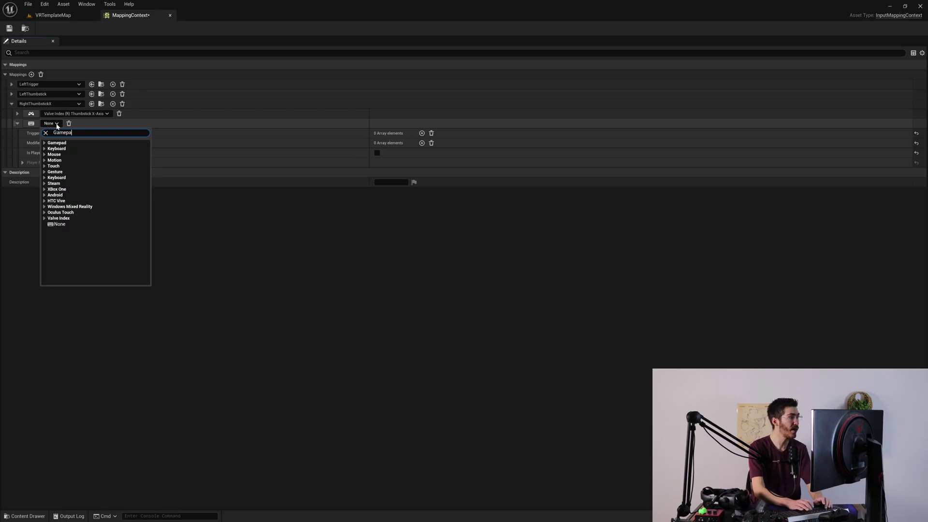
text(d)
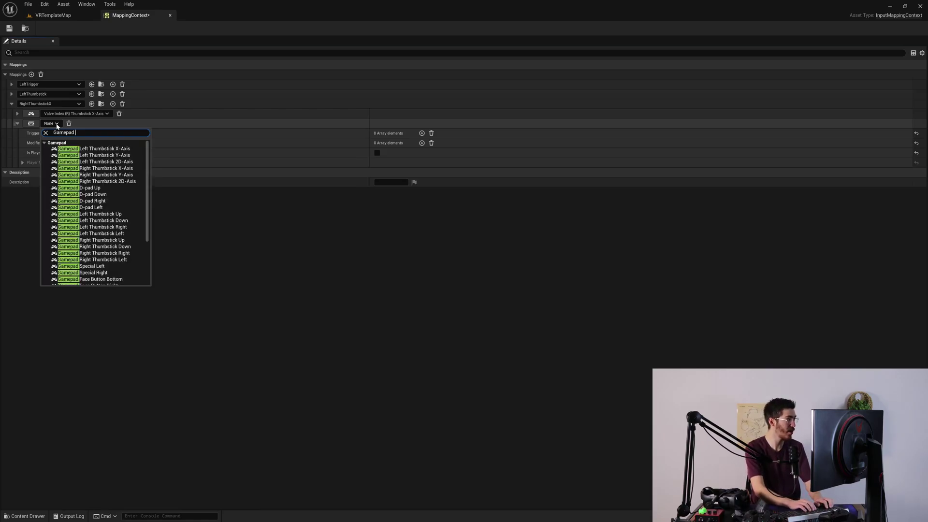
text( Right Thu)
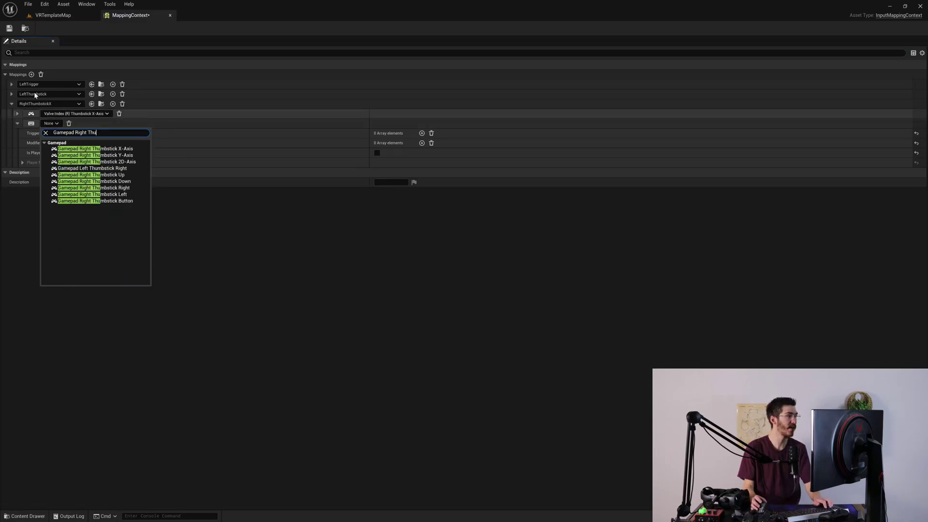
click(96, 148)
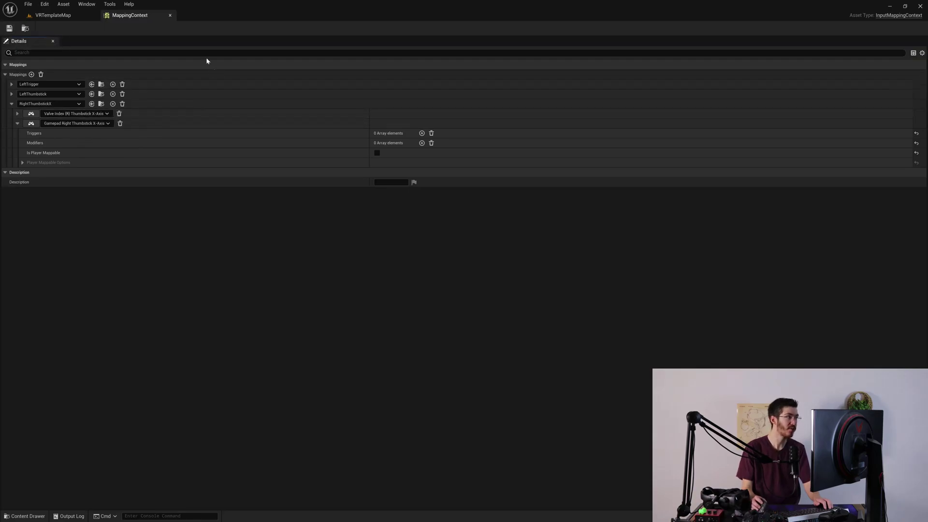
click(169, 15)
Step: Open the VRPawn blueprint from the VRTemplate/Blueprints content folder
right_drag(346, 147, 347, 147)
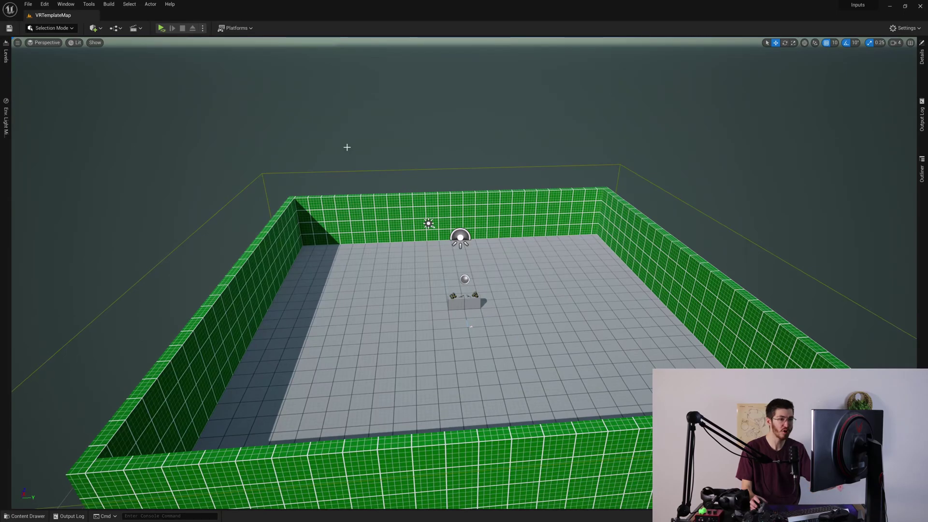
scroll(347, 147, down, 3)
key(ctrl+space)
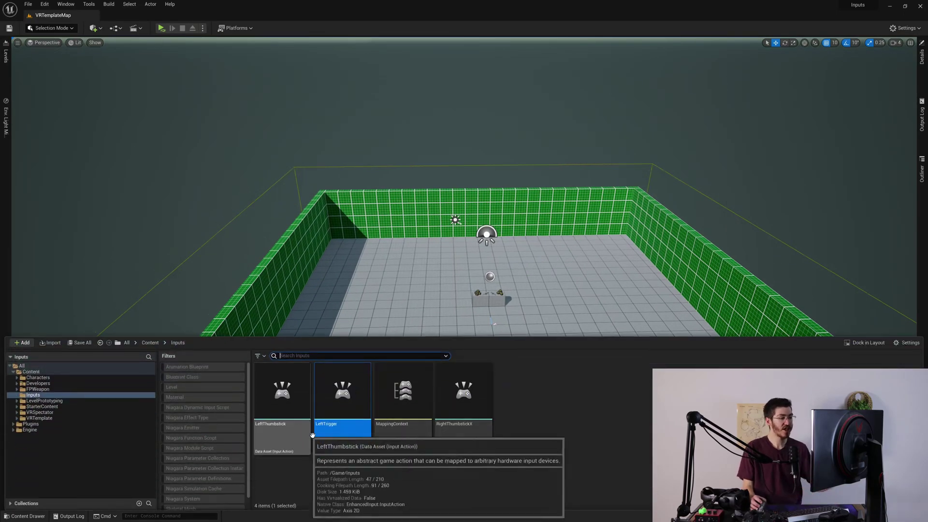
click(69, 419)
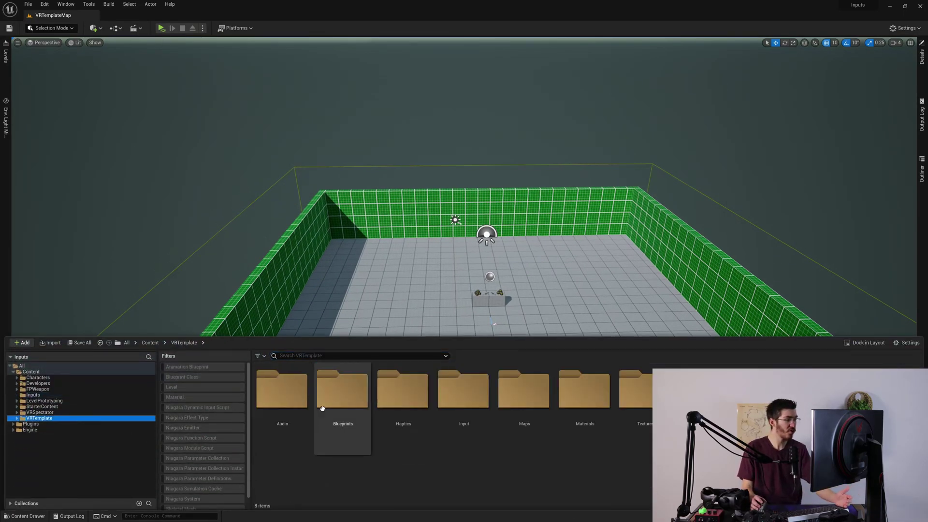
double_click(342, 391)
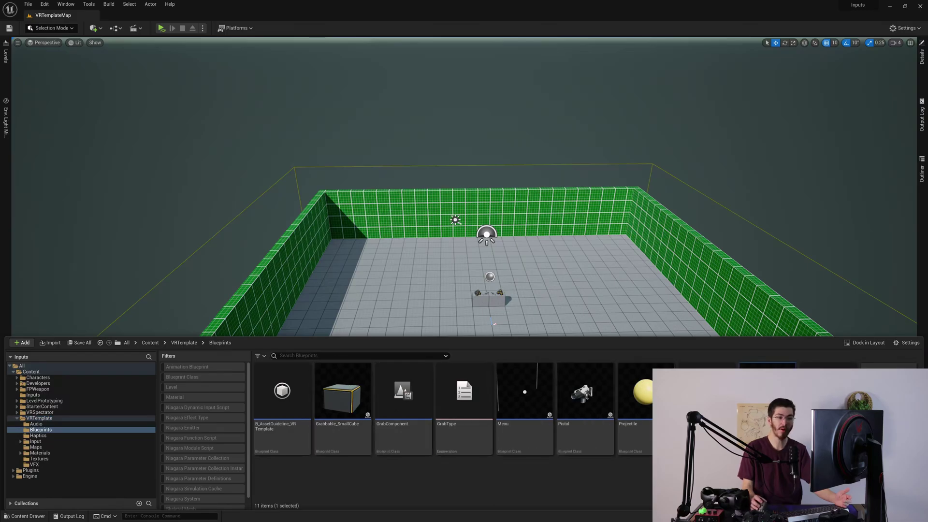
double_click(882, 365)
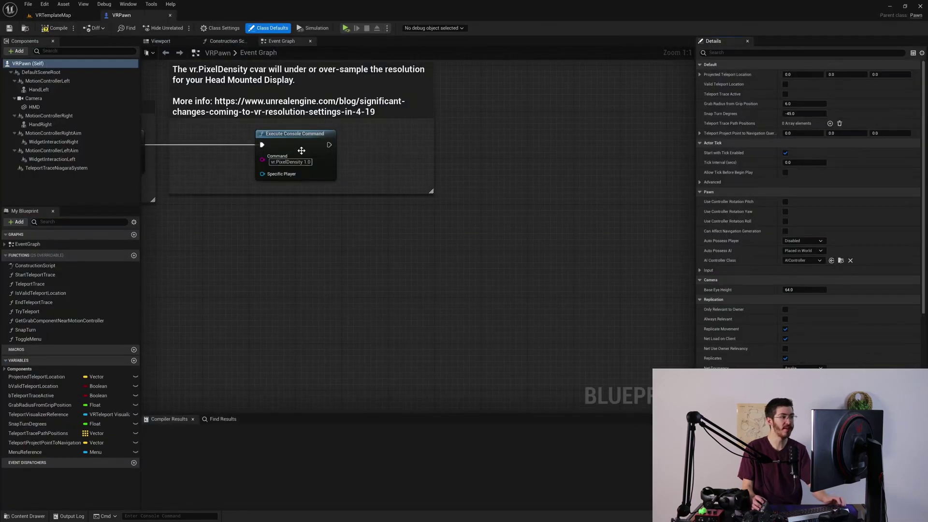
Step: Add the LeftTrigger Enhanced Action event to VRPawn's Event Graph, below the Begin Play nodes
scroll(453, 253, down, 6)
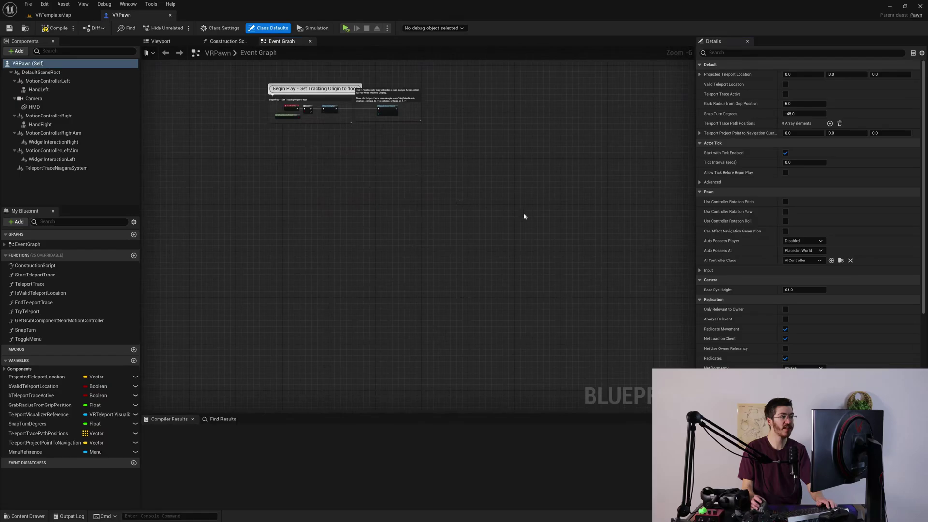
scroll(377, 271, up, 1)
scroll(408, 181, down, 1)
right_drag(274, 271, 344, 335)
scroll(321, 244, up, 2)
scroll(298, 276, down, 1)
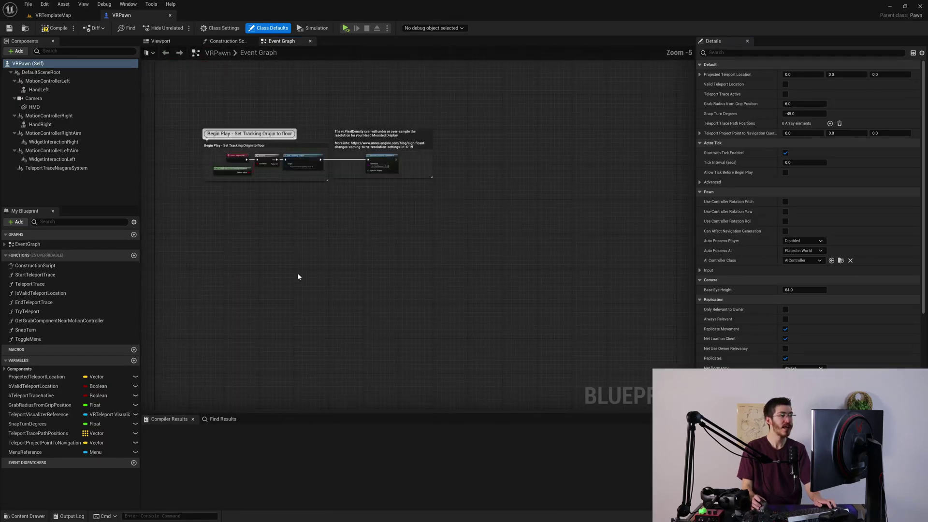
right_drag(297, 277, 353, 249)
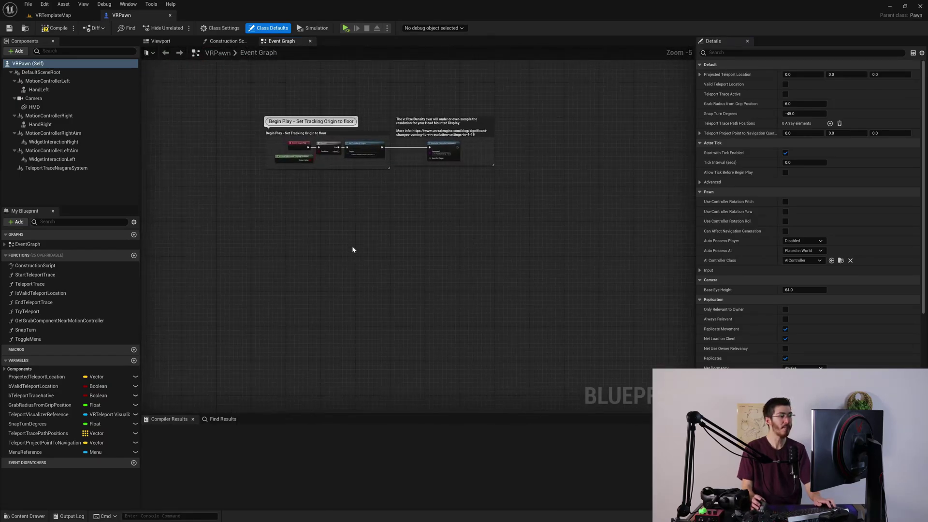
right_click(306, 240)
text(LeftTrigger)
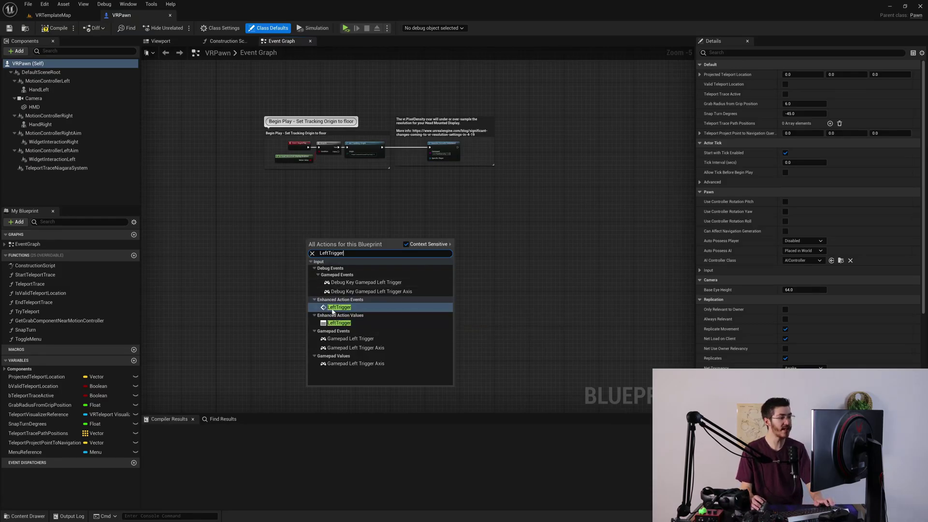
click(351, 309)
scroll(387, 282, up, 4)
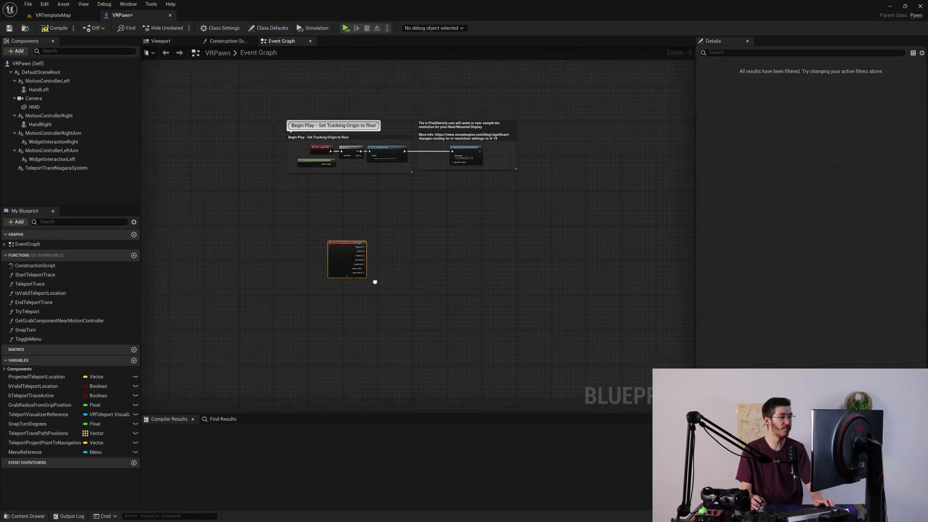
drag(318, 231, 278, 156)
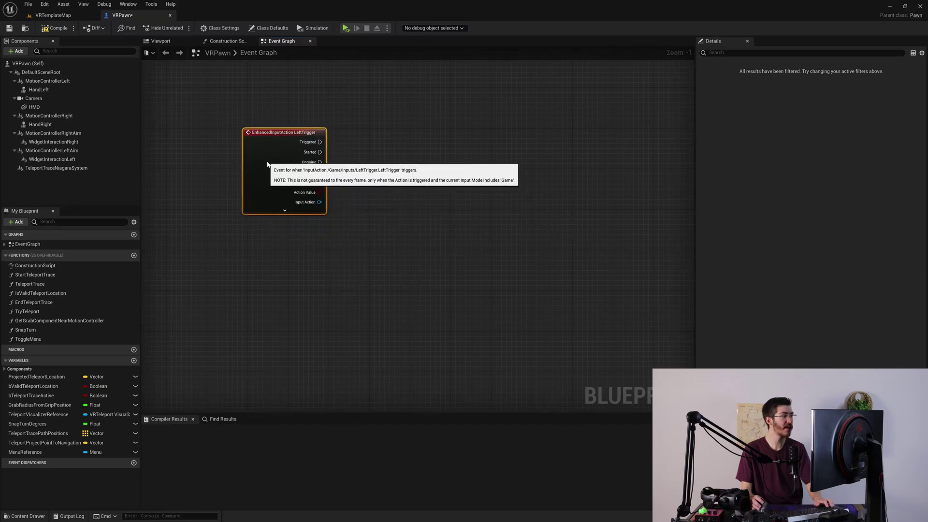
right_drag(278, 156, 310, 248)
right_drag(395, 218, 368, 189)
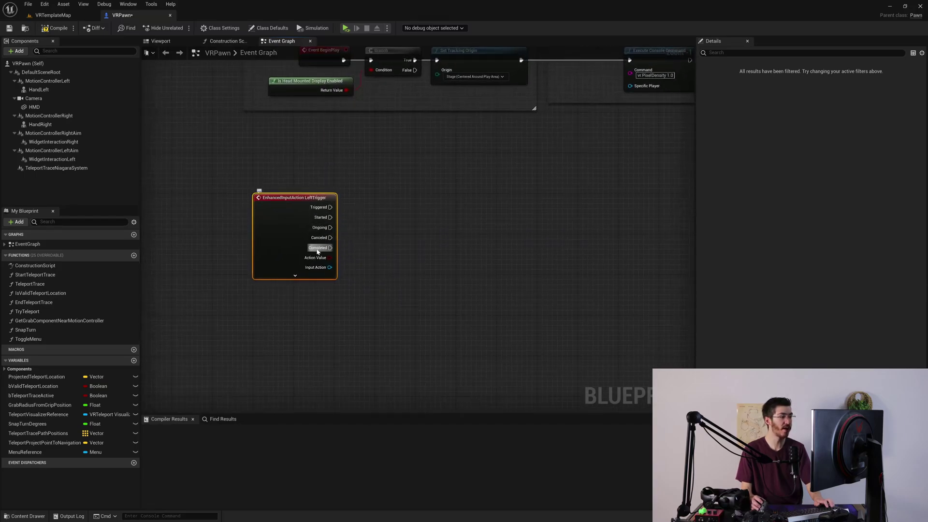
Step: Connect the LeftTrigger event's Started output to a Print String node reading "Left Trigger Pressed" and save the blueprint
right_drag(393, 239, 367, 227)
drag(303, 206, 393, 197)
text(print)
key(Return)
click(407, 217)
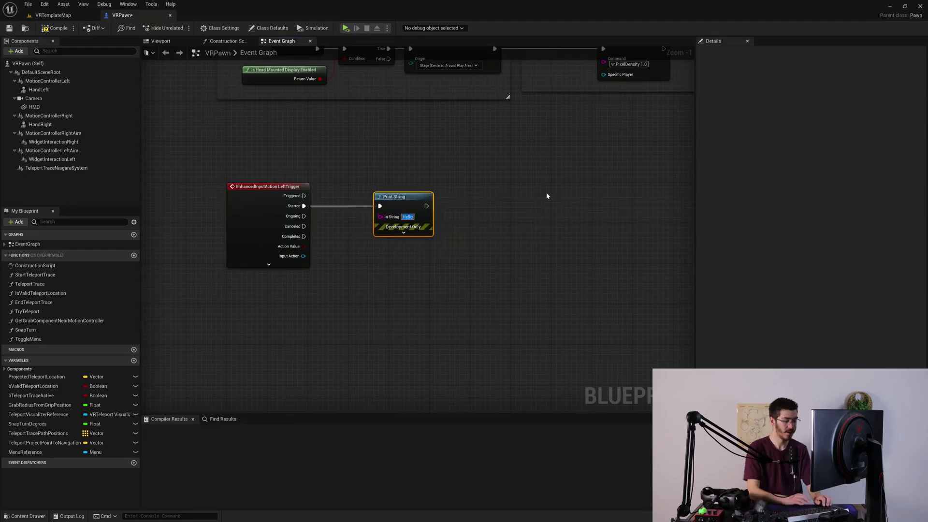
text(Left Trigger Pressed)
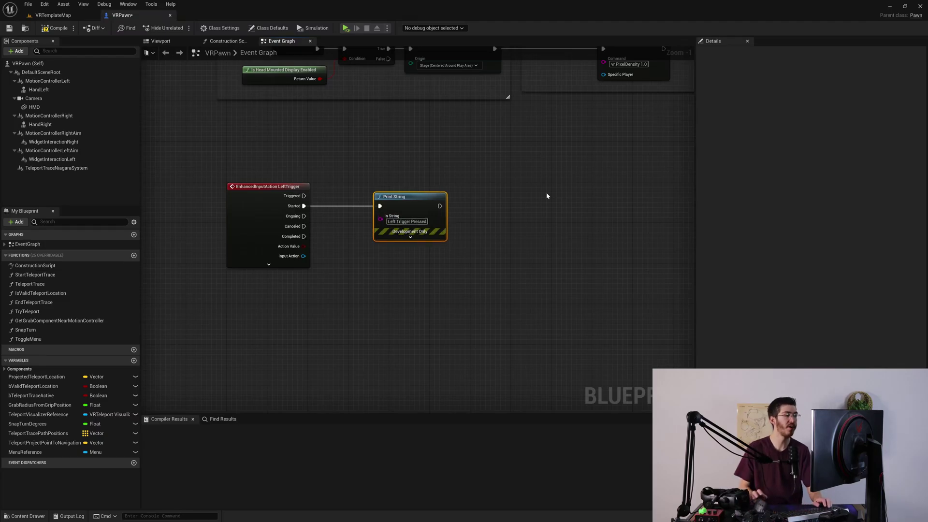
key(ctrl+s)
Step: Play the level to test the left trigger event and stop the session
right_drag(457, 241, 447, 265)
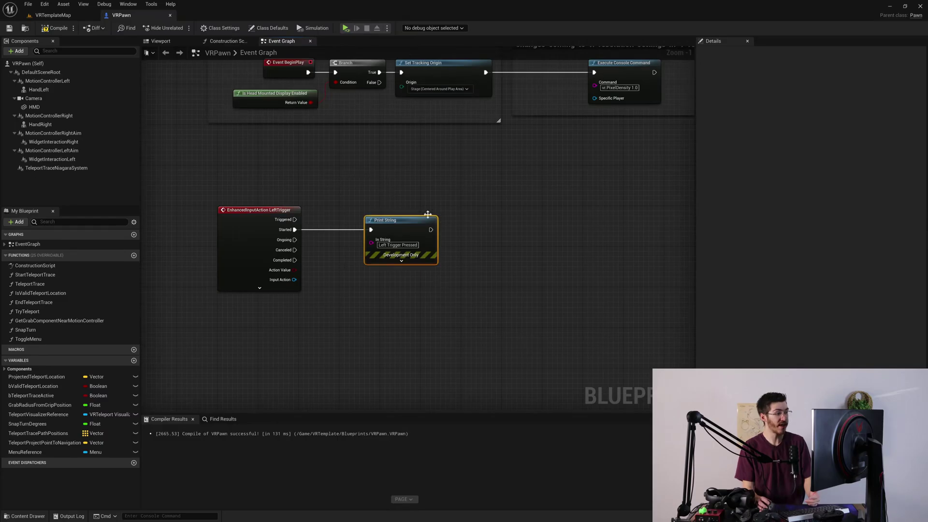
click(346, 28)
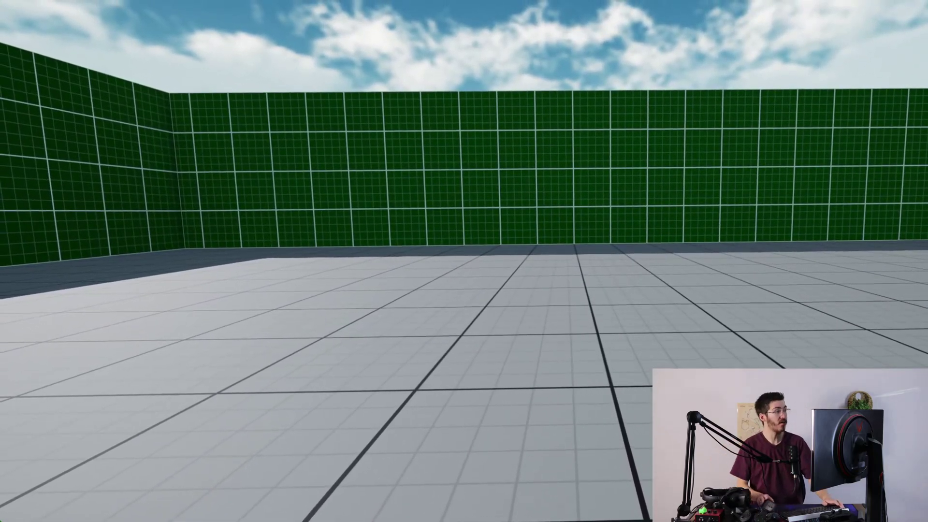
key(Escape)
Step: Add a Get Player Controller node below the Execute Console Command node at the end of the Begin Play chain
right_drag(484, 226, 435, 234)
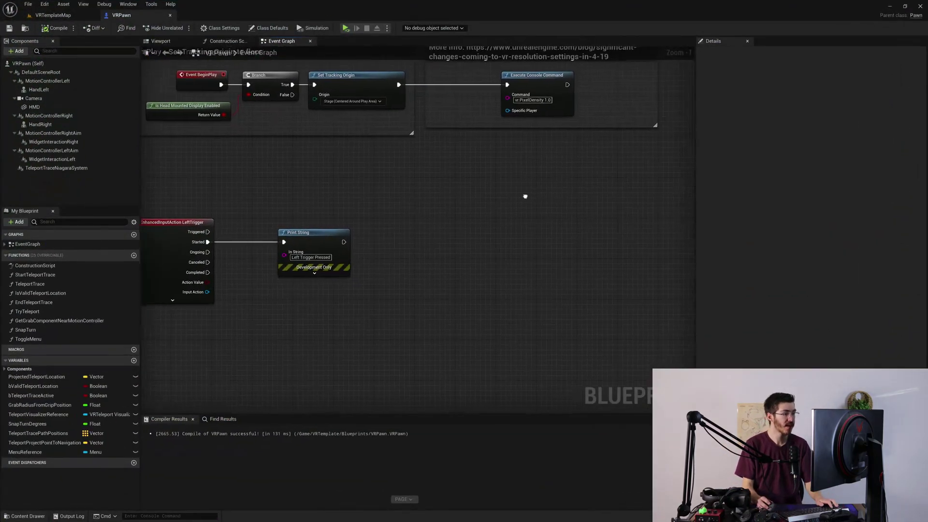
right_drag(524, 196, 501, 195)
right_drag(628, 150, 670, 229)
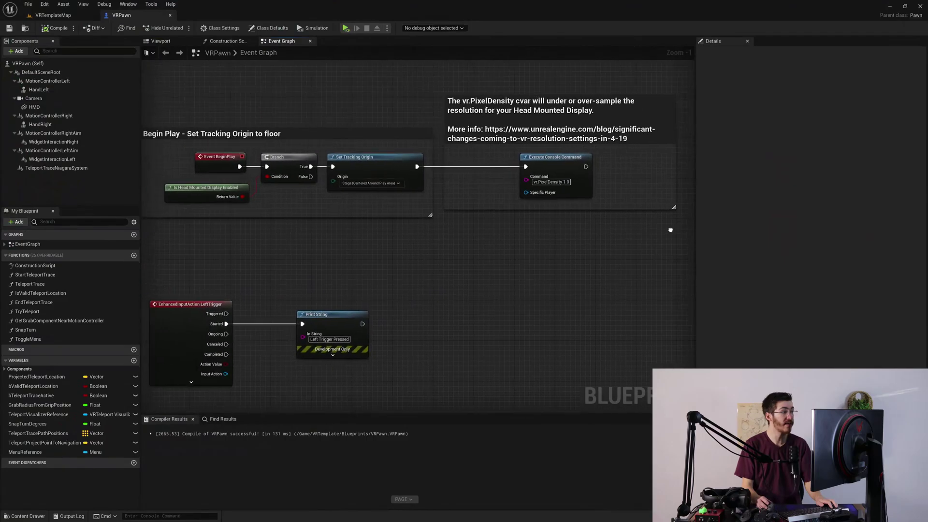
click(230, 162)
right_drag(169, 286, 248, 259)
drag(303, 314, 257, 368)
right_drag(435, 296, 430, 229)
right_click(443, 231)
text(get player cont)
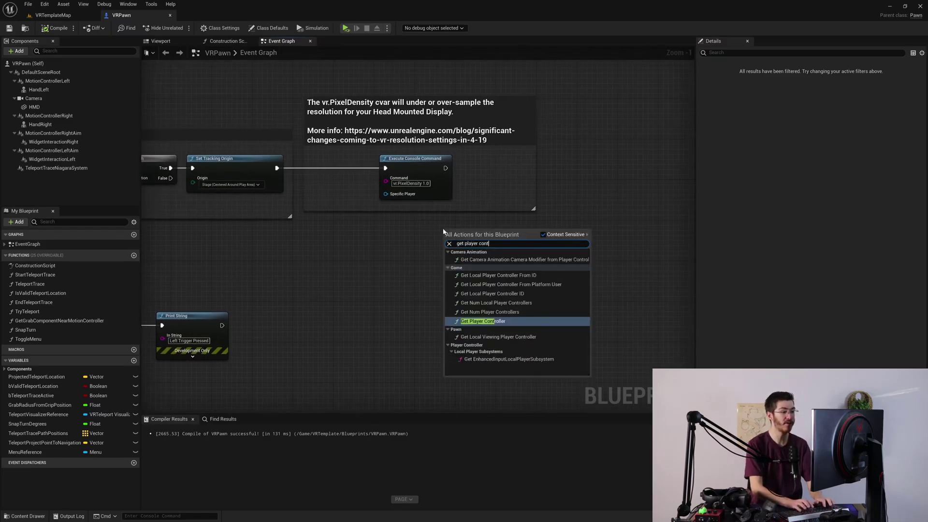
key(Return)
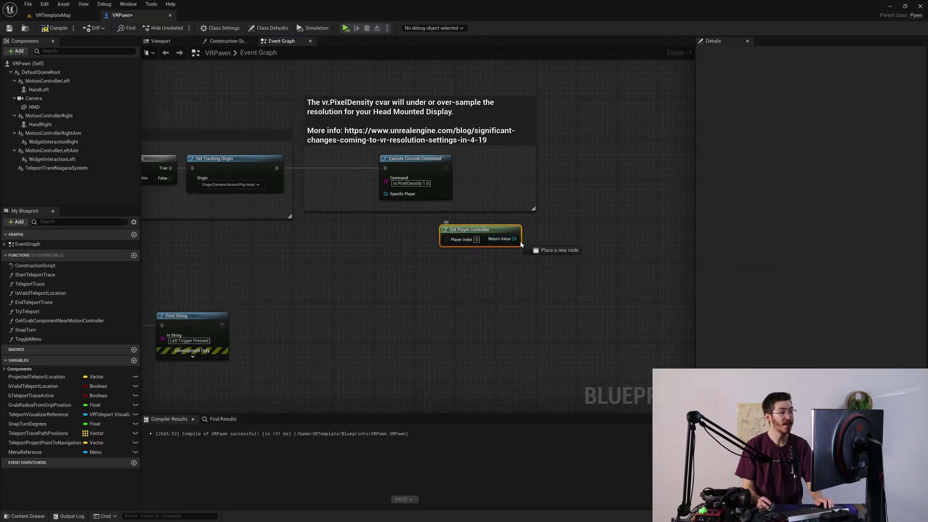
Step: Add a Get EnhancedInputLocalPlayerSubsystem node fed by the Get Player Controller node's Return Value
drag(520, 242, 556, 242)
text(enhan)
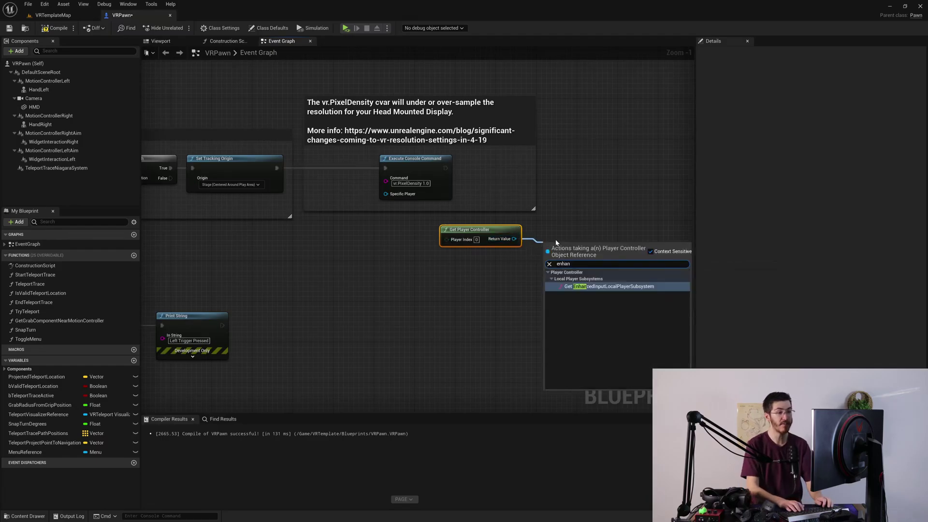
key(Return)
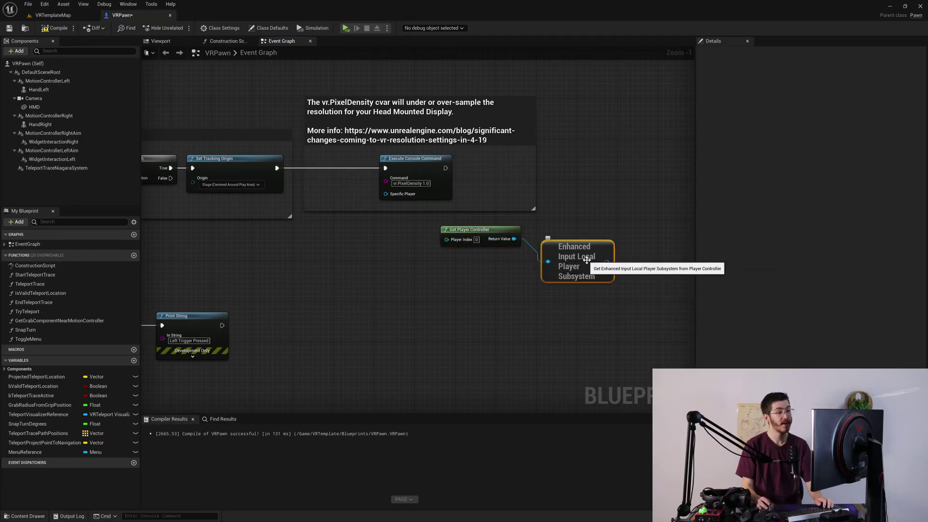
Step: Add an Add Mapping Context node with the Enhanced Input Local Player Subsystem output as its Target
right_drag(585, 246, 518, 264)
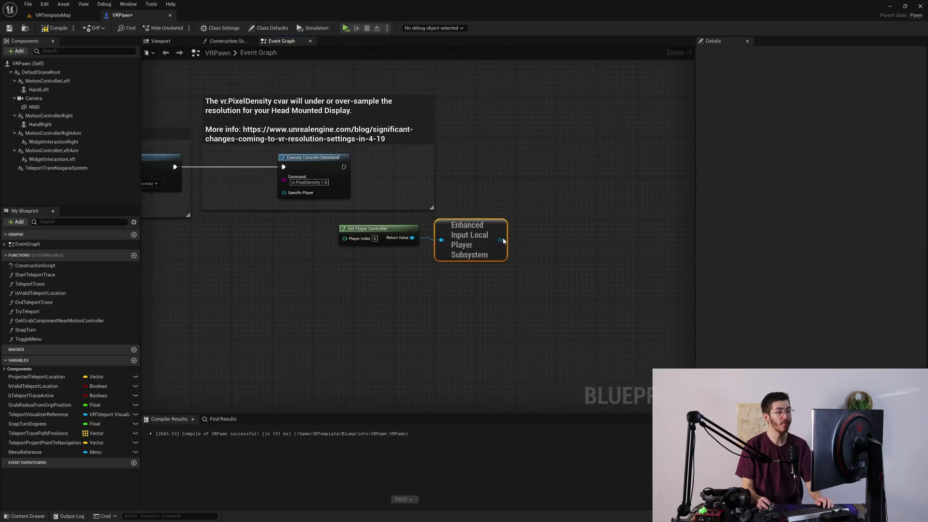
drag(546, 204, 546, 204)
text(add ma)
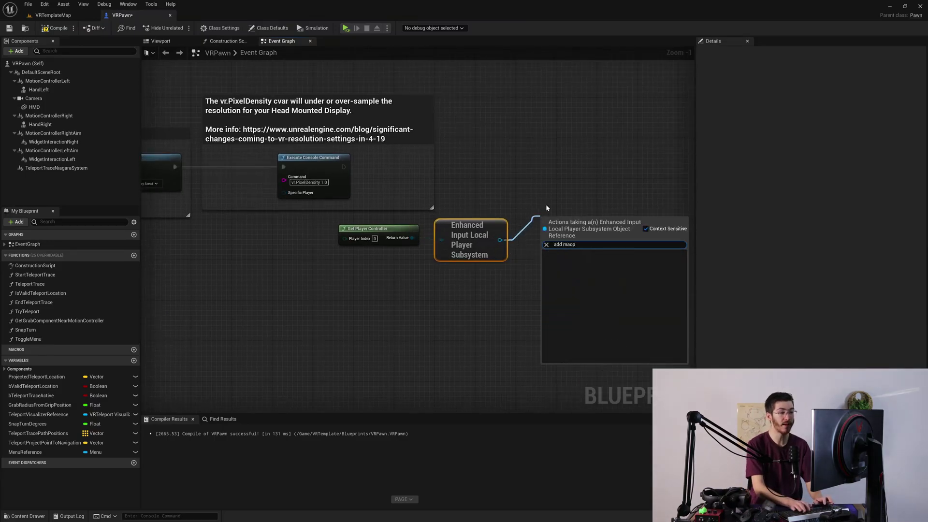
text(pping)
key(Return)
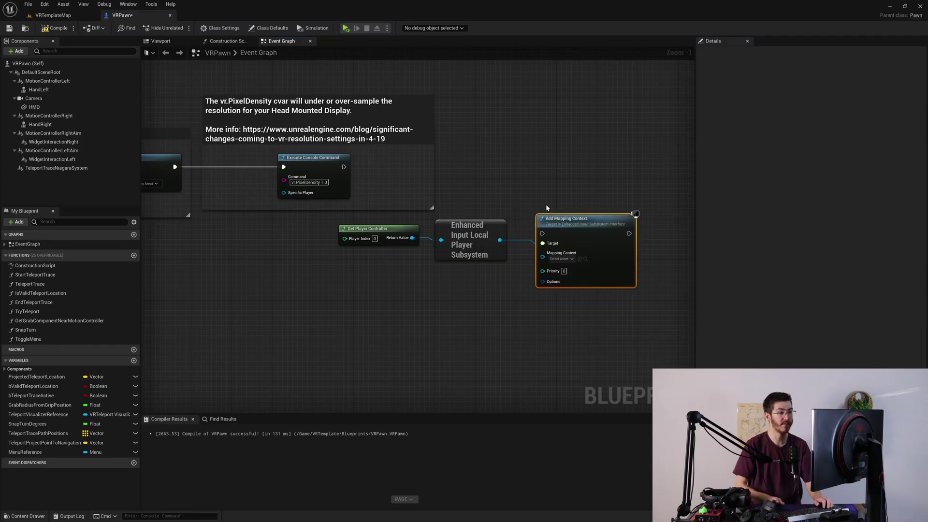
Step: Connect Execute Console Command's execution output to Add Mapping Context and align that node with the Begin Play chain
drag(343, 167, 544, 237)
drag(579, 219, 590, 153)
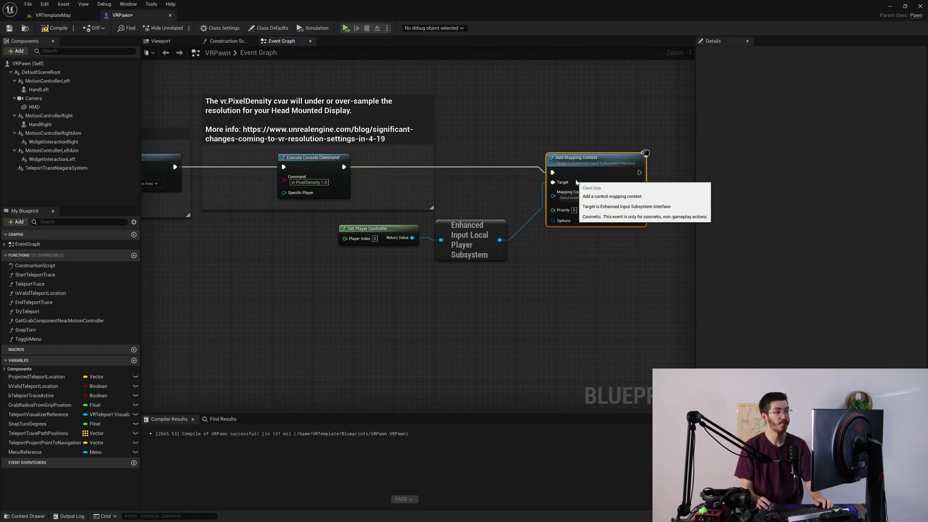
click(607, 236)
Step: Assign the MappingContext asset from the Inputs folder to the Add Mapping Context node's Mapping Context input
right_drag(607, 236, 547, 266)
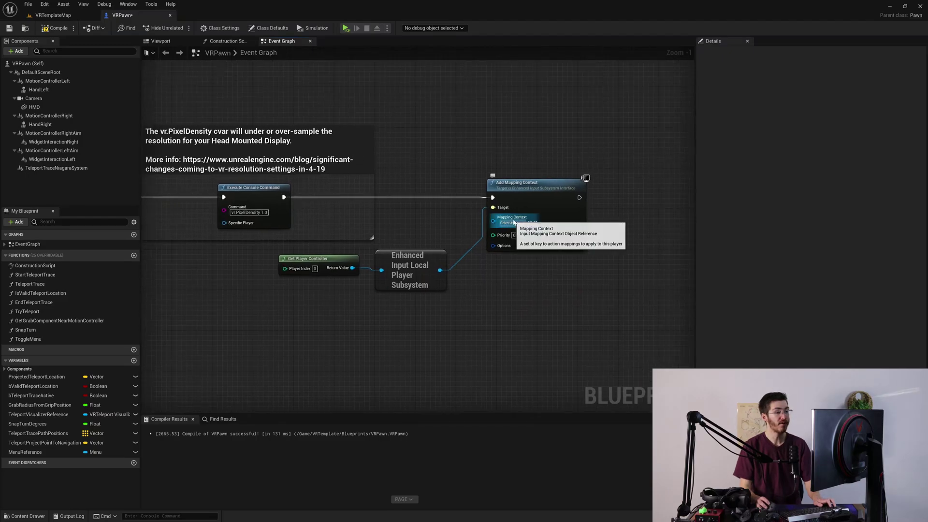
key(ctrl+space)
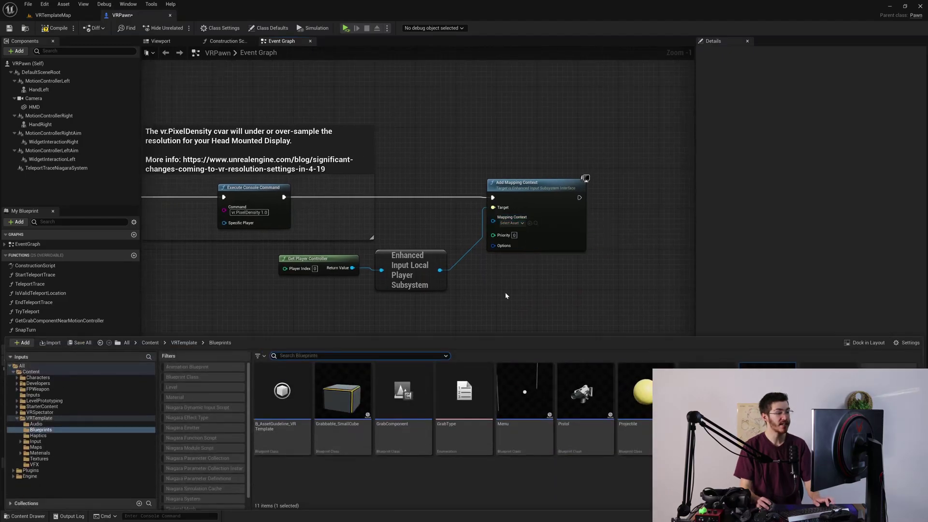
click(32, 394)
click(405, 399)
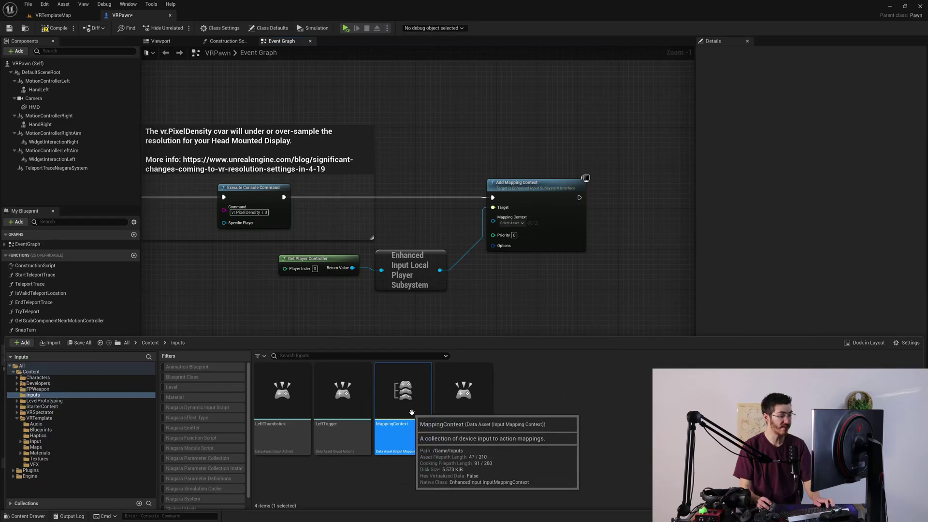
drag(406, 402, 510, 220)
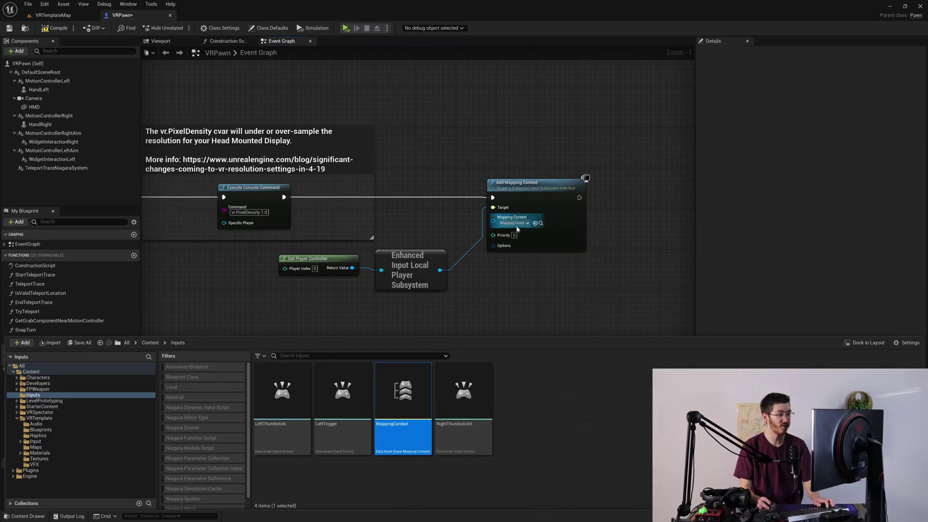
right_drag(546, 285, 491, 282)
right_drag(434, 264, 493, 218)
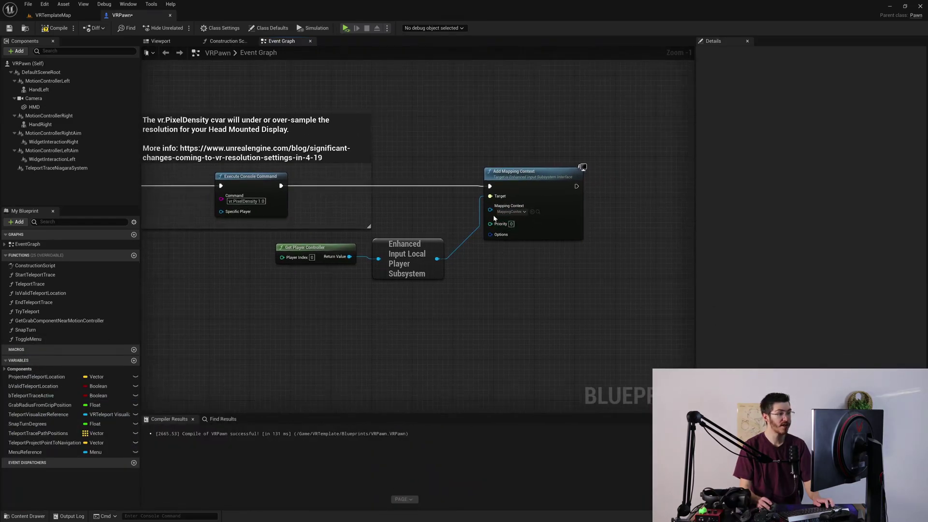
right_drag(474, 248, 545, 243)
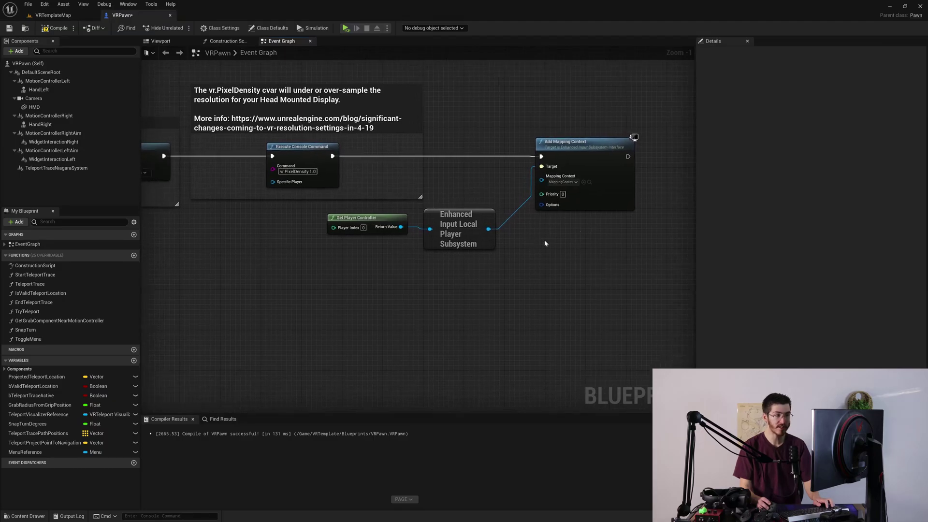
drag(551, 205, 513, 277)
text(mak)
key(Return)
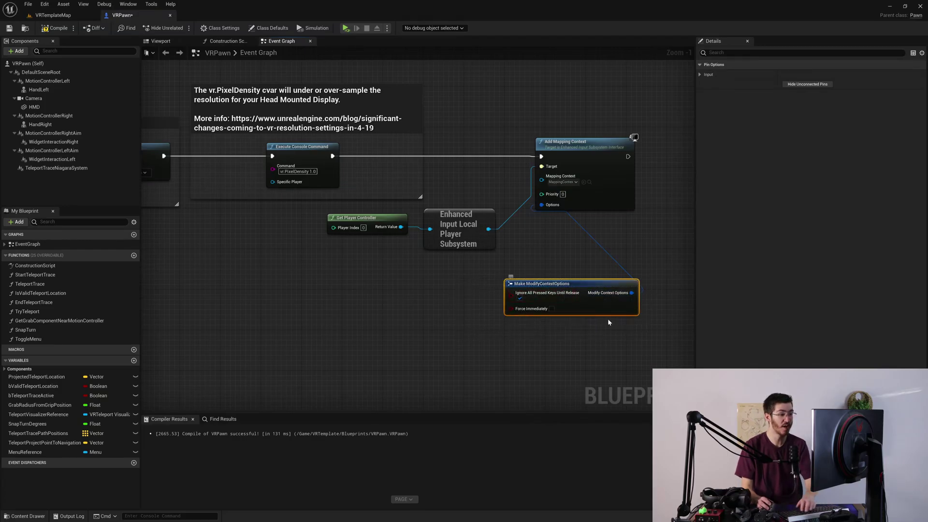
key(Delete)
Step: Save the VRPawn blueprint and play the level to test the left trigger event
right_drag(424, 316, 588, 280)
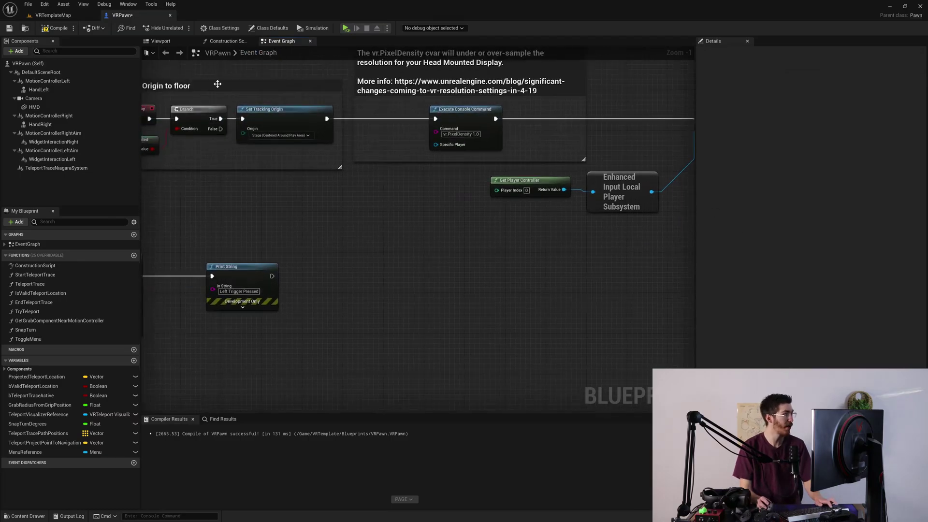
click(9, 28)
right_drag(165, 121, 349, 87)
click(346, 27)
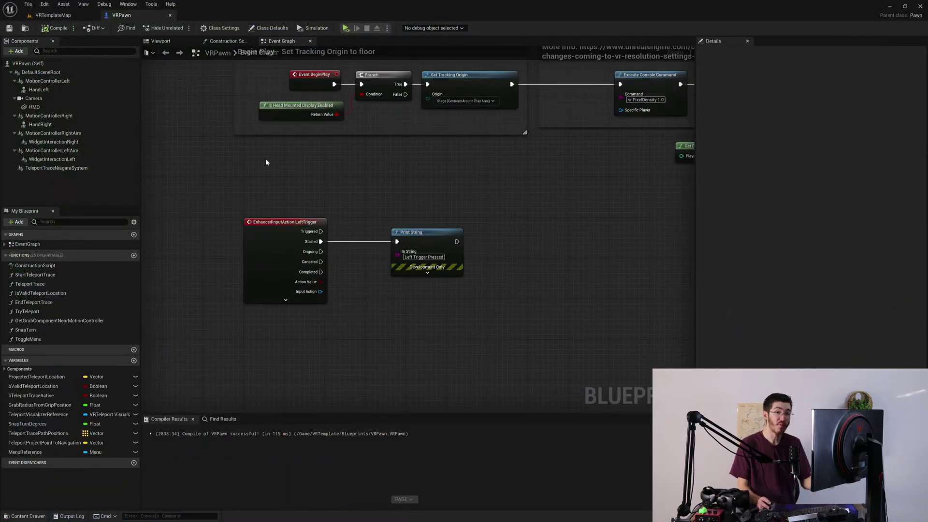
Step: Open the OpenXR Input plugin settings in the Project Settings
click(59, 16)
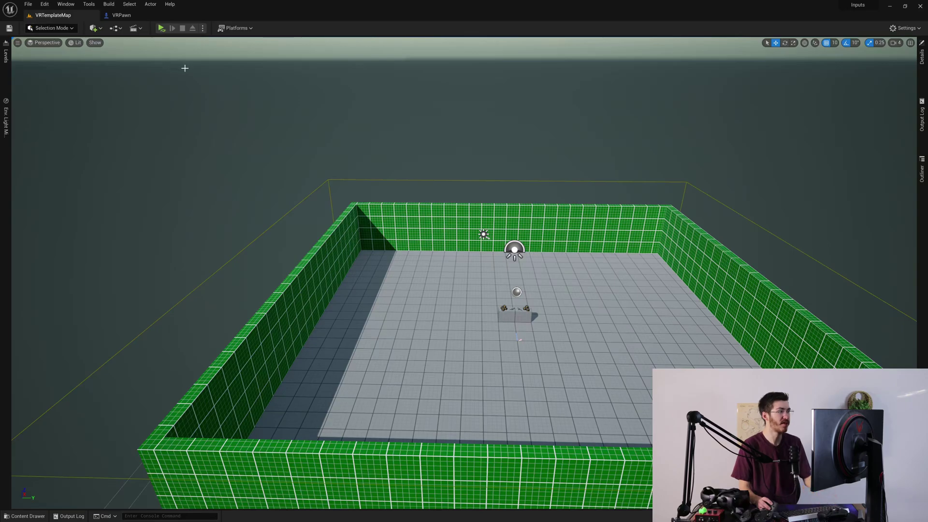
click(905, 28)
click(853, 58)
scroll(70, 184, down, 10)
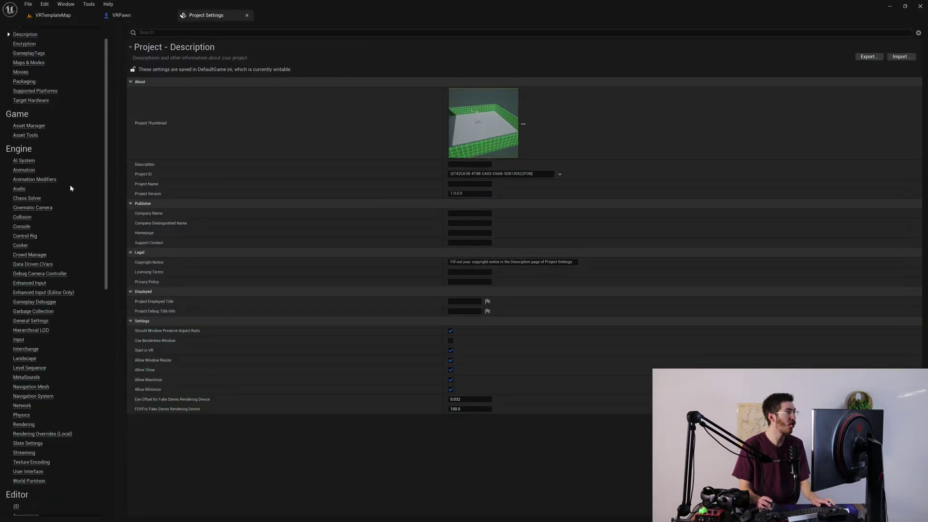
scroll(76, 221, down, 5)
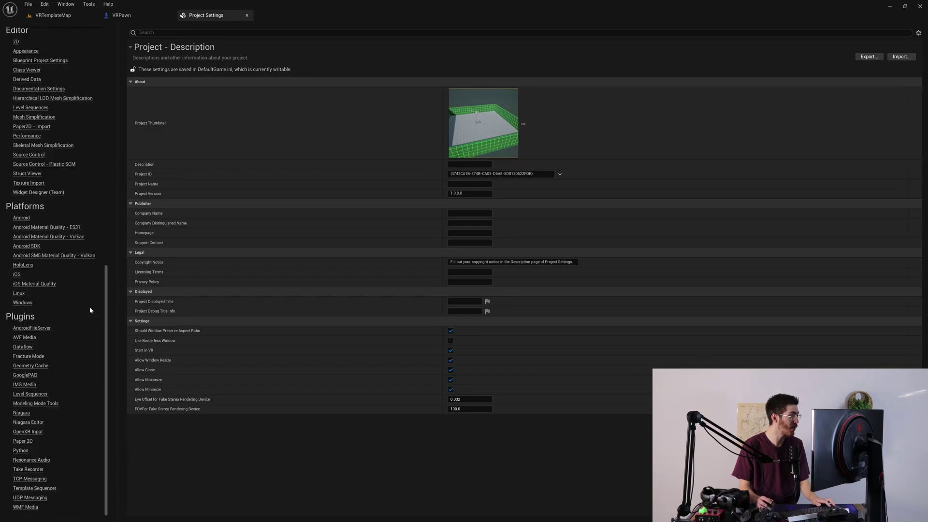
click(28, 431)
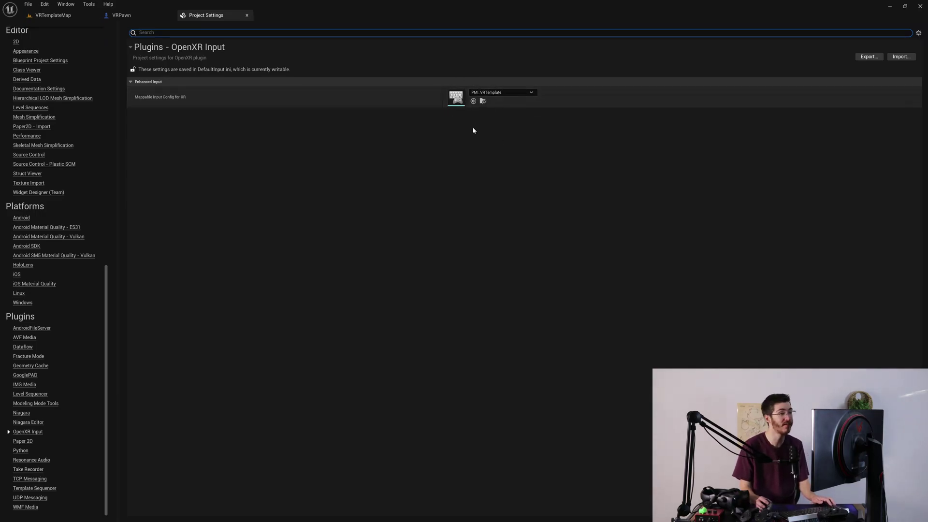
Step: Create a Player Mappable Input Config asset named OpenXRConfig in the Inputs folder
click(53, 15)
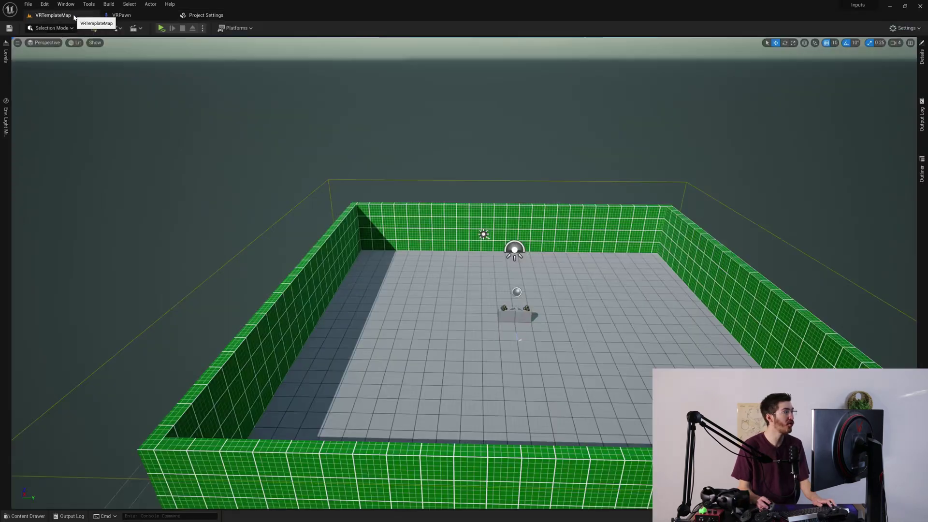
key(ctrl+space)
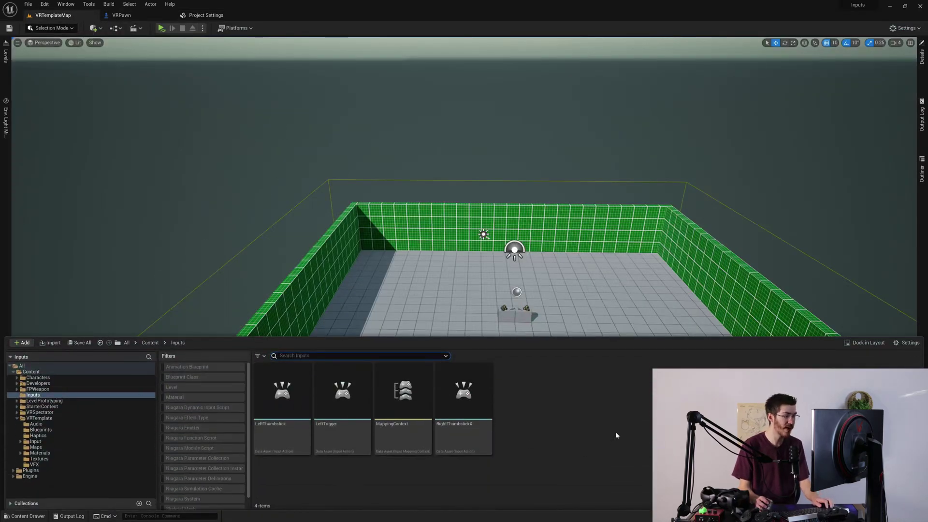
right_click(541, 401)
mouse_move(551, 368)
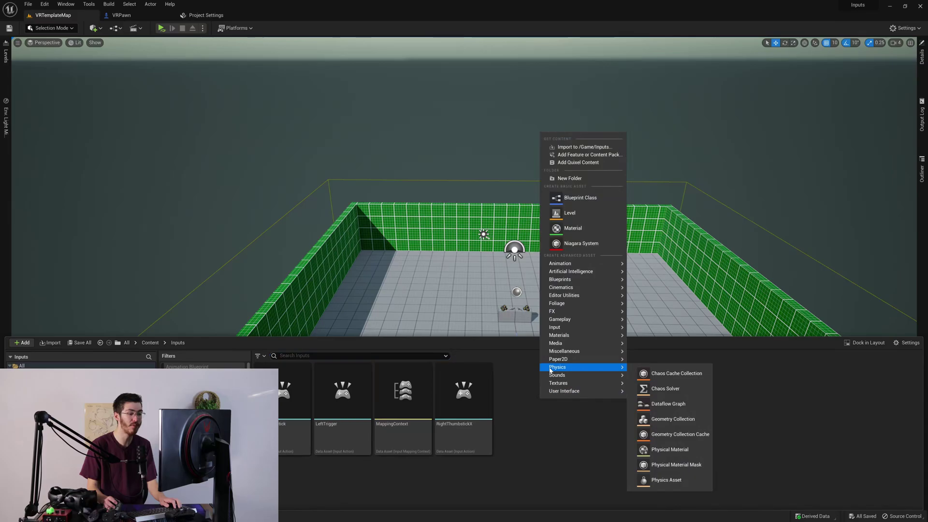
mouse_move(574, 330)
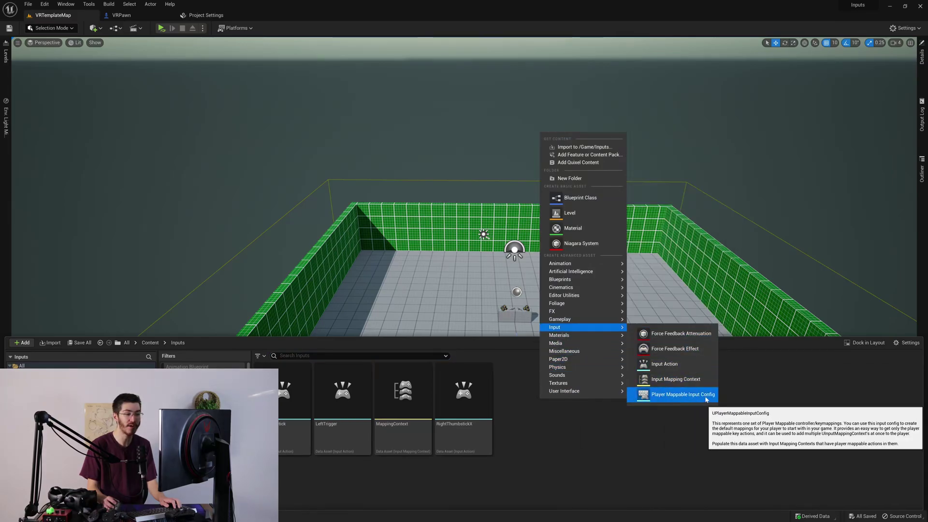
click(668, 394)
text(OpenXRConfig)
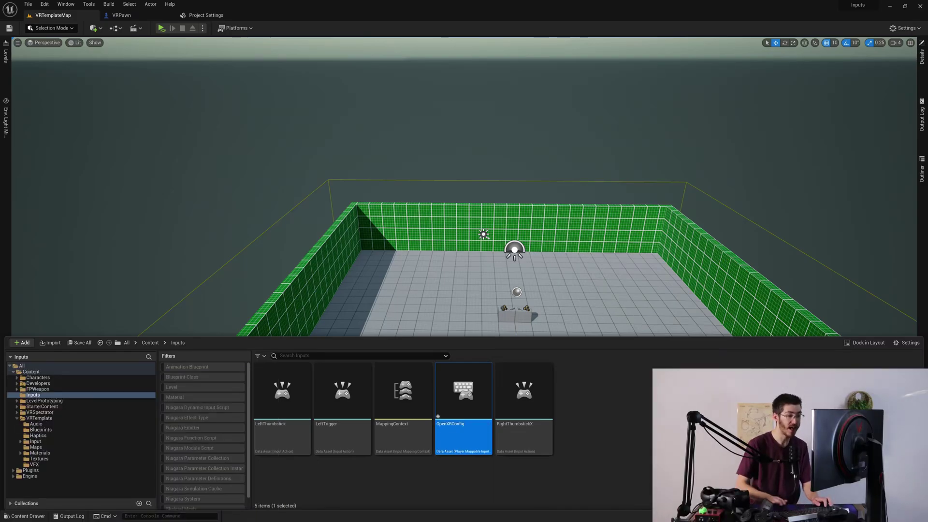
Step: Open the OpenXRConfig asset and set both its Config Name and Config Display Name to OpenXRConfig
double_click(484, 390)
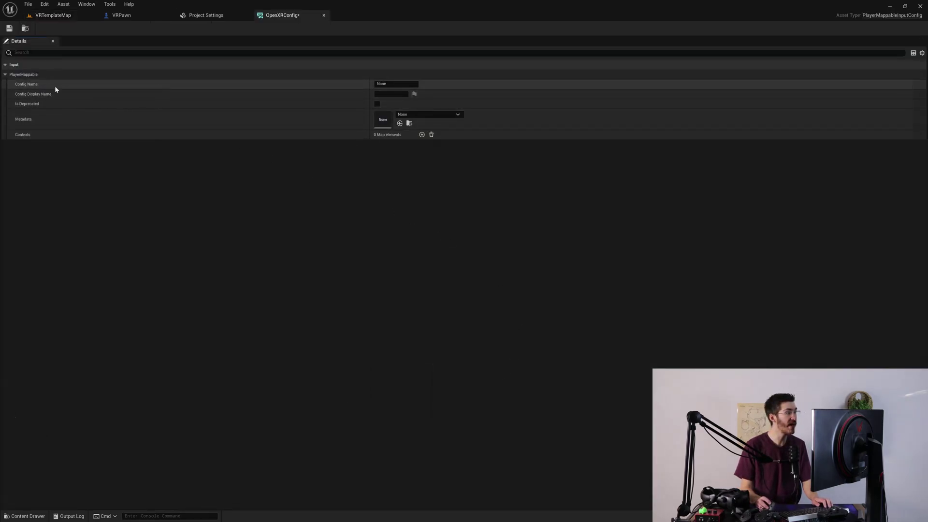
text(OpenXRConfig)
key(Return)
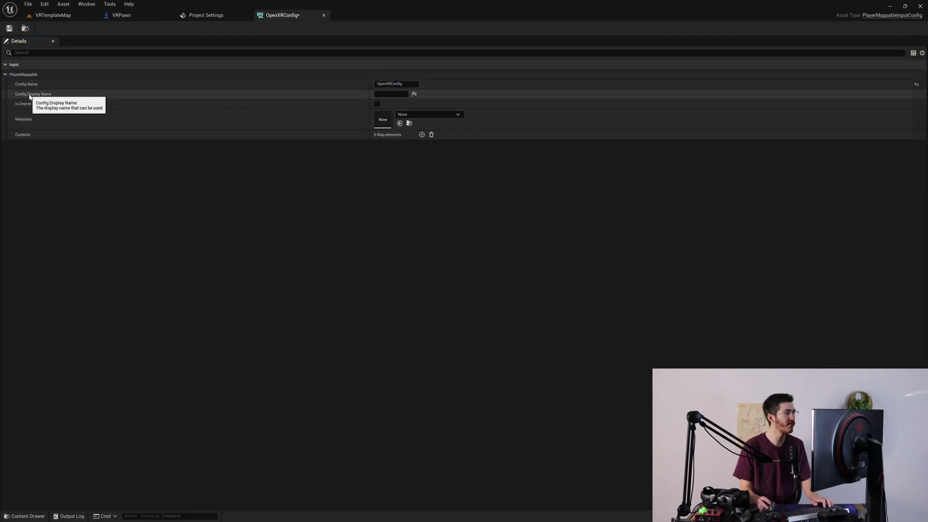
text(OpenXRConfig)
key(Return)
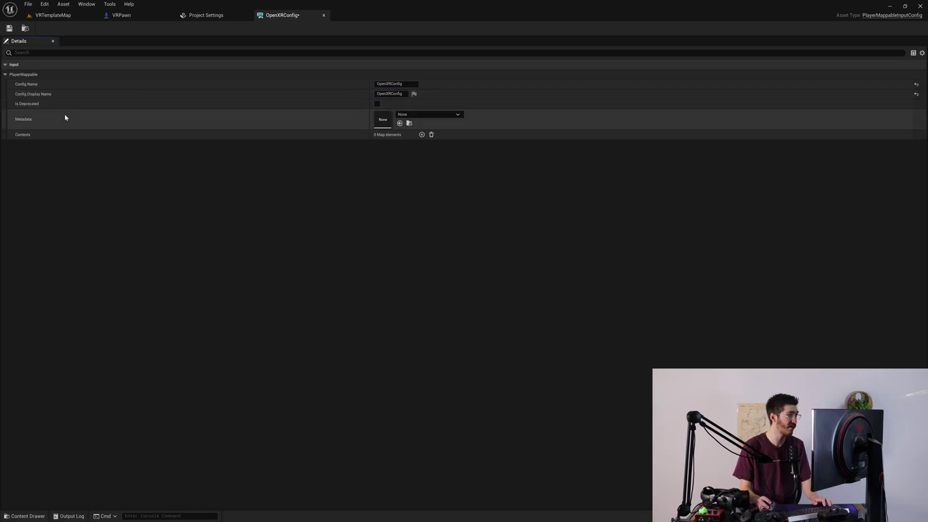
Step: Add one element to OpenXRConfig's Contexts, assign the MappingContext asset to it, and save the config
click(423, 135)
key(ctrl+space)
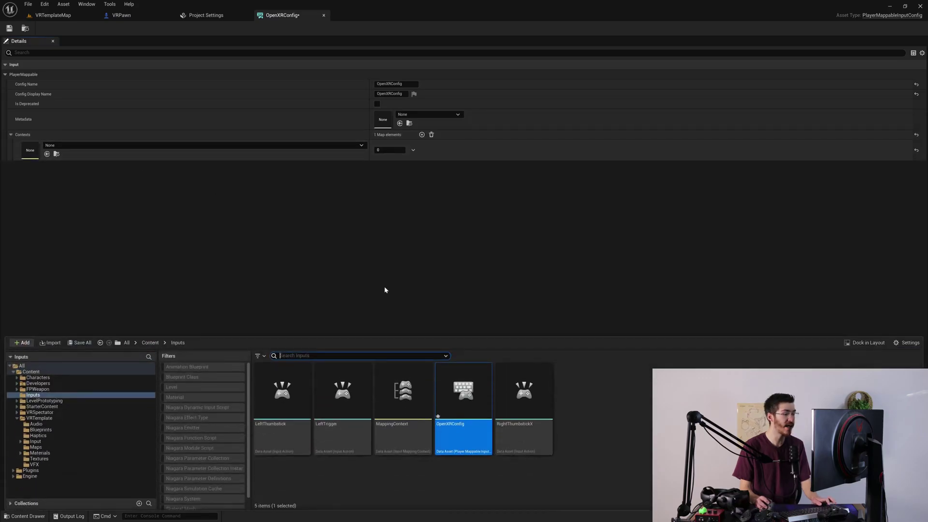
drag(402, 392, 258, 244)
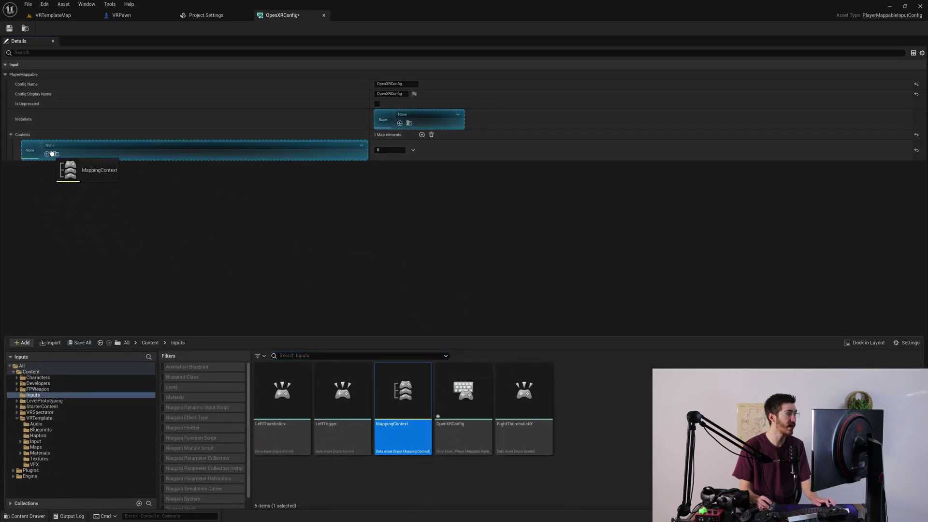
drag(51, 153, 53, 153)
click(338, 143)
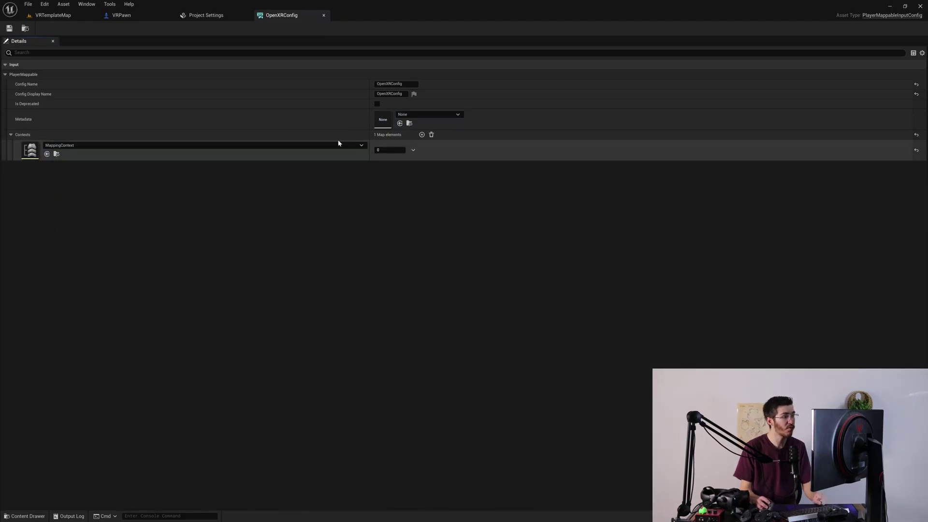
Step: Close the config asset and set the OpenXR Input plugin's Mappable Input Config for XR to OpenXRConfig
click(324, 16)
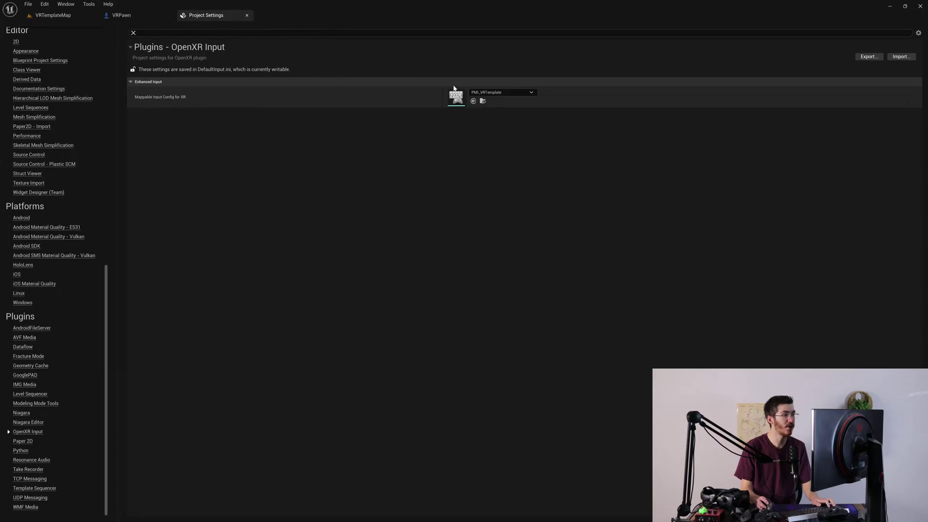
click(500, 92)
click(543, 181)
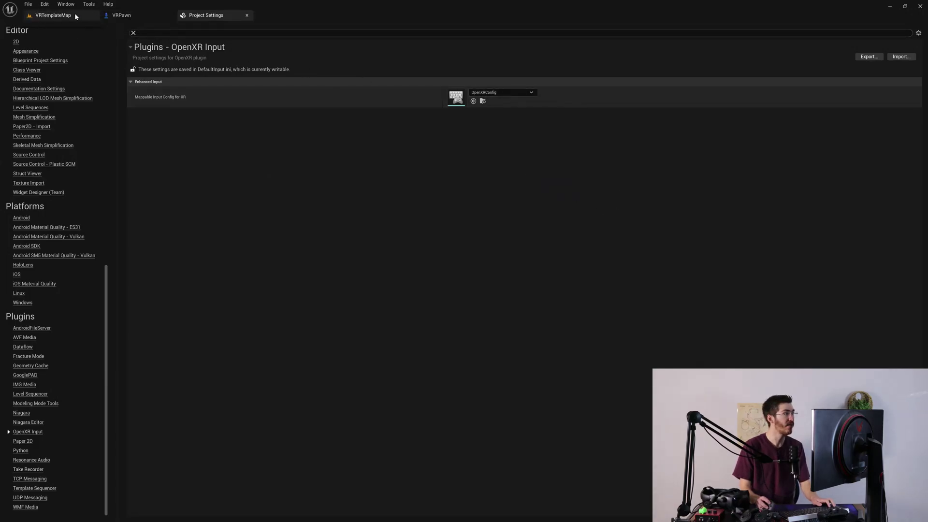
Step: Return to the VRPawn blueprint and play the level to test the left trigger event with the OpenXRConfig setting
click(136, 17)
click(345, 28)
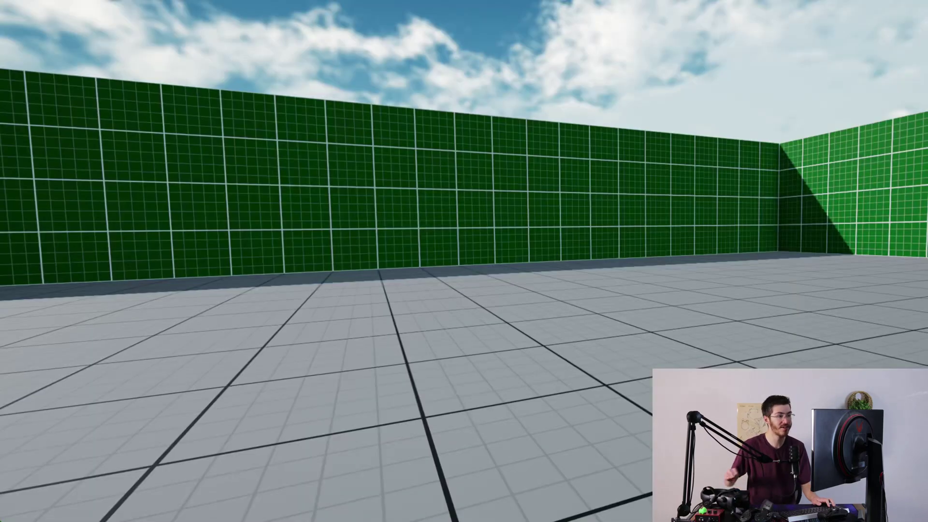
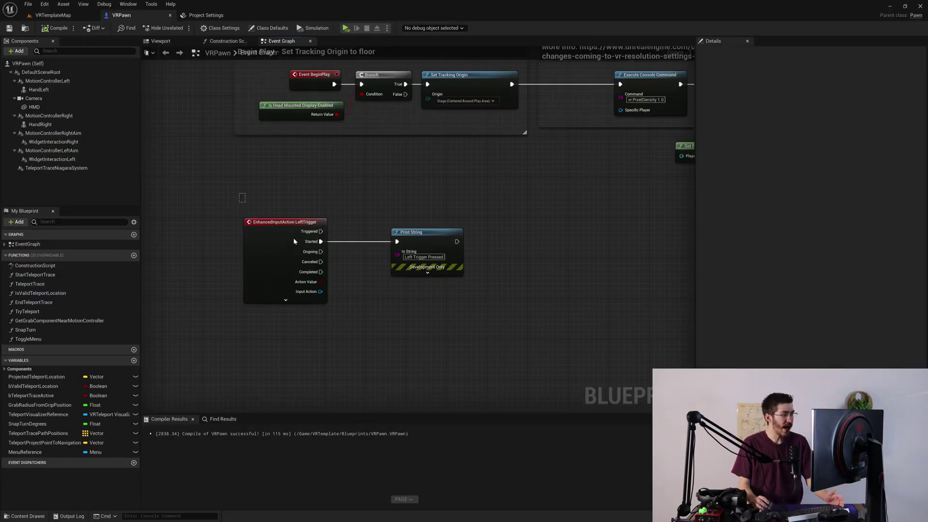
drag(243, 195, 346, 296)
click(364, 317)
right_drag(364, 317, 406, 209)
right_click(297, 239)
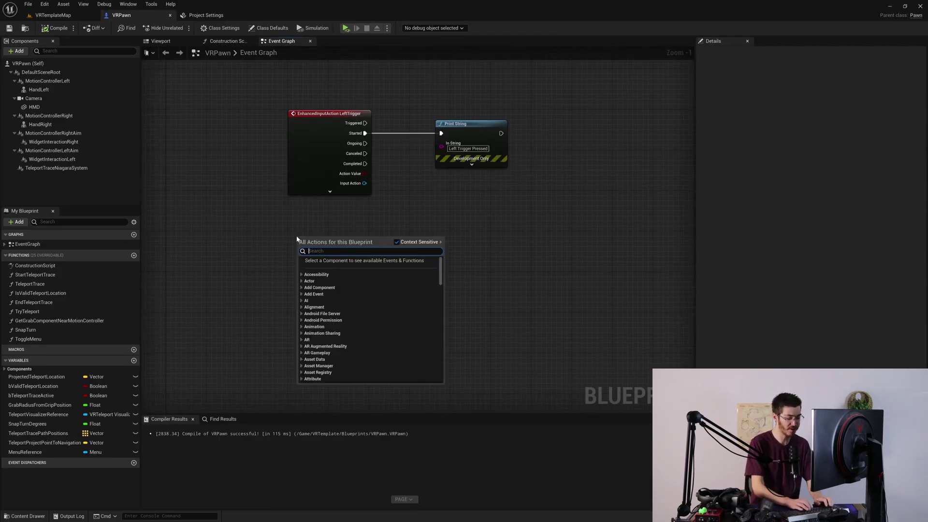
text(Left Thumbstick)
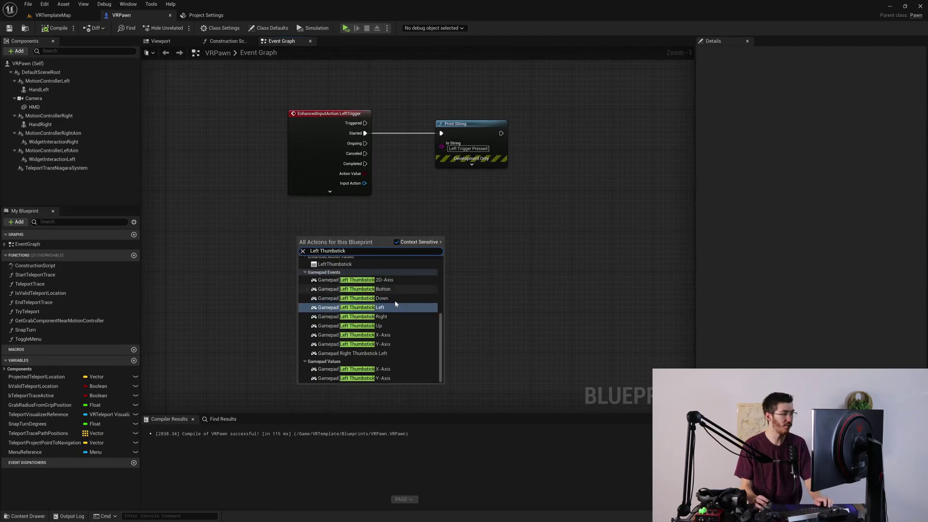
scroll(393, 301, up, 3)
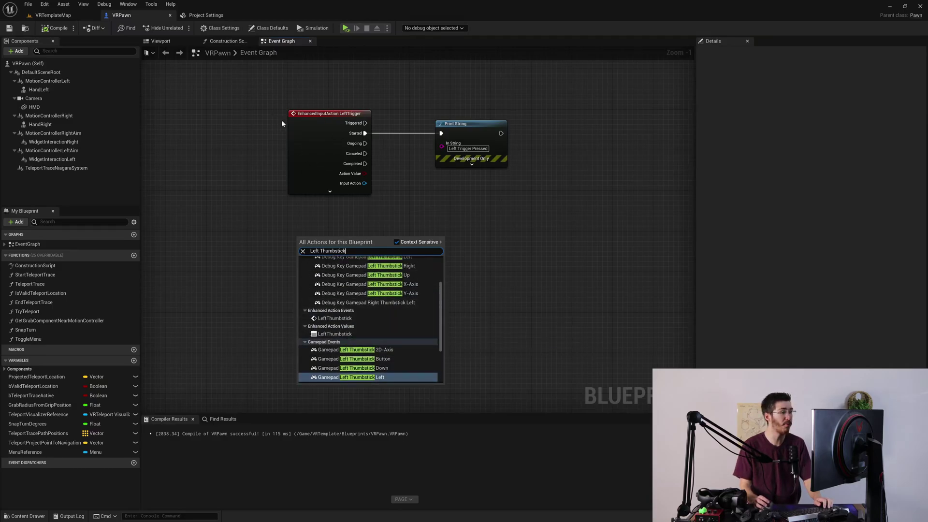
click(333, 333)
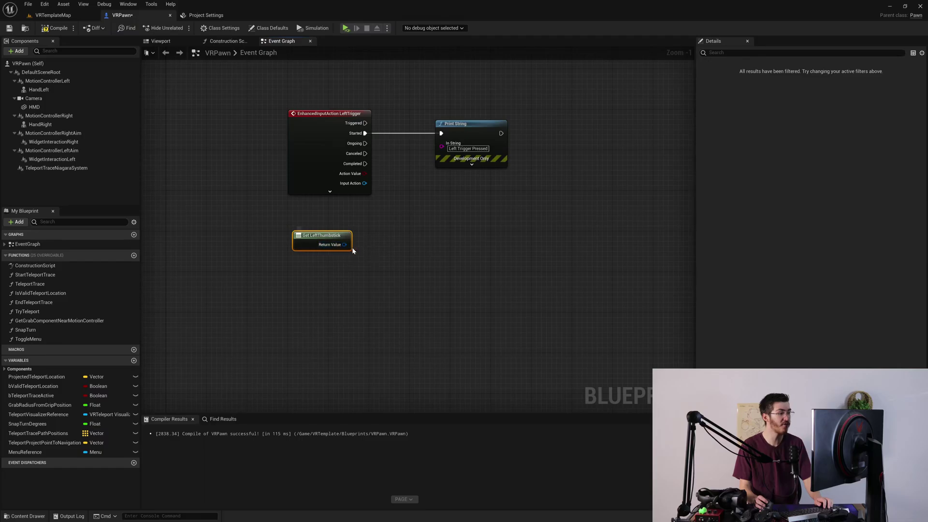
drag(301, 272, 395, 209)
key(Delete)
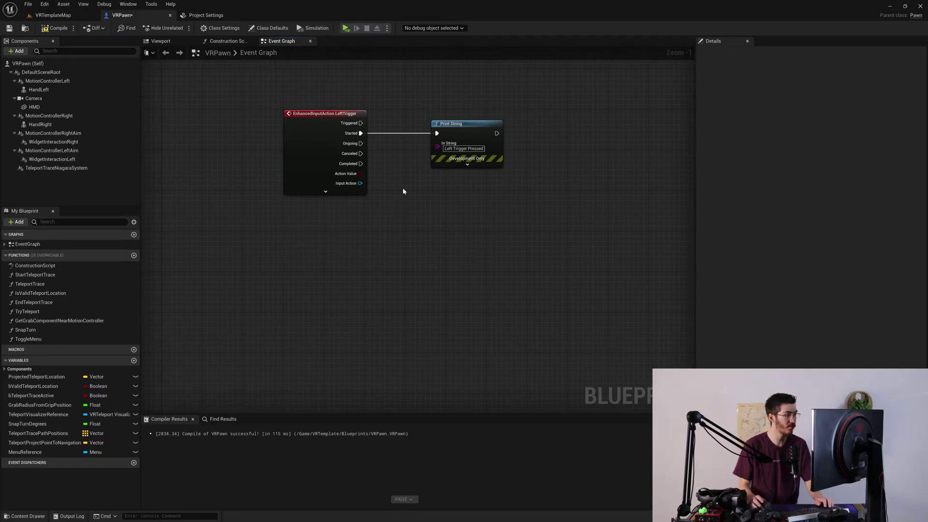
Step: Add the LeftThumbstick Enhanced Input action event to the event graph and place it directly below the LeftTrigger event
right_click(402, 260)
text(lef)
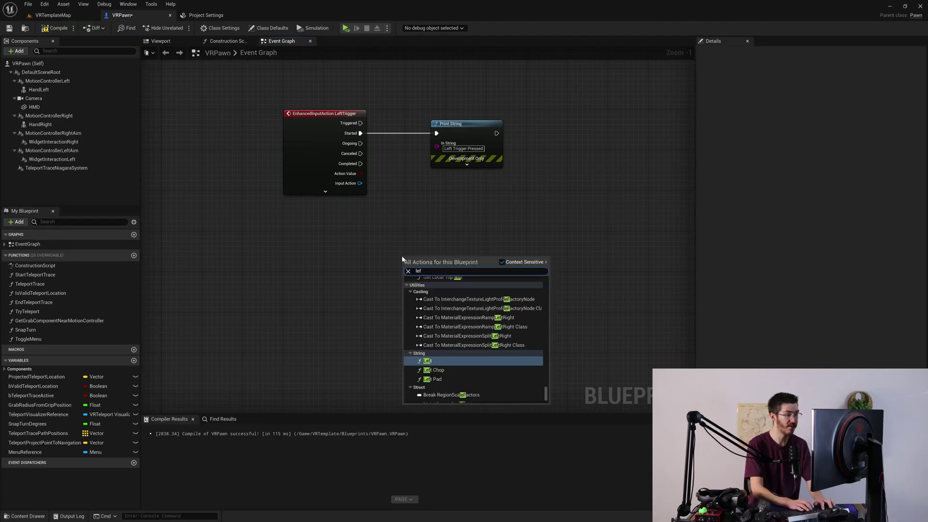
text(t thumbstickj)
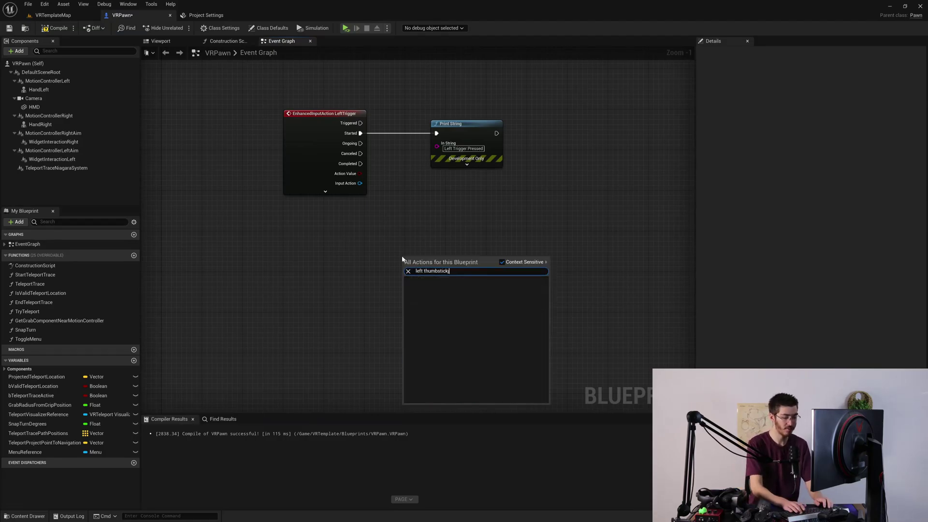
key(BackSpace)
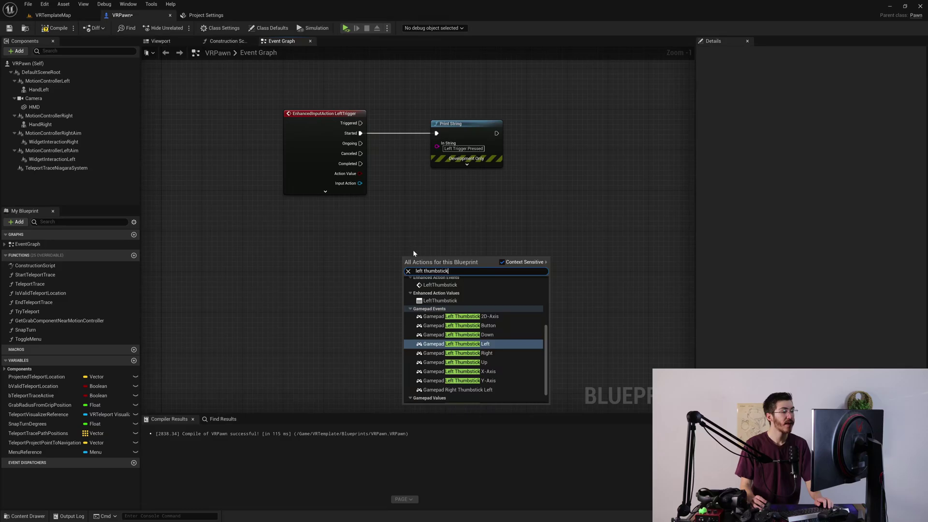
scroll(435, 318, up, 2)
click(441, 321)
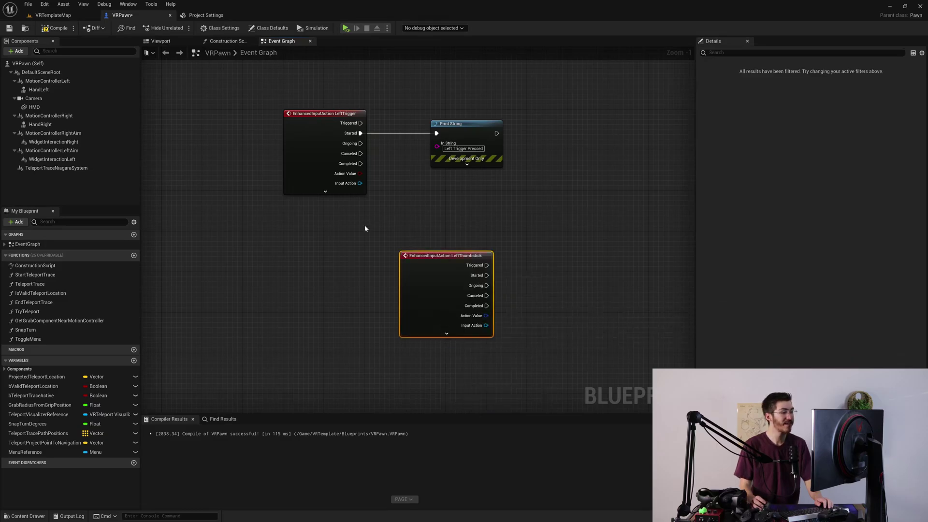
drag(426, 259, 309, 240)
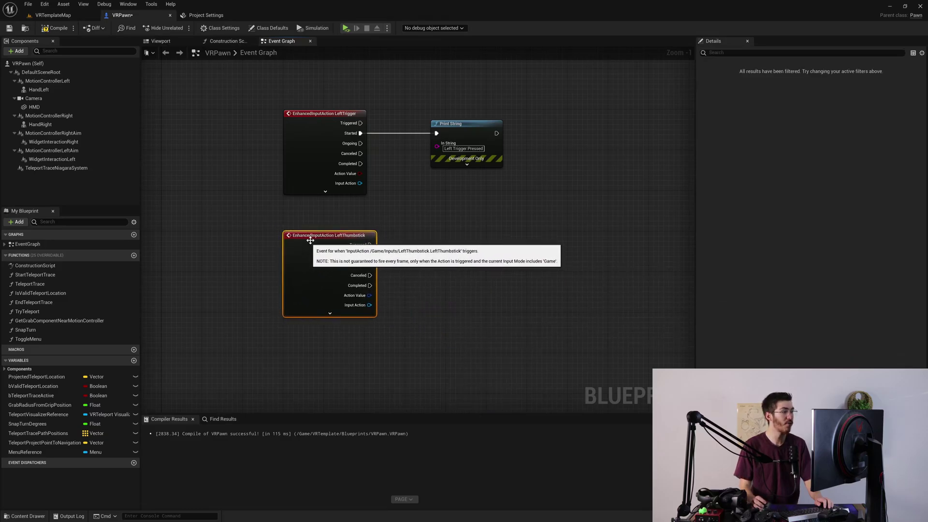
click(315, 113)
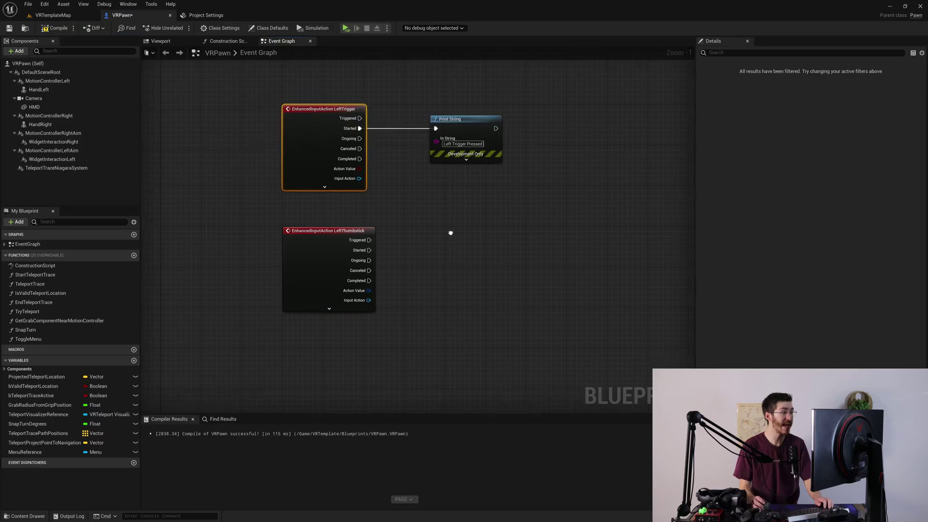
Step: Add the RightThumbstickX Enhanced Input action event below the LeftThumbstick event
right_drag(436, 192, 382, 255)
right_click(312, 260)
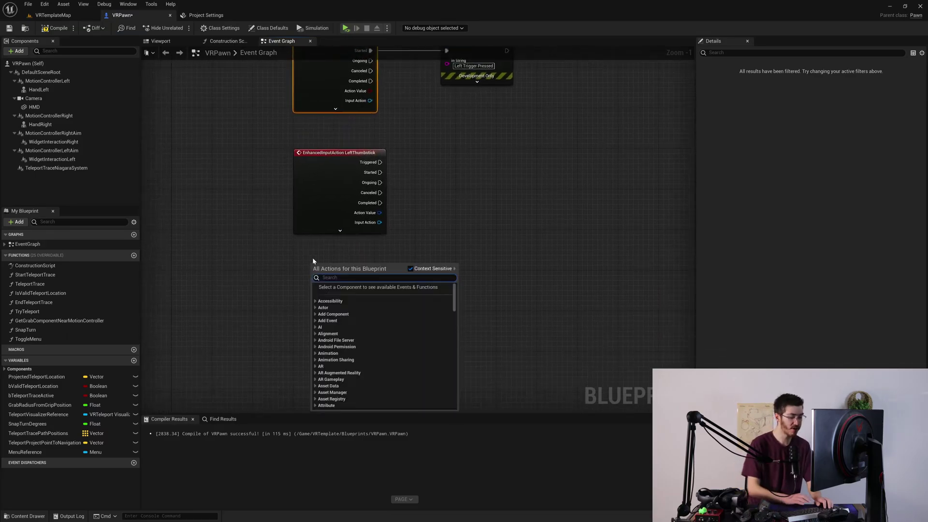
text(rightthumb)
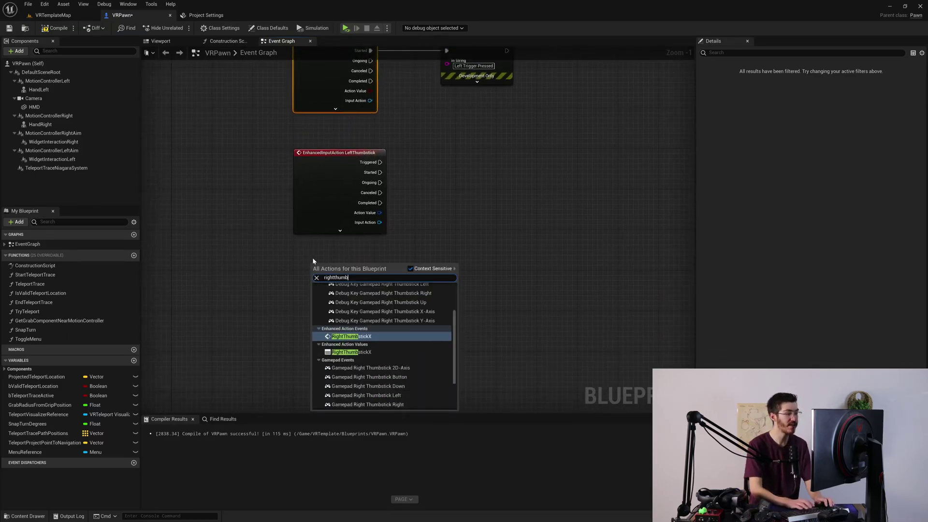
key(Return)
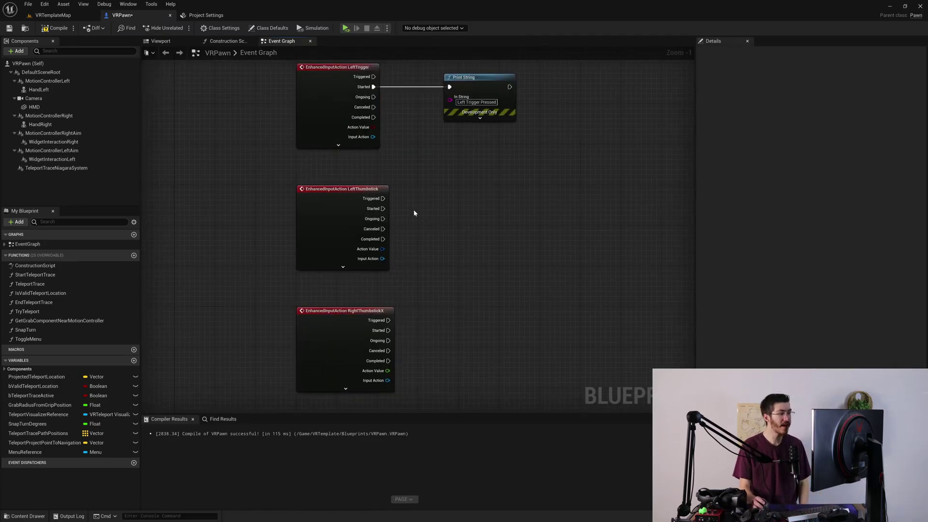
Step: Examine the execution outputs and Action Value types of the LeftTrigger, LeftThumbstick and RightThumbstickX events
right_drag(450, 144, 462, 151)
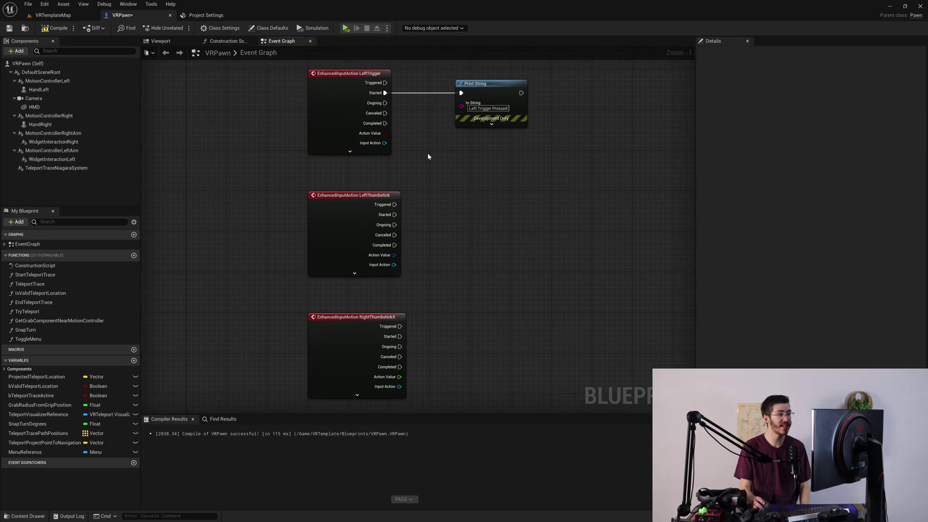
right_drag(433, 158, 449, 147)
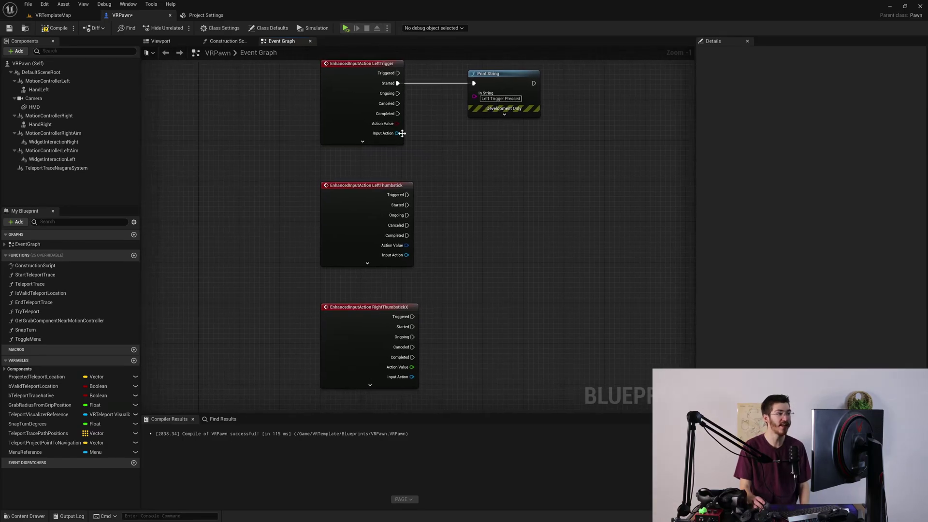
right_drag(489, 193, 493, 183)
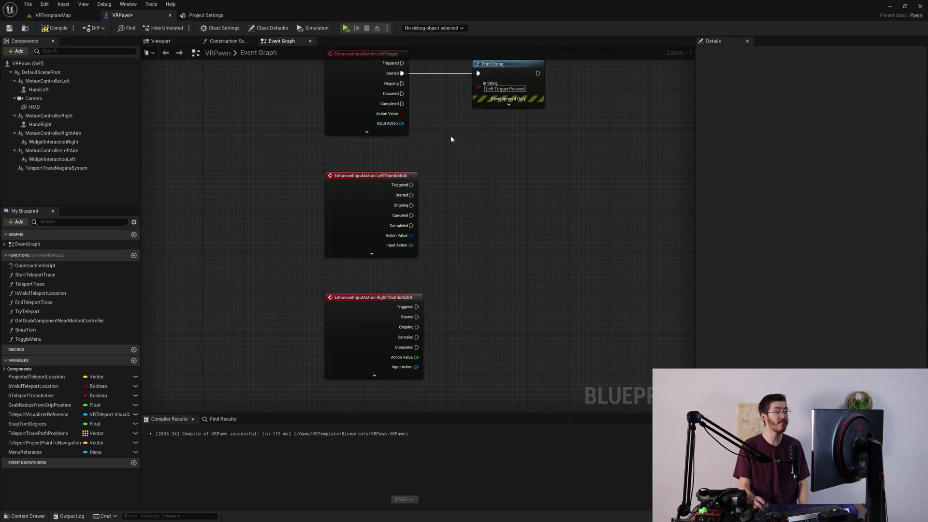
right_drag(360, 98, 365, 116)
click(365, 116)
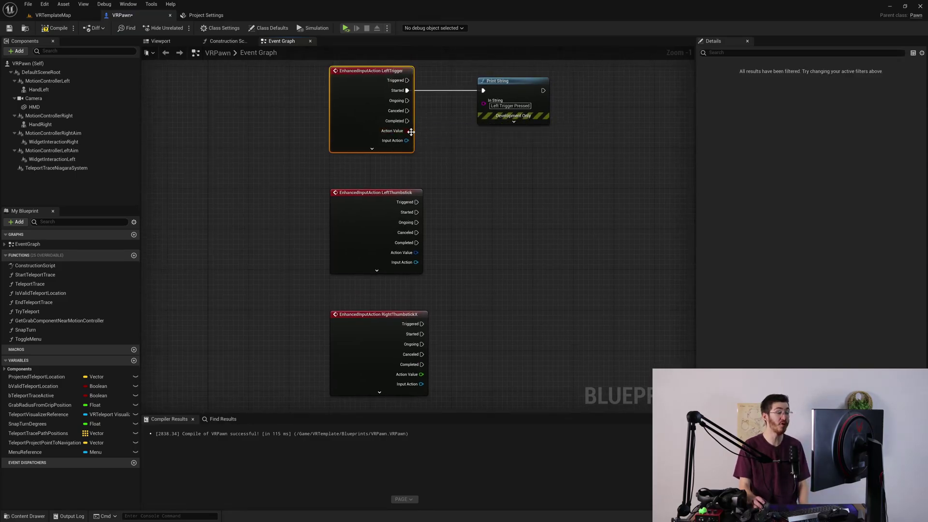
right_drag(411, 164, 414, 136)
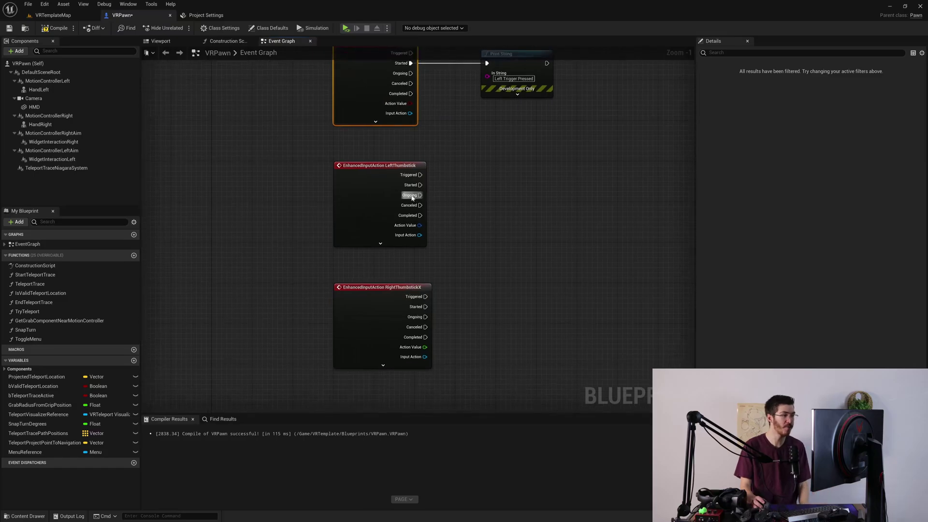
click(419, 216)
right_drag(440, 217, 429, 209)
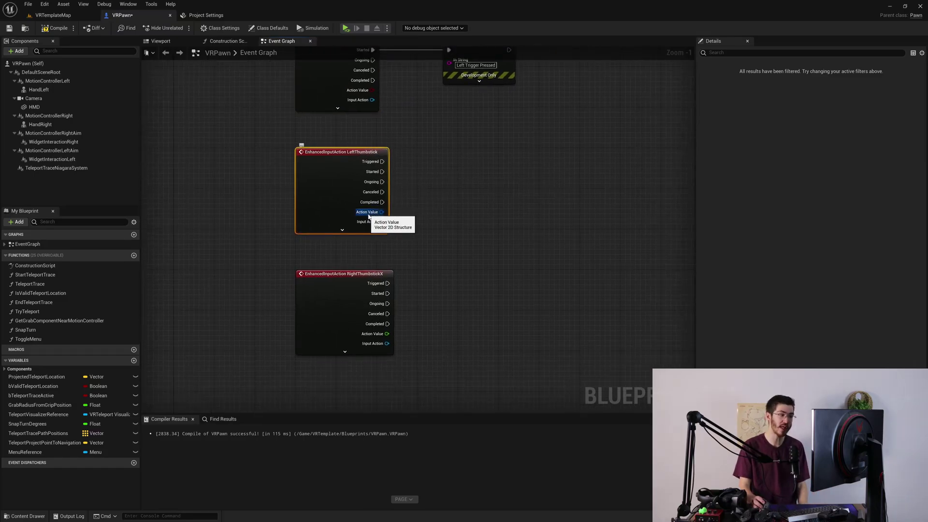
right_drag(498, 243, 517, 216)
click(319, 268)
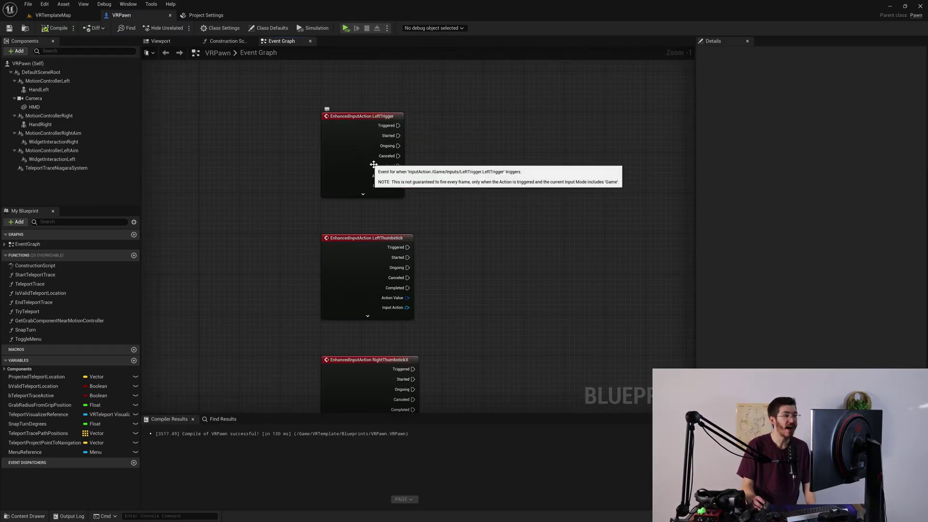
right_drag(482, 196, 499, 131)
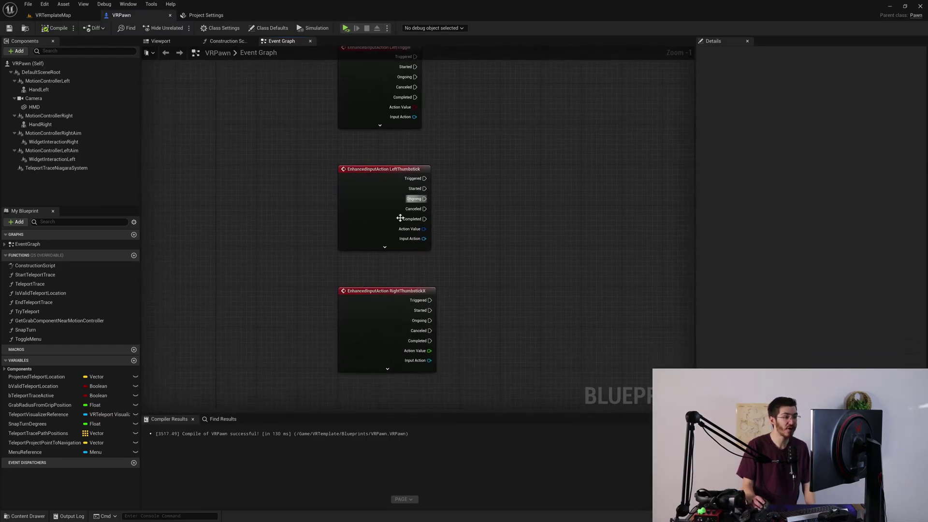
right_drag(450, 211, 453, 268)
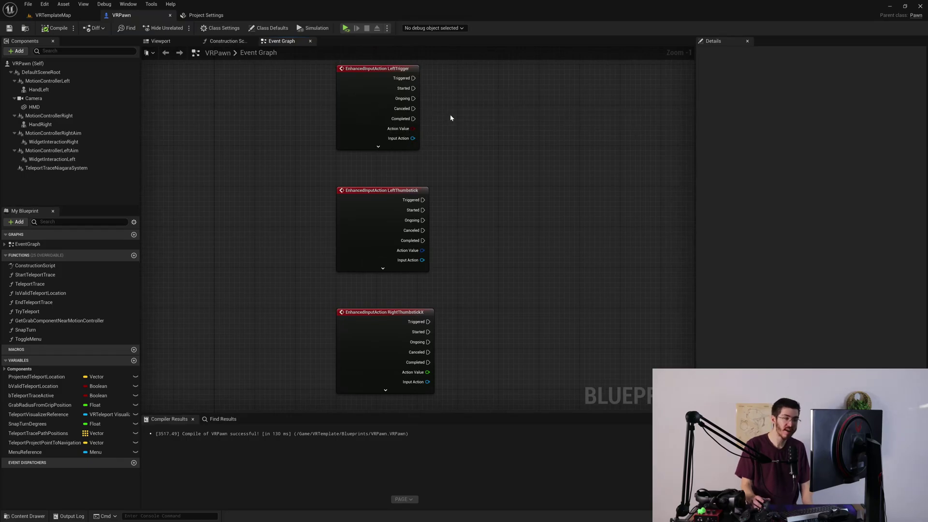
right_drag(443, 123, 441, 126)
right_click(441, 127)
click(377, 85)
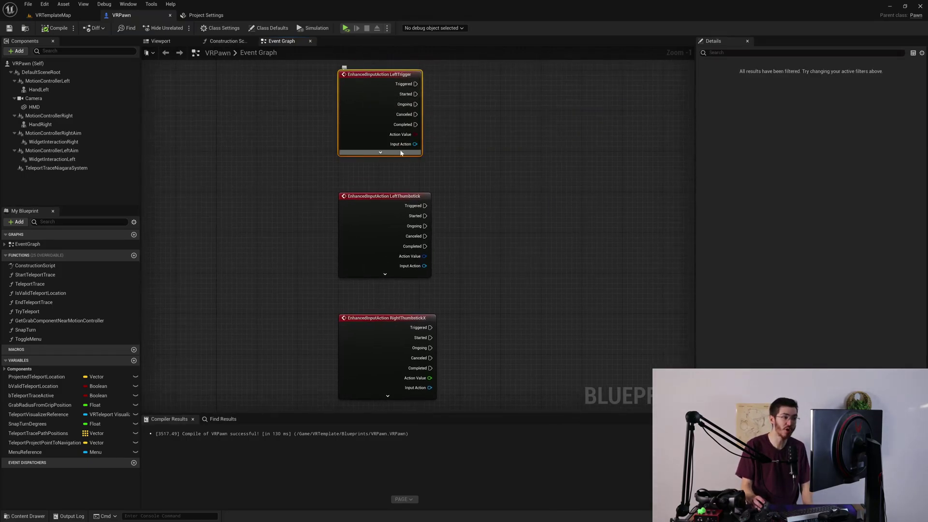
right_drag(455, 174, 452, 146)
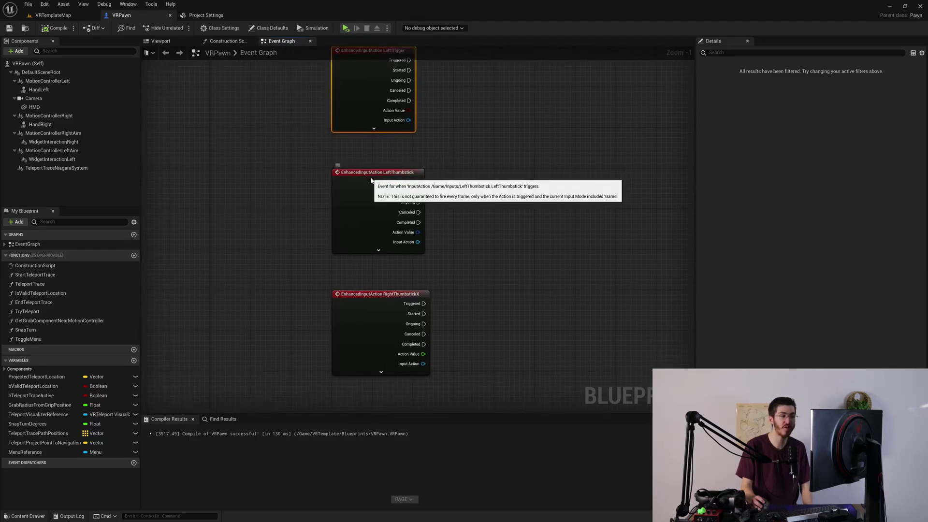
click(395, 171)
click(357, 295)
right_drag(400, 59, 392, 127)
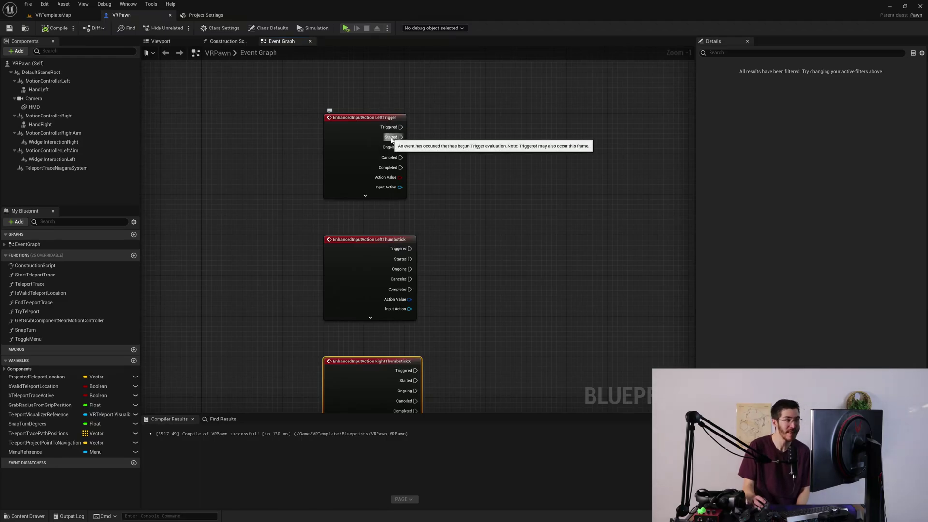
click(354, 139)
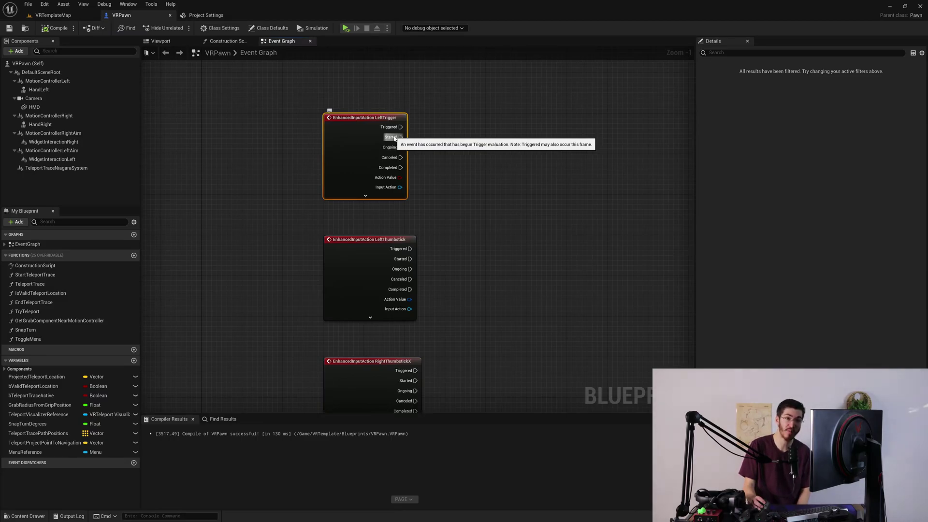
right_drag(406, 150, 356, 226)
click(356, 226)
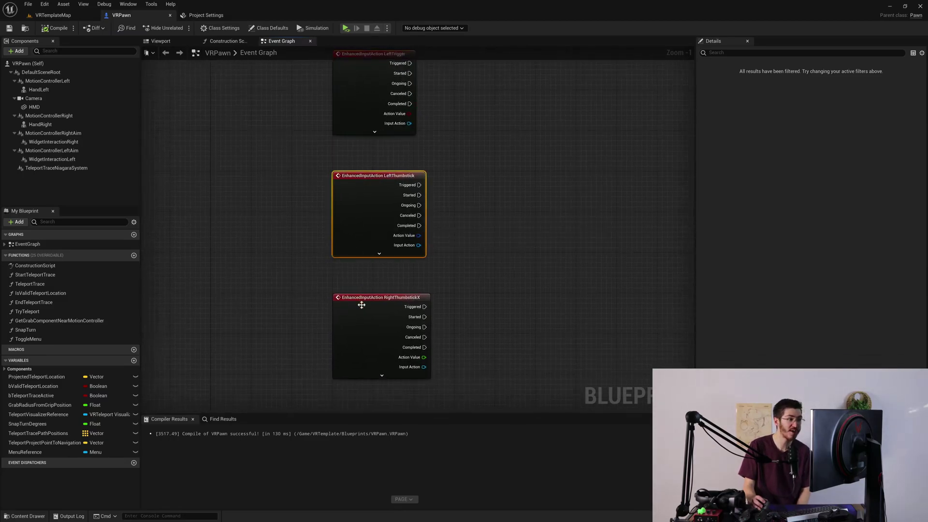
click(361, 305)
click(373, 238)
click(362, 317)
click(362, 254)
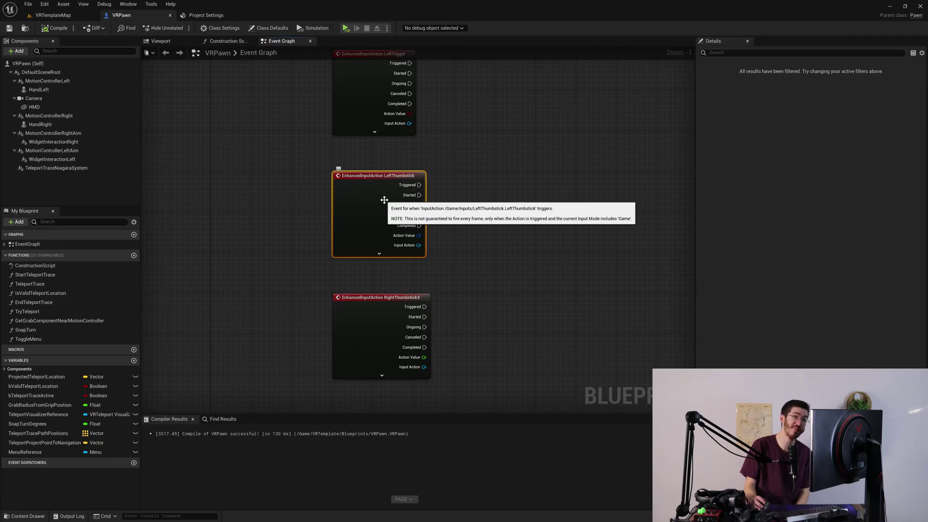
right_drag(492, 204, 492, 209)
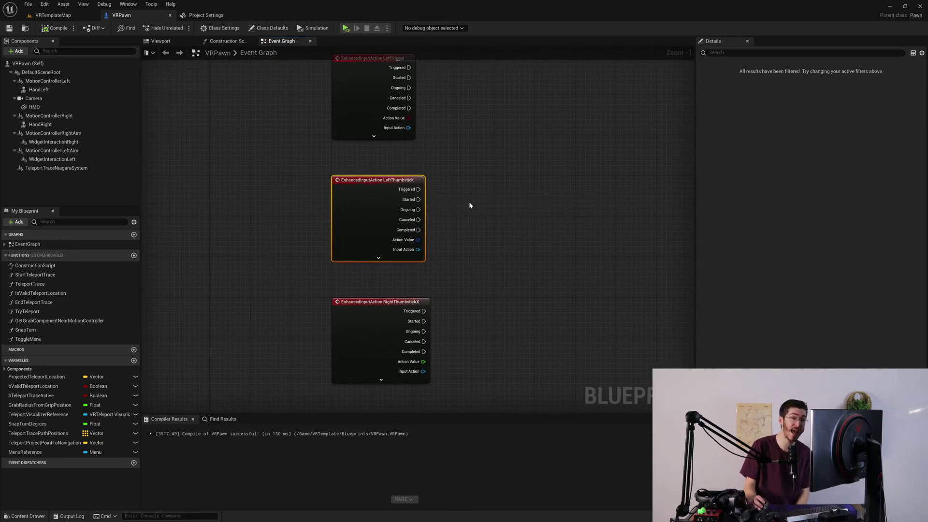
right_drag(467, 206, 487, 257)
click(417, 162)
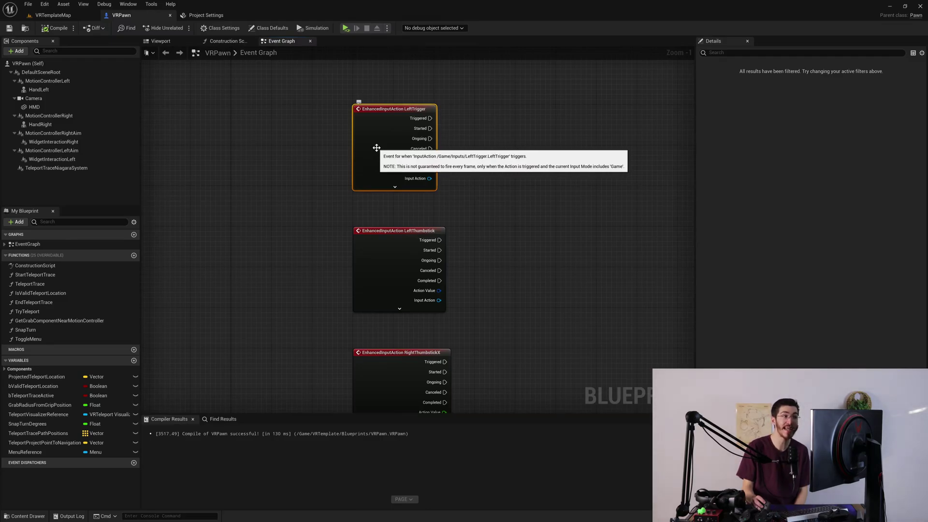
right_drag(492, 204, 501, 176)
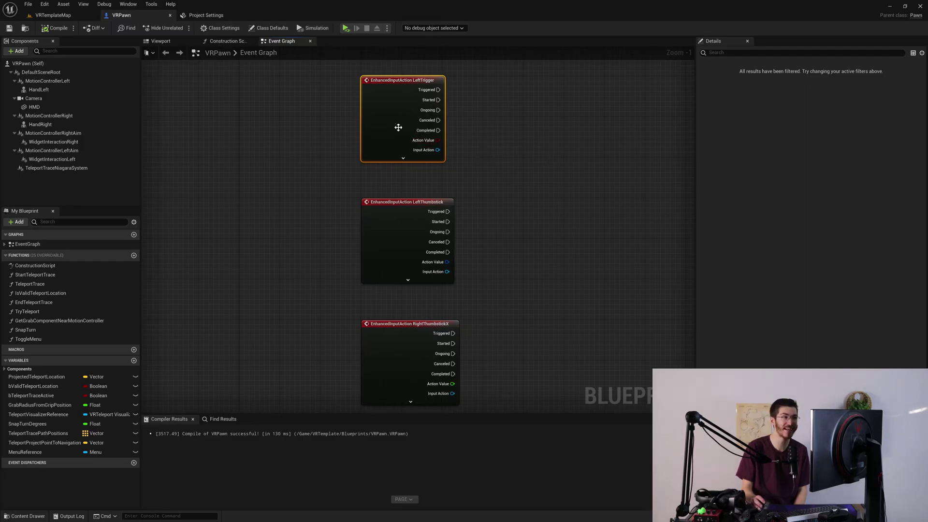
right_drag(520, 159, 522, 140)
click(406, 199)
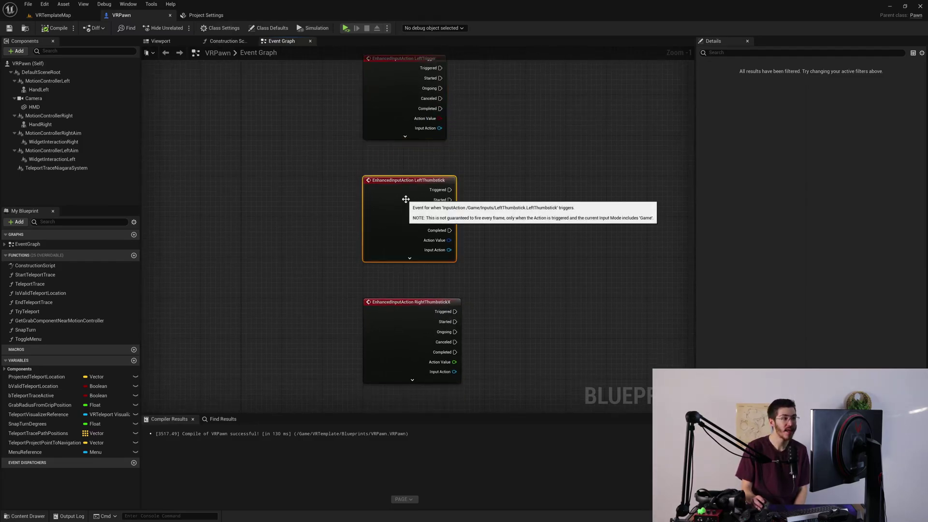
click(389, 310)
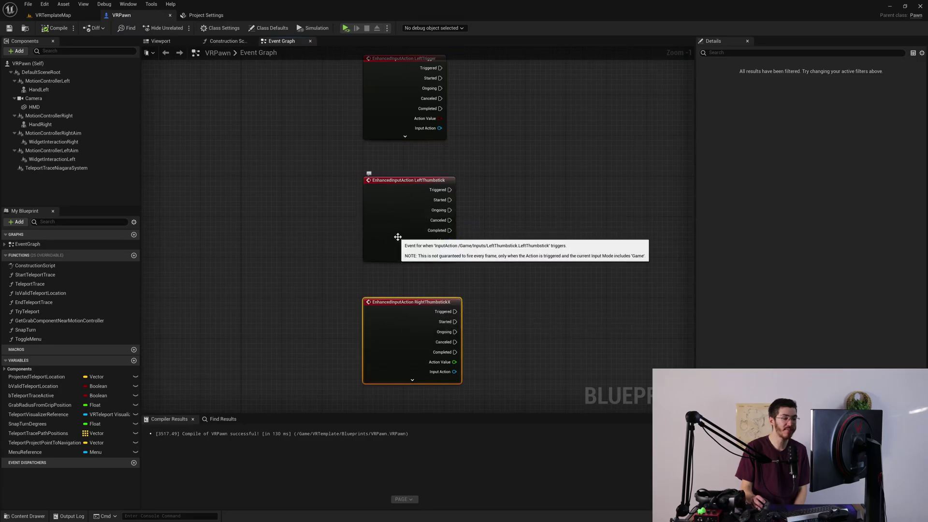
click(397, 236)
click(404, 306)
click(434, 248)
right_drag(489, 233, 465, 227)
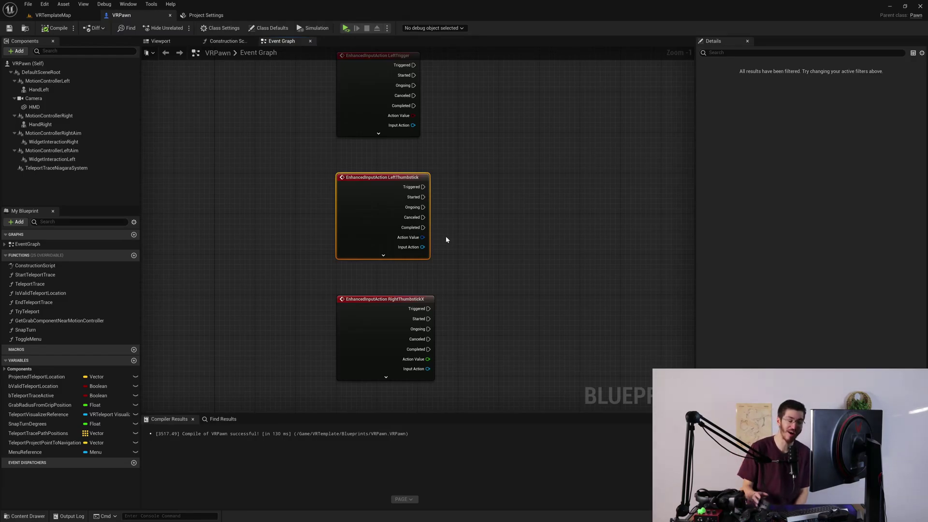
Step: Compare the LeftTrigger, LeftThumbstick and RightThumbstickX events, reading the descriptions of the LeftTrigger's Completed and Triggered outputs
key(Home)
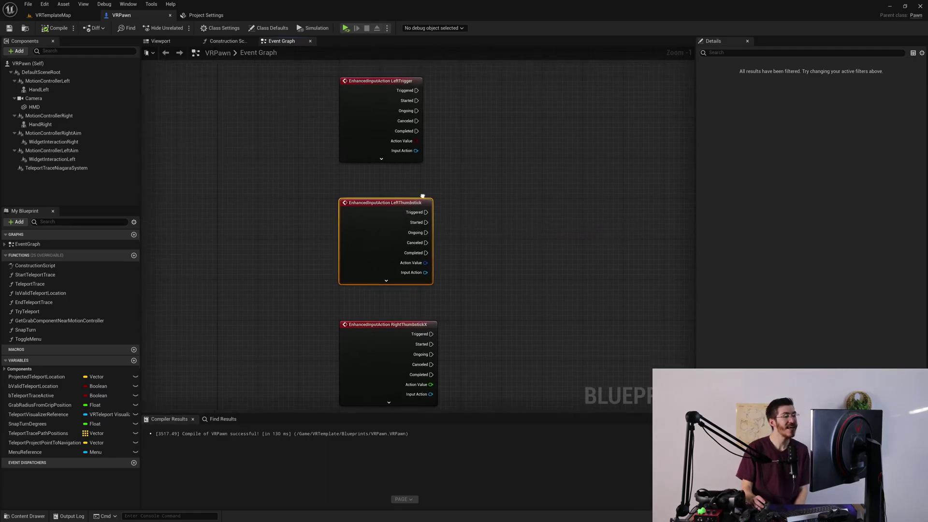
click(371, 130)
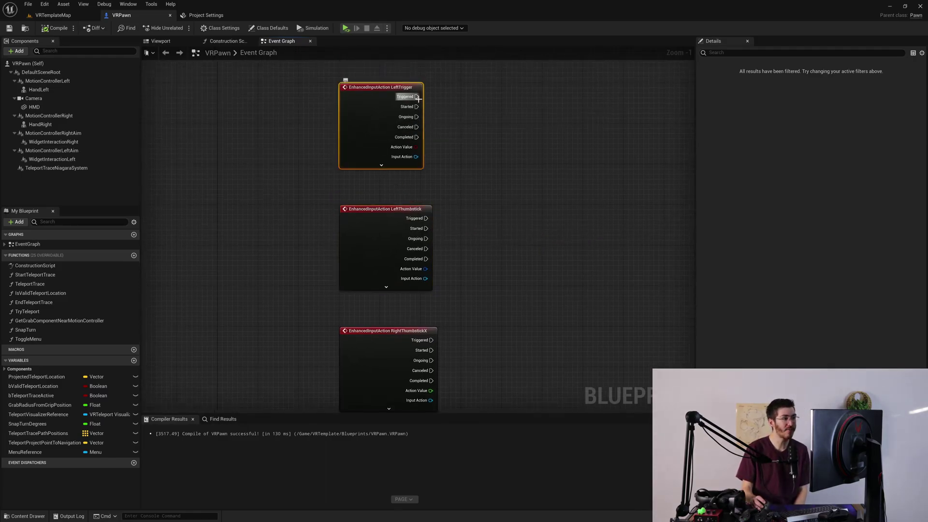
right_drag(388, 216, 410, 180)
click(410, 181)
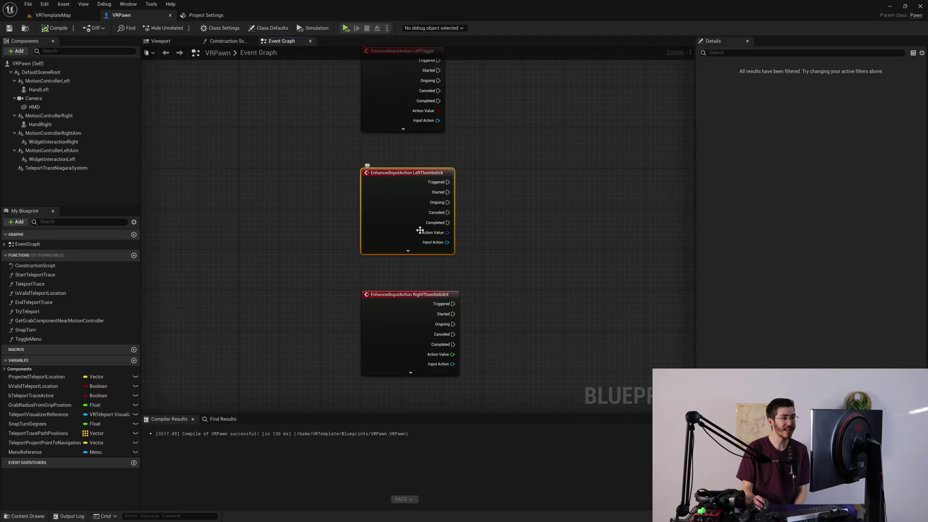
click(416, 303)
key(Home)
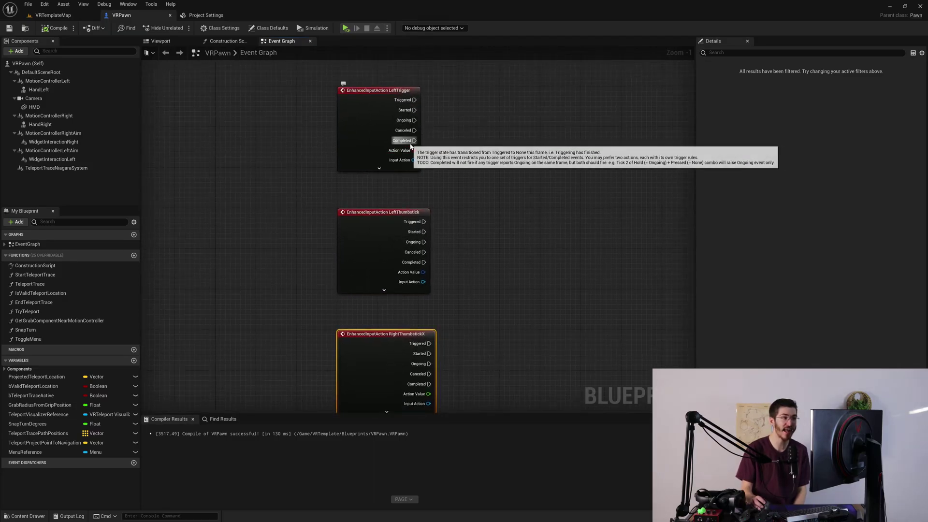
right_drag(445, 148, 450, 158)
click(389, 131)
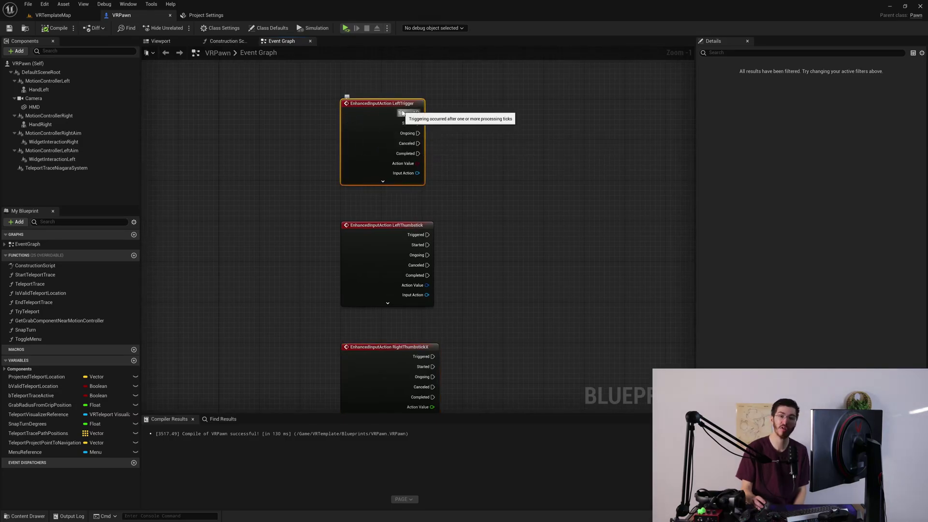
right_drag(445, 181, 456, 138)
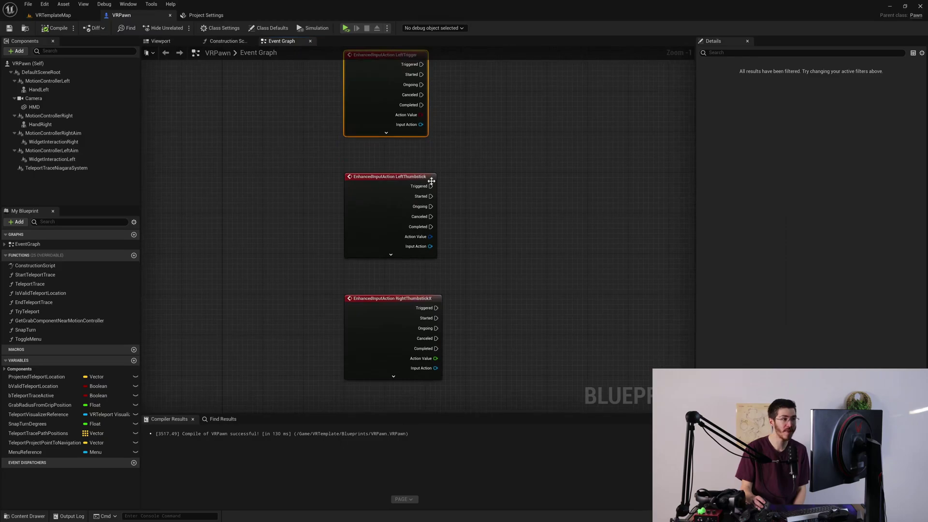
click(394, 200)
click(384, 311)
click(377, 220)
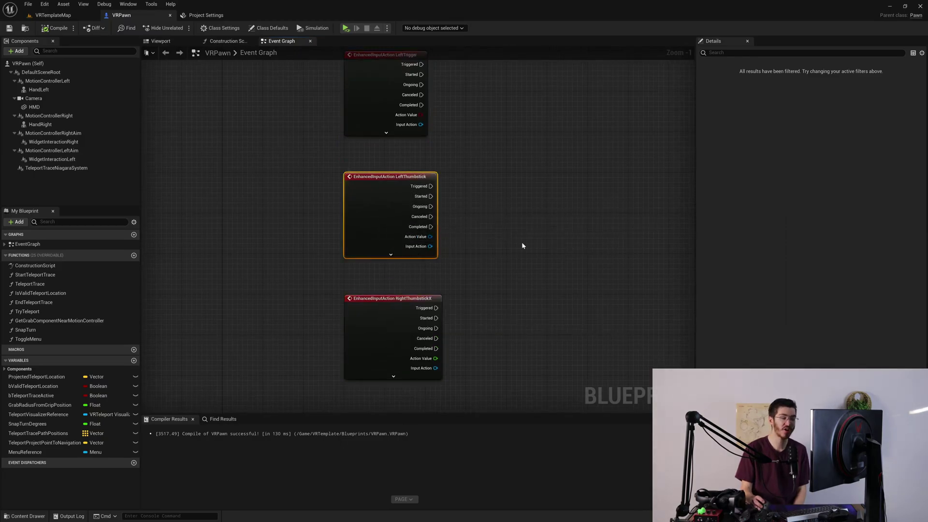
Step: Examine the LeftTrigger event's description and its Canceled output
right_drag(521, 242, 507, 231)
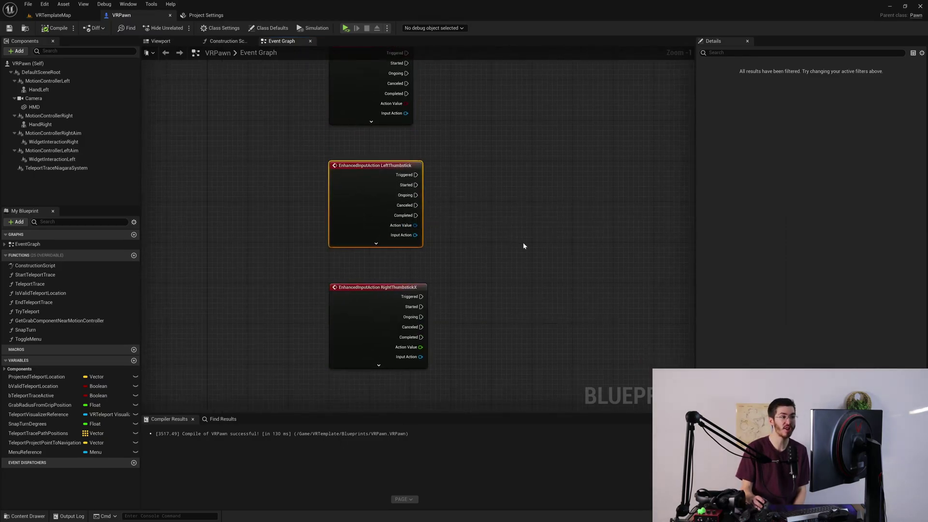
right_drag(520, 250, 526, 267)
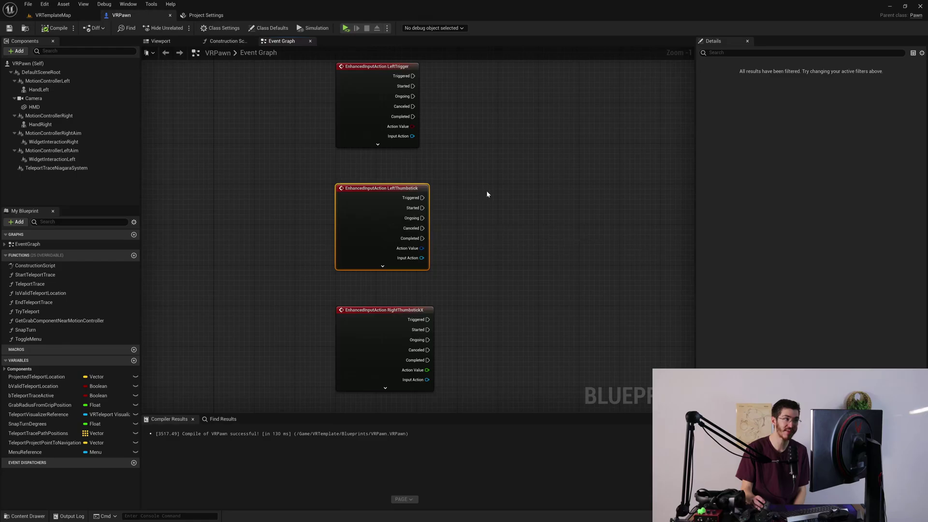
right_drag(487, 194, 499, 232)
click(390, 127)
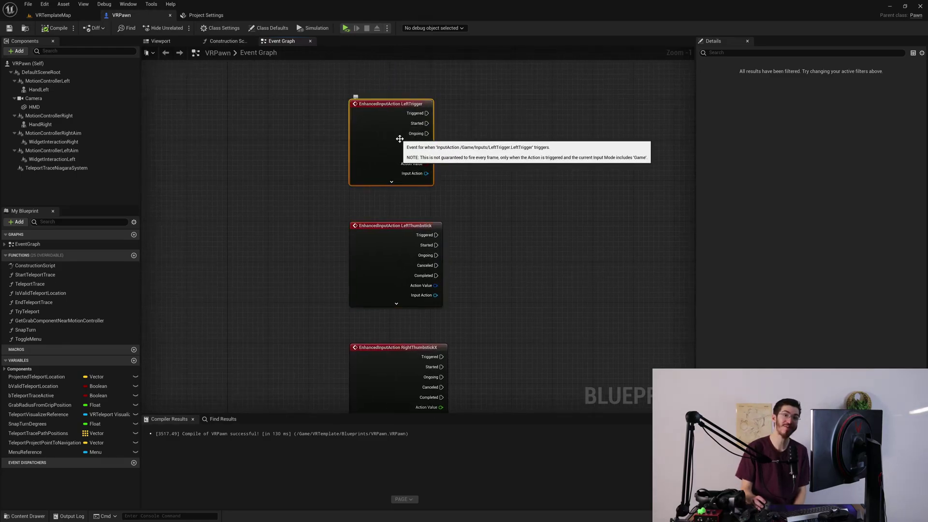
right_drag(399, 138, 418, 157)
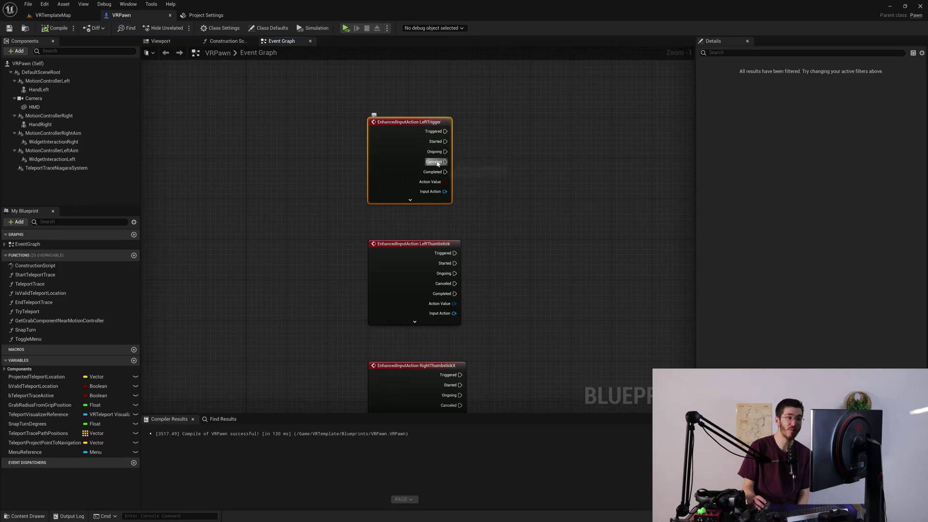
right_drag(484, 175, 510, 137)
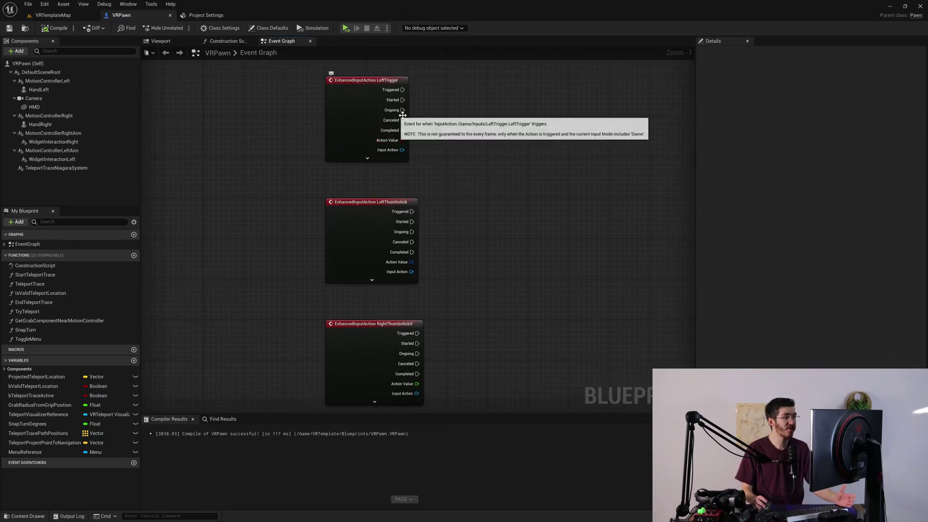
Step: Compare the LeftThumbstick and RightThumbstickX events, checking the LeftThumbstick's Action Value output
right_drag(460, 130, 460, 109)
click(351, 212)
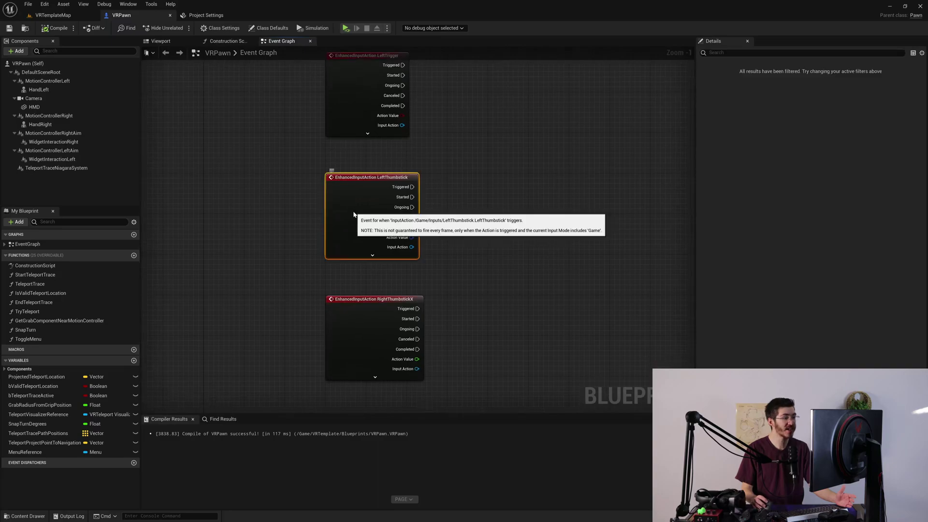
right_drag(381, 325, 378, 275)
right_drag(483, 255, 472, 250)
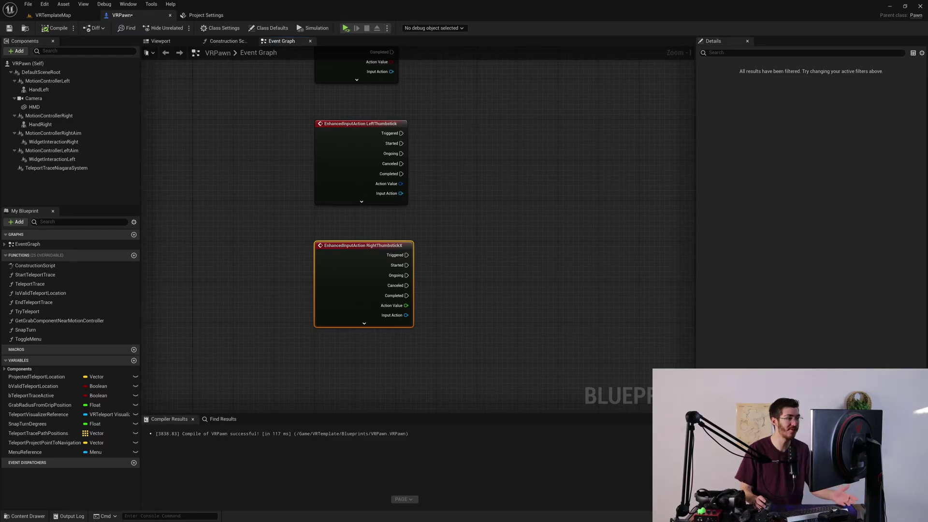
right_drag(472, 129, 463, 134)
click(341, 155)
click(360, 261)
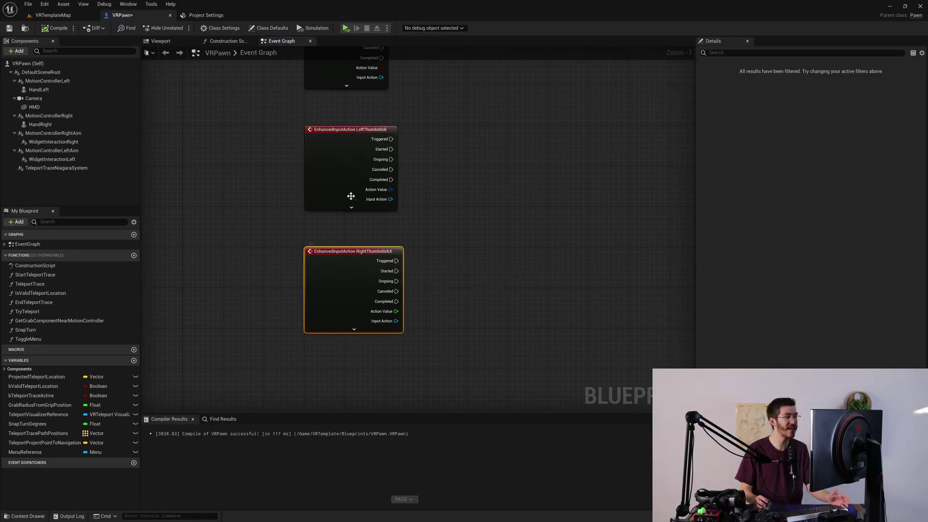
click(389, 193)
right_drag(507, 191, 491, 199)
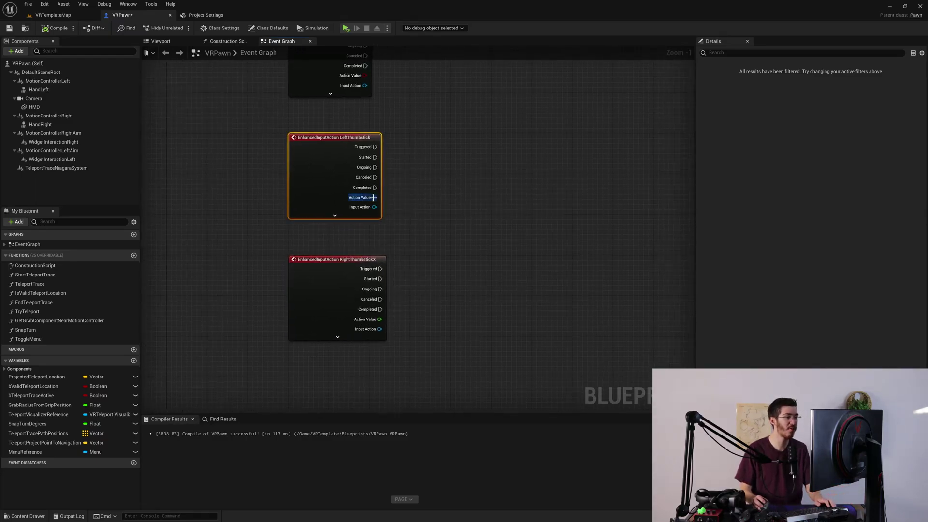
right_drag(417, 196, 406, 203)
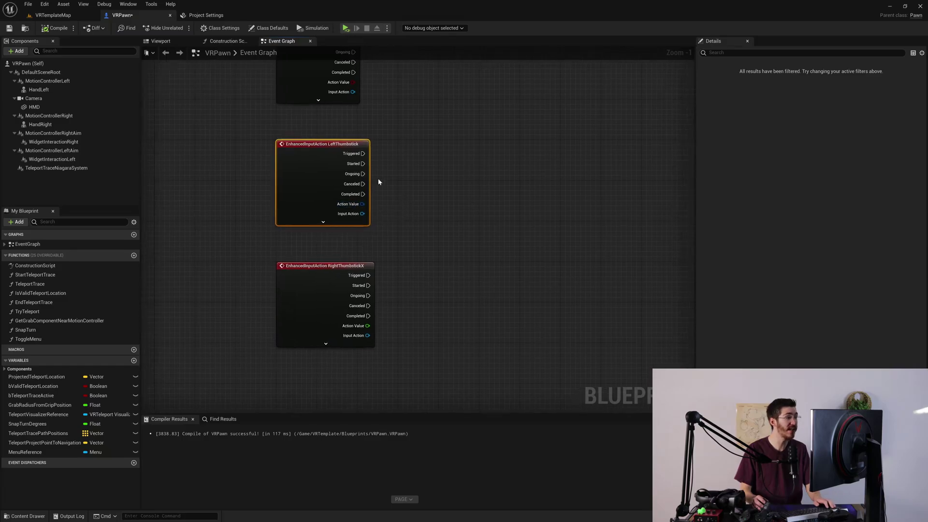
Step: Add a Print String node to the LeftThumbstick event's Triggered output and align it with the event
drag(363, 154, 363, 157)
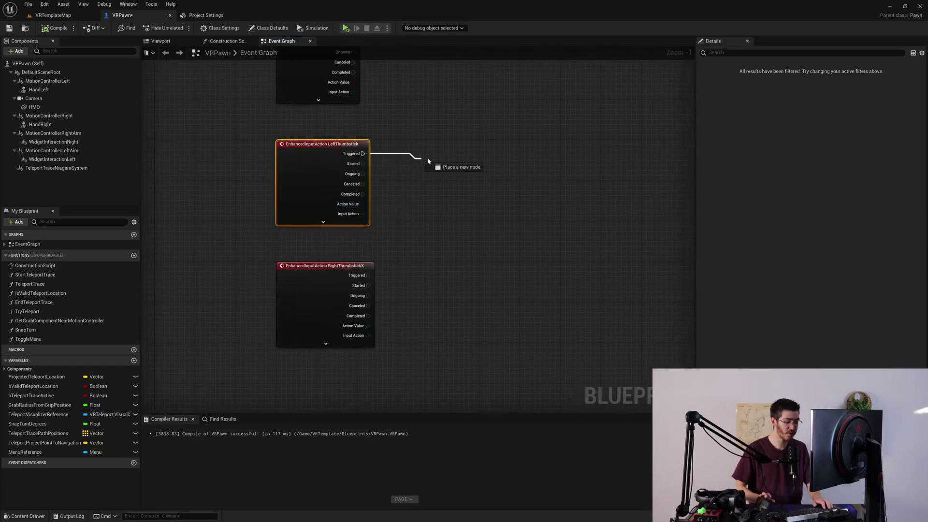
drag(427, 160, 424, 160)
text(print)
key(Return)
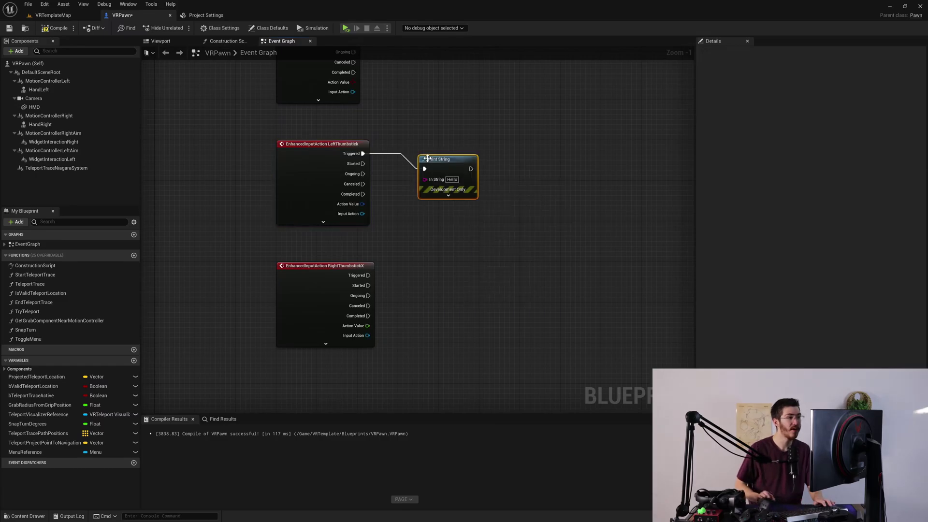
drag(427, 159, 468, 144)
Step: Feed the LeftThumbstick's Action Value into the Print String's In String, then compile the blueprint and play the level to test it
click(444, 190)
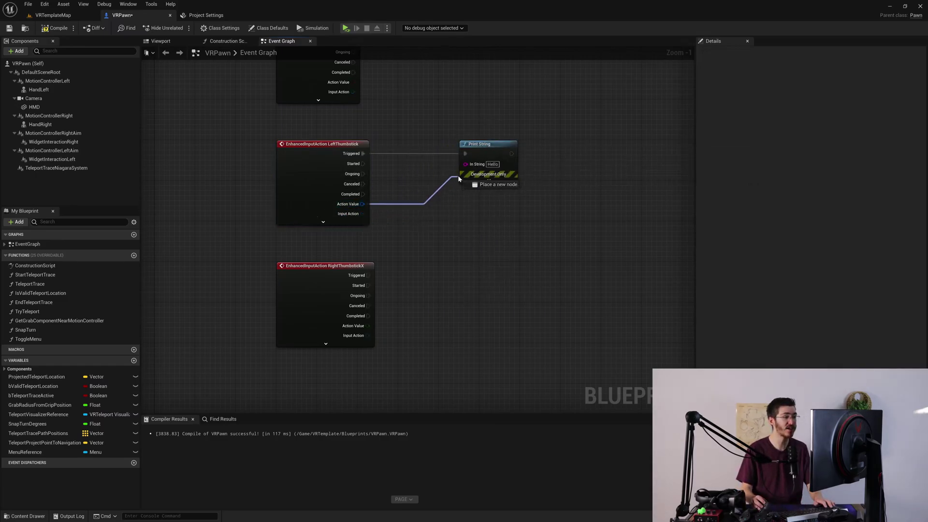
drag(473, 167, 473, 166)
drag(390, 145, 424, 171)
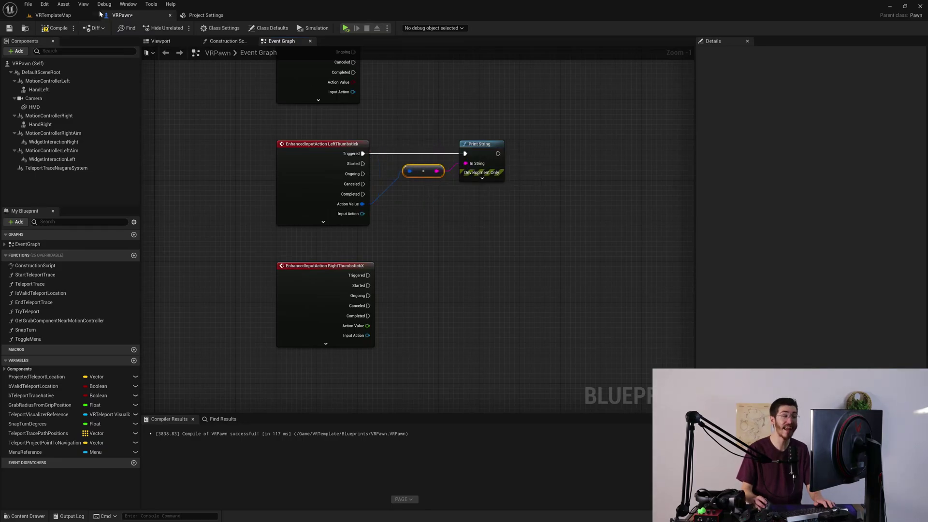
click(58, 27)
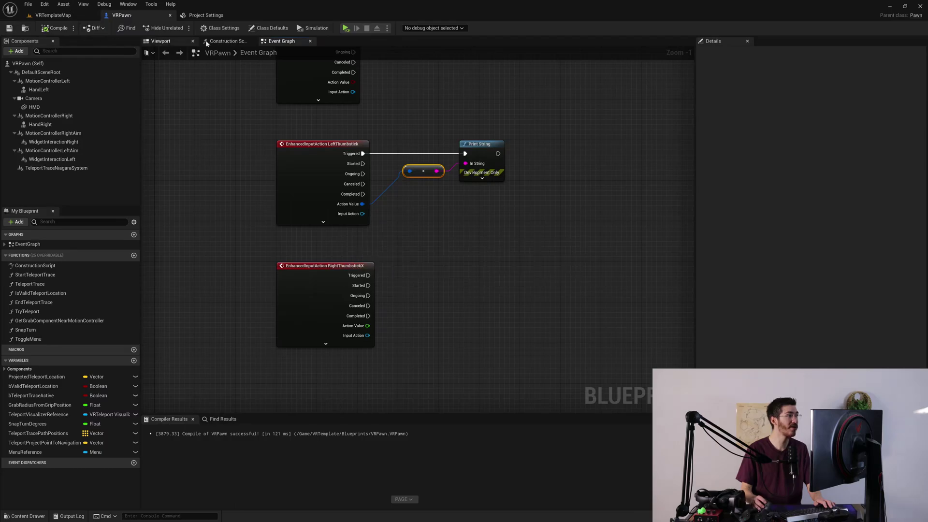
click(346, 27)
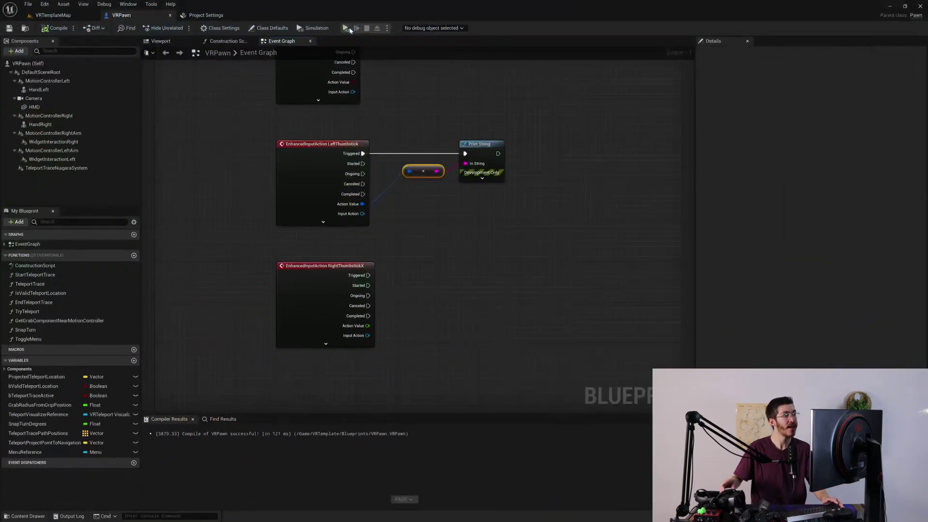
Step: Delete the value conversion node and move the Print String from the LeftThumbstick event to the RightThumbstickX event's Triggered output
right_drag(468, 240, 448, 198)
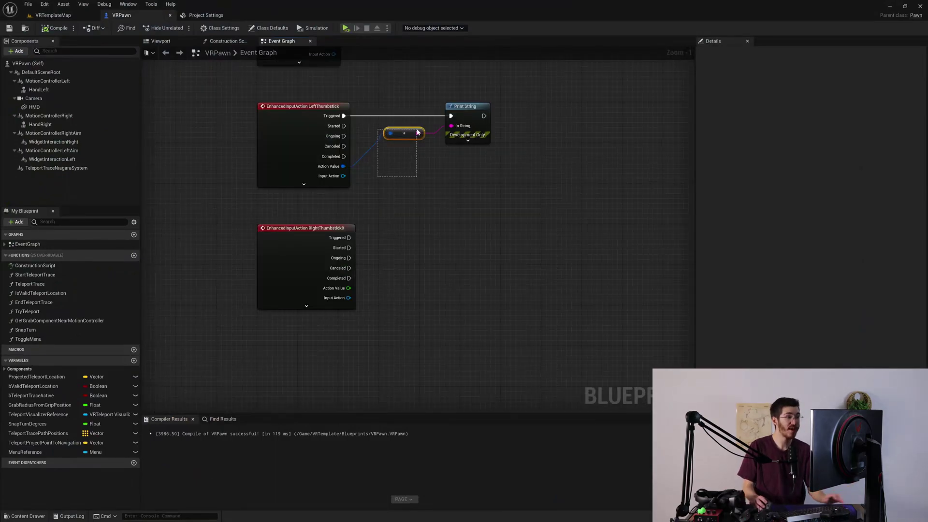
key(Delete)
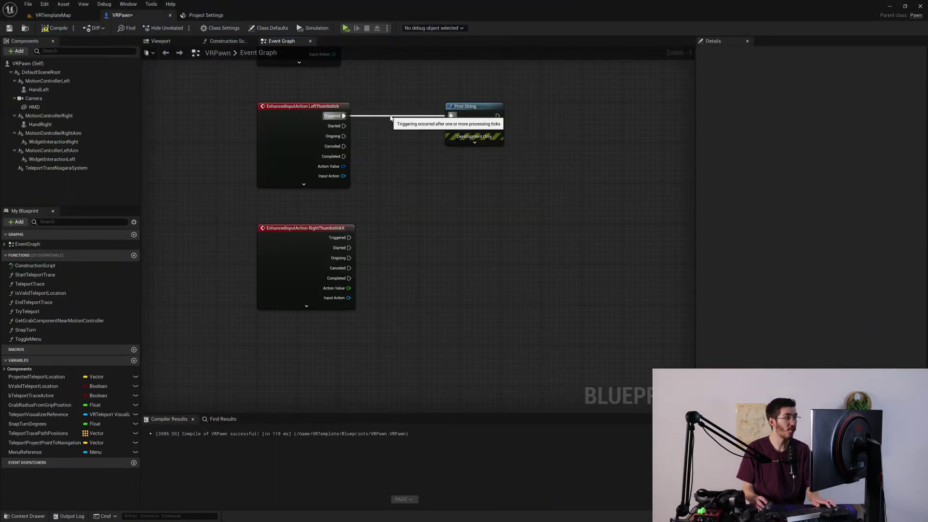
double_click(389, 115)
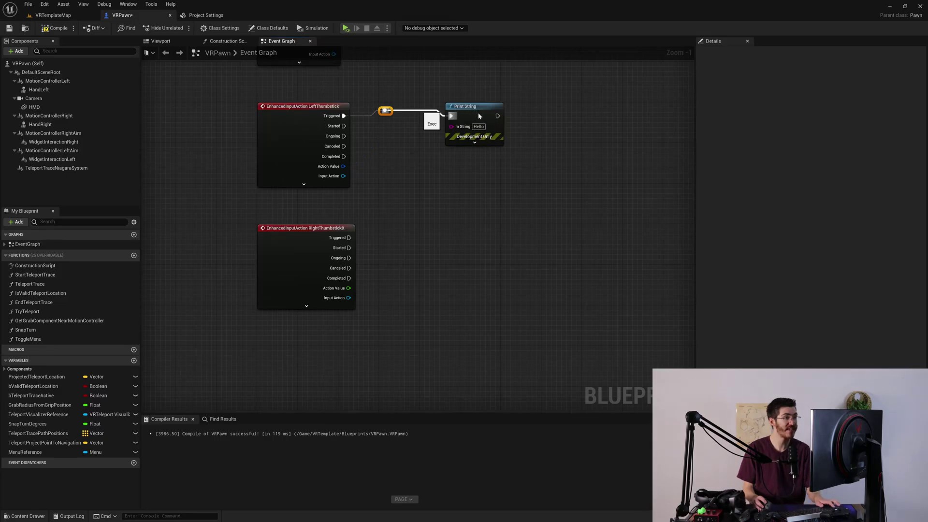
drag(477, 111, 462, 238)
drag(348, 237, 349, 239)
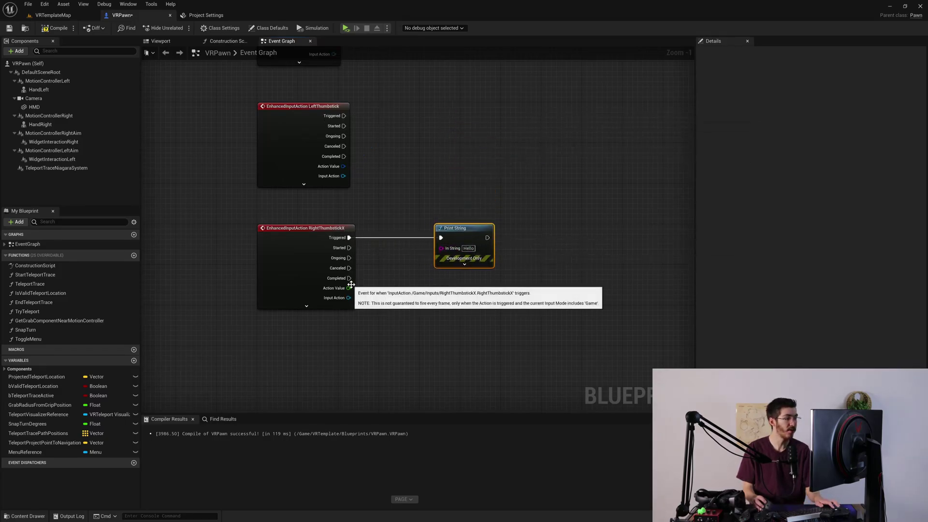
Step: Feed the RightThumbstickX's Action Value into the Print String's In String, then compile the blueprint and play the level to test it
drag(348, 288, 445, 251)
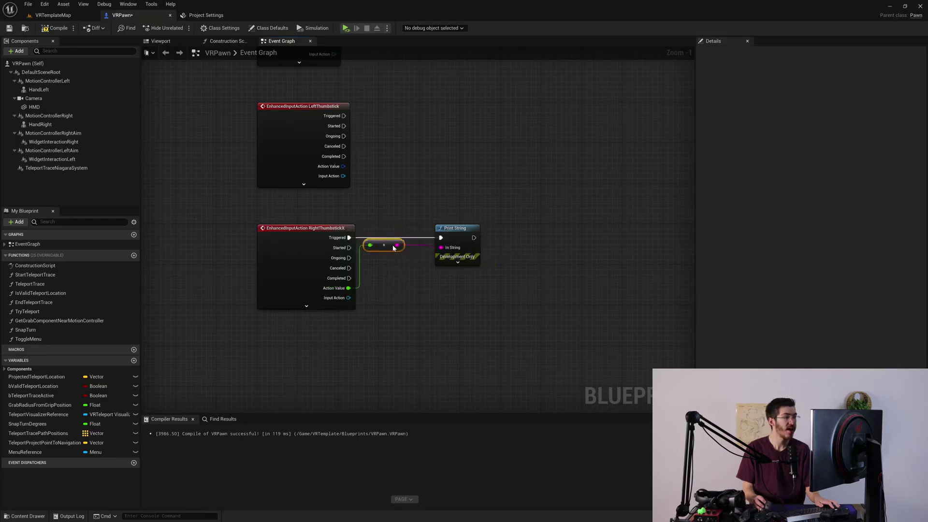
click(47, 26)
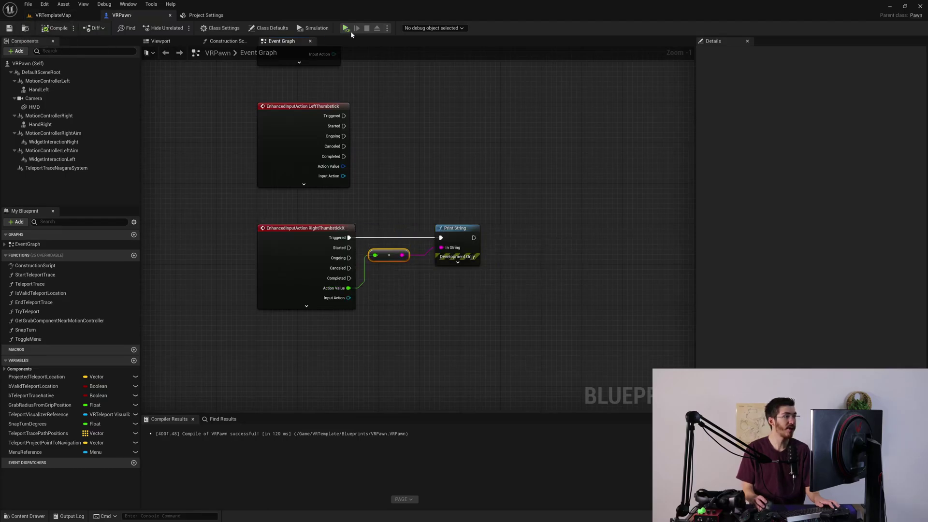
click(345, 28)
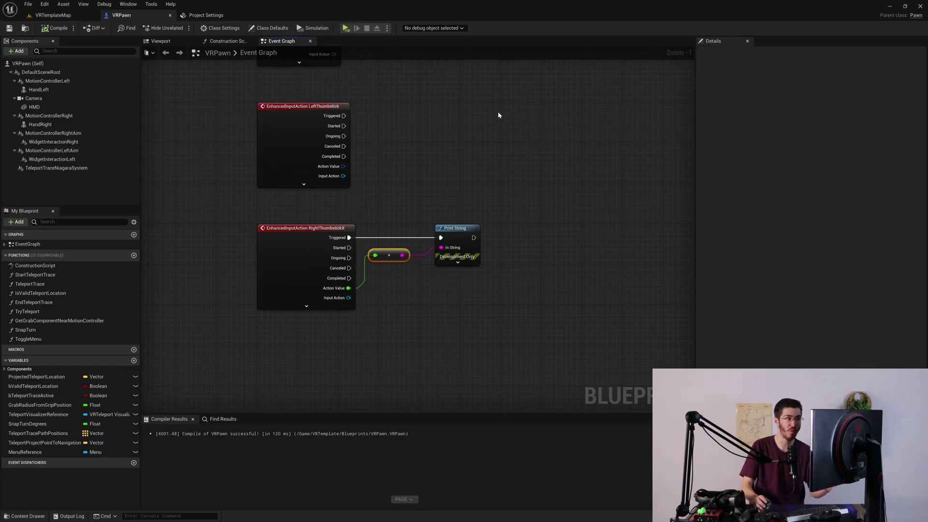
Step: Delete the Print String and conversion nodes from the RightThumbstickX event, and review the input events together with the Begin Play setup
right_drag(499, 115, 468, 194)
drag(407, 221, 492, 316)
scroll(484, 313, down, 2)
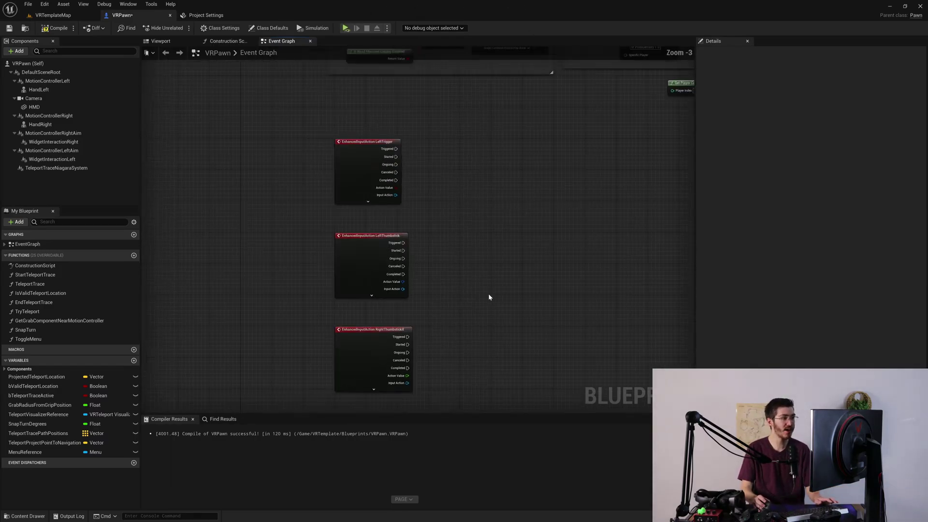
right_drag(489, 296, 348, 263)
scroll(303, 243, down, 1)
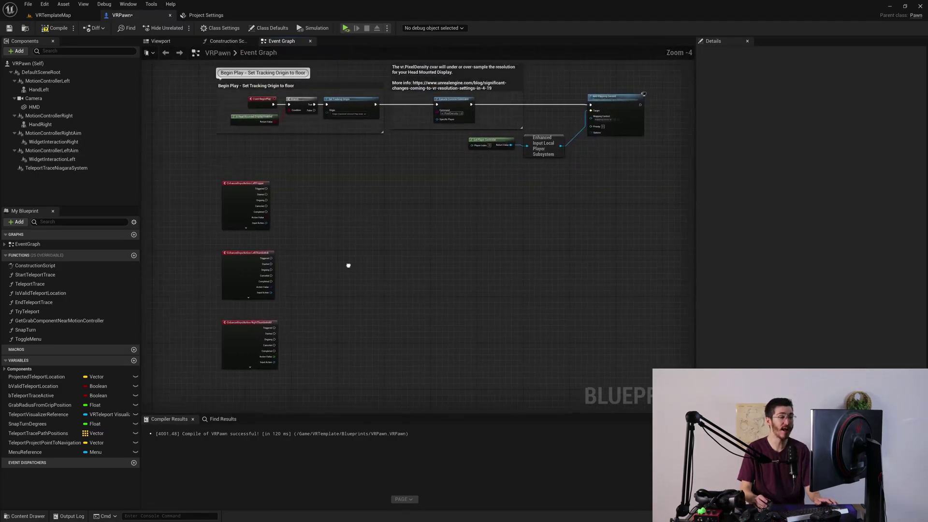
right_drag(486, 221, 464, 243)
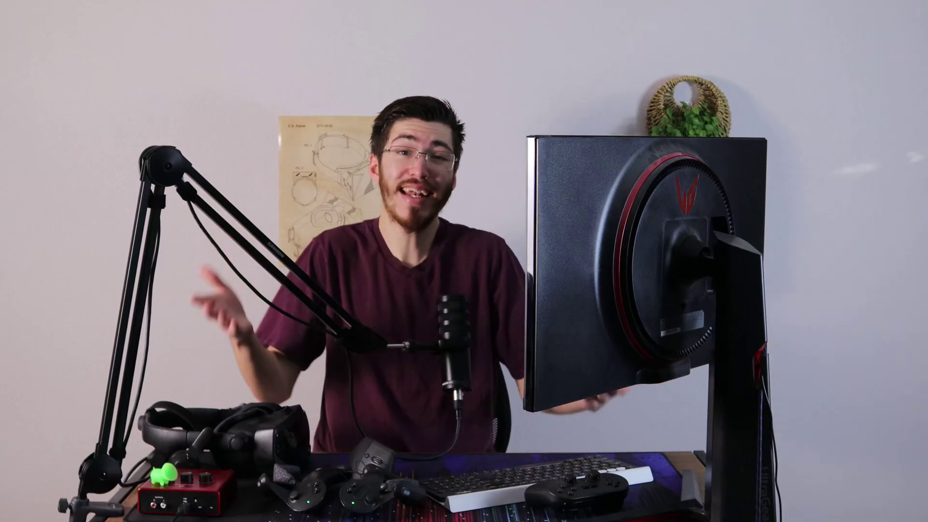